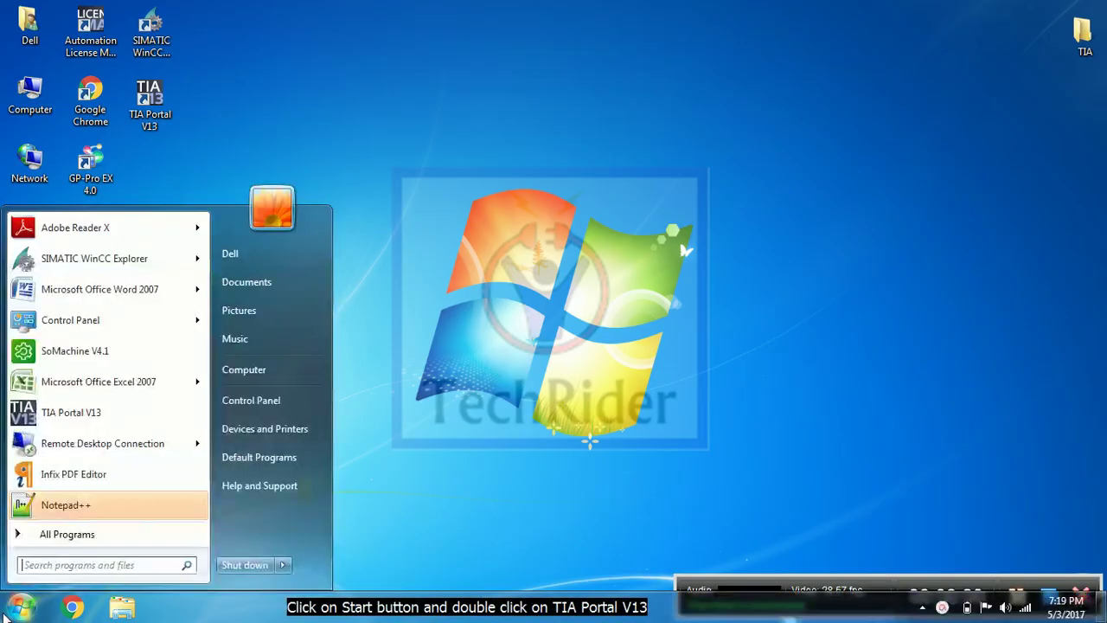
- Launch TIA Portal V13 from the Start menu and begin creating a new project
{"action": "left_click", "coordinate": [63, 418]}
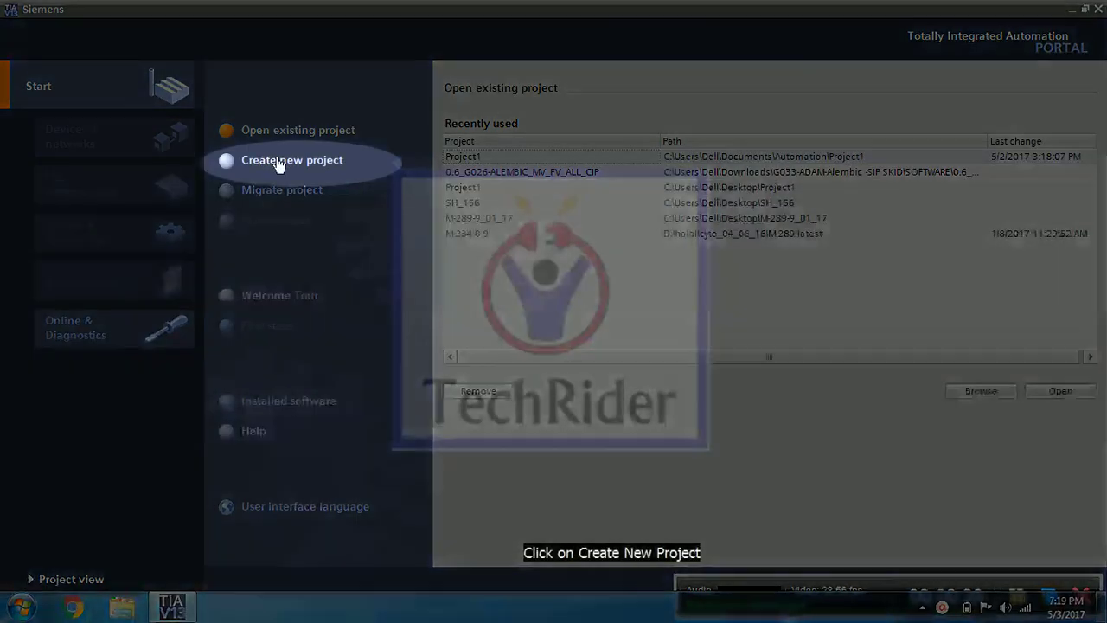
{"action": "left_click", "coordinate": [296, 163]}
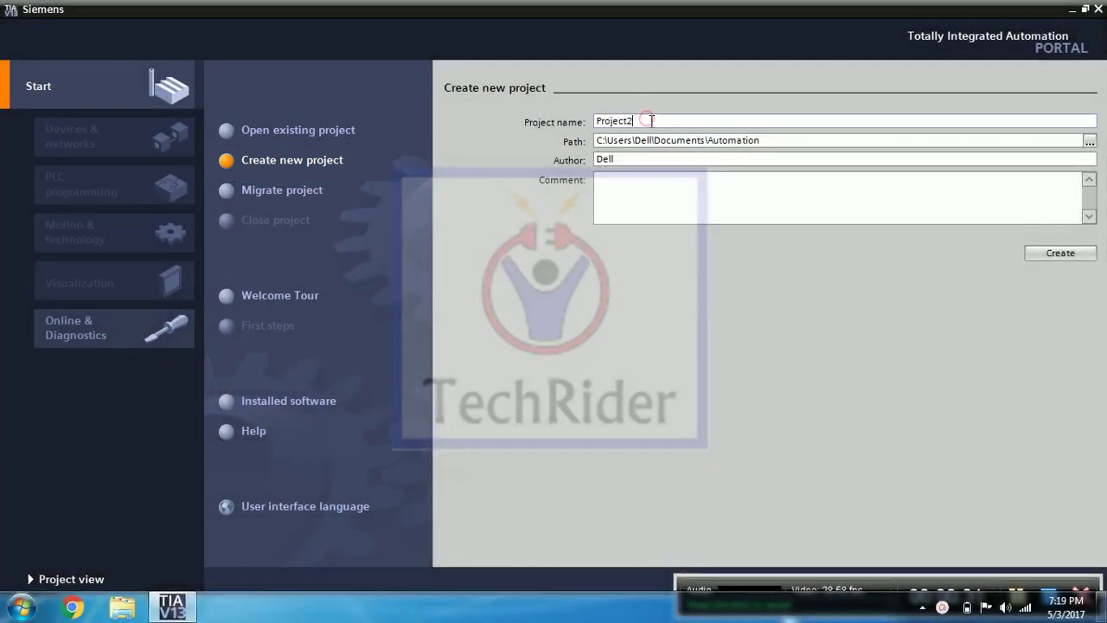
- Replace the default name Project2 with 'hardware_config' and create the project
{"action": "double_click", "coordinate": [648, 120]}
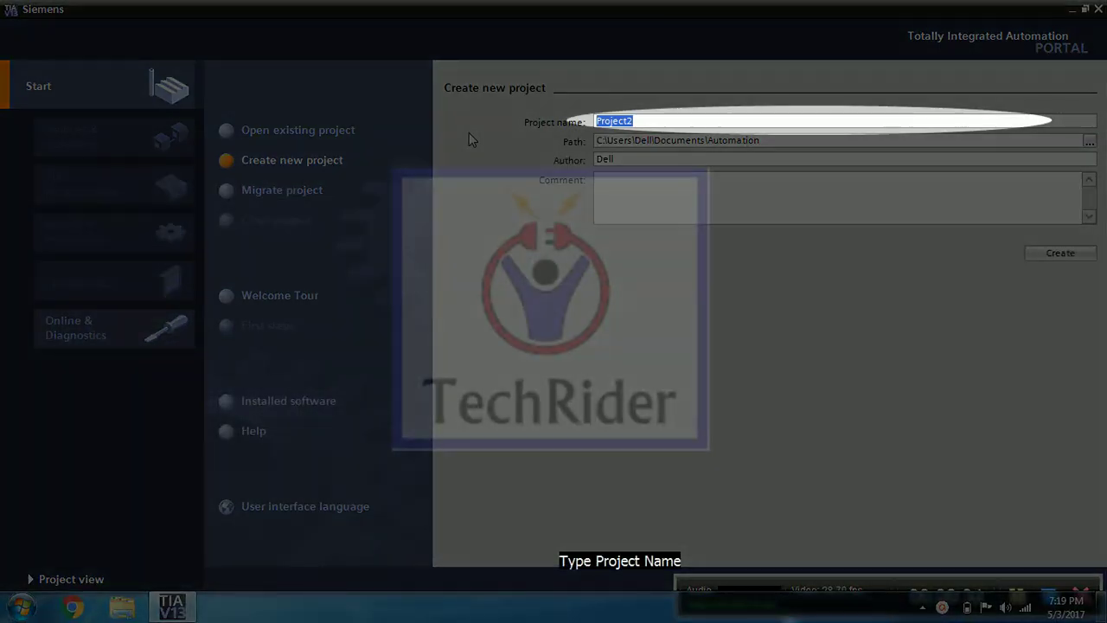
{"action": "type", "text": "har"}
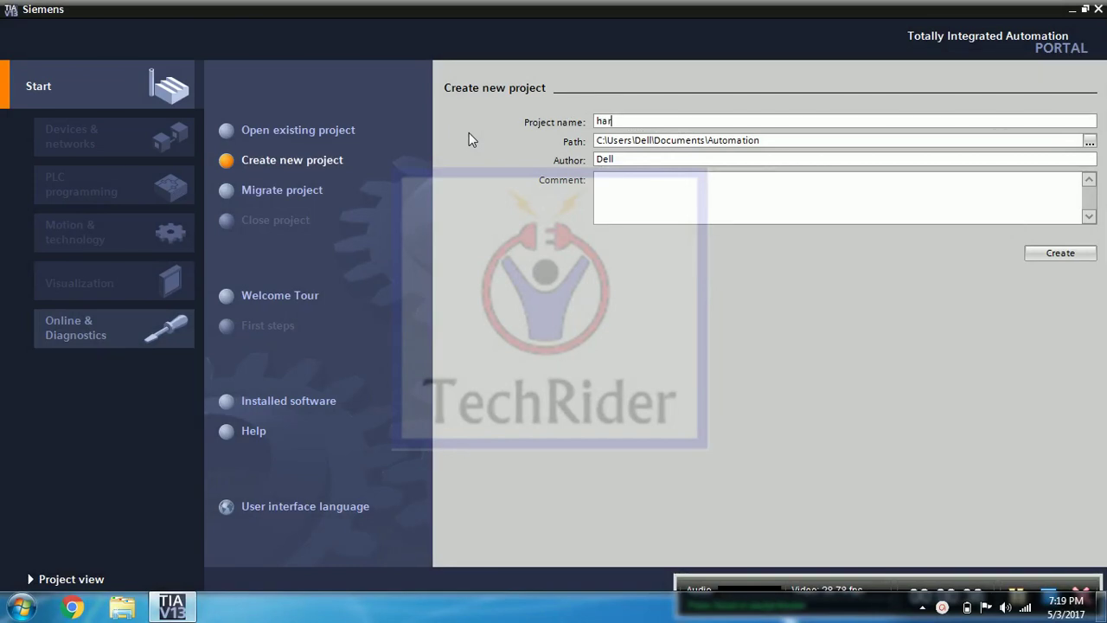
{"action": "type", "text": "dware_config"}
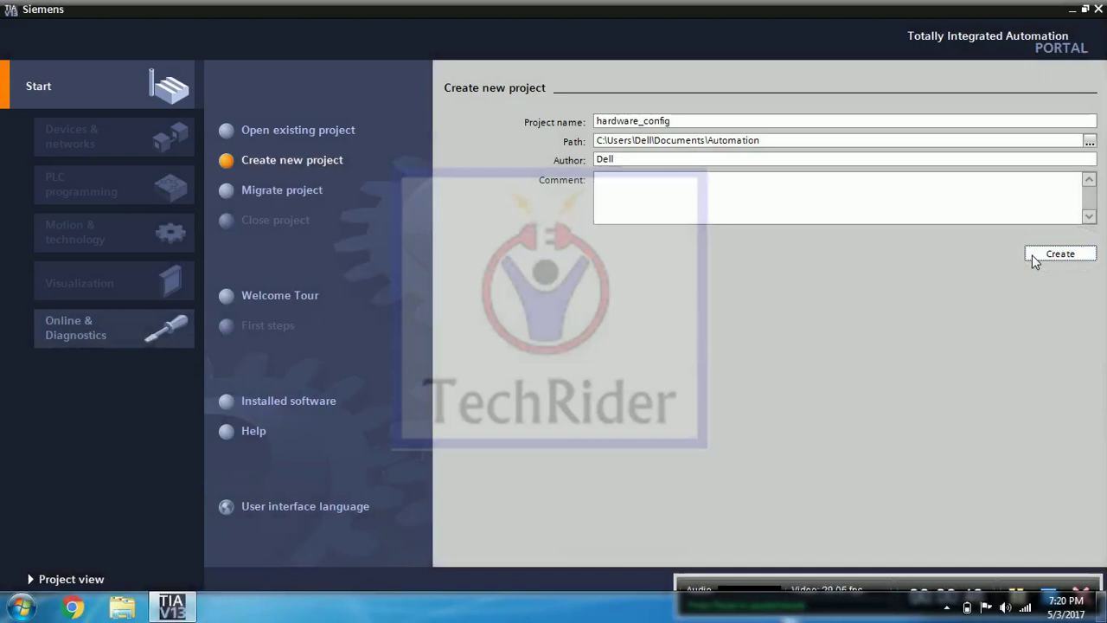
{"action": "left_click", "coordinate": [1033, 256]}
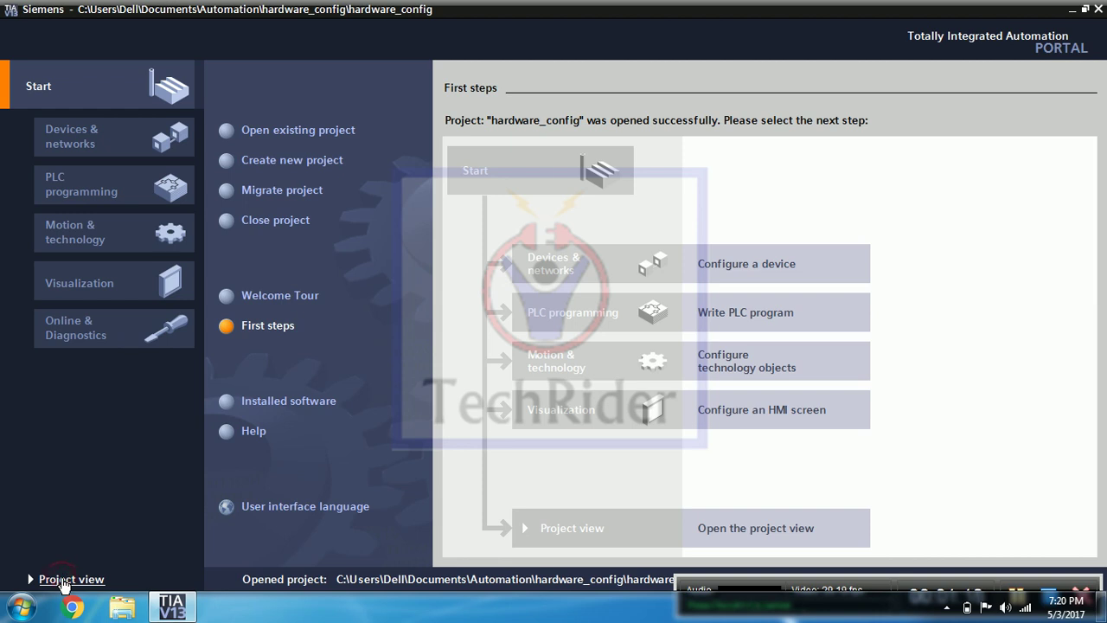
- Switch to Project view and open the Add new device dialog
{"action": "left_click", "coordinate": [63, 580]}
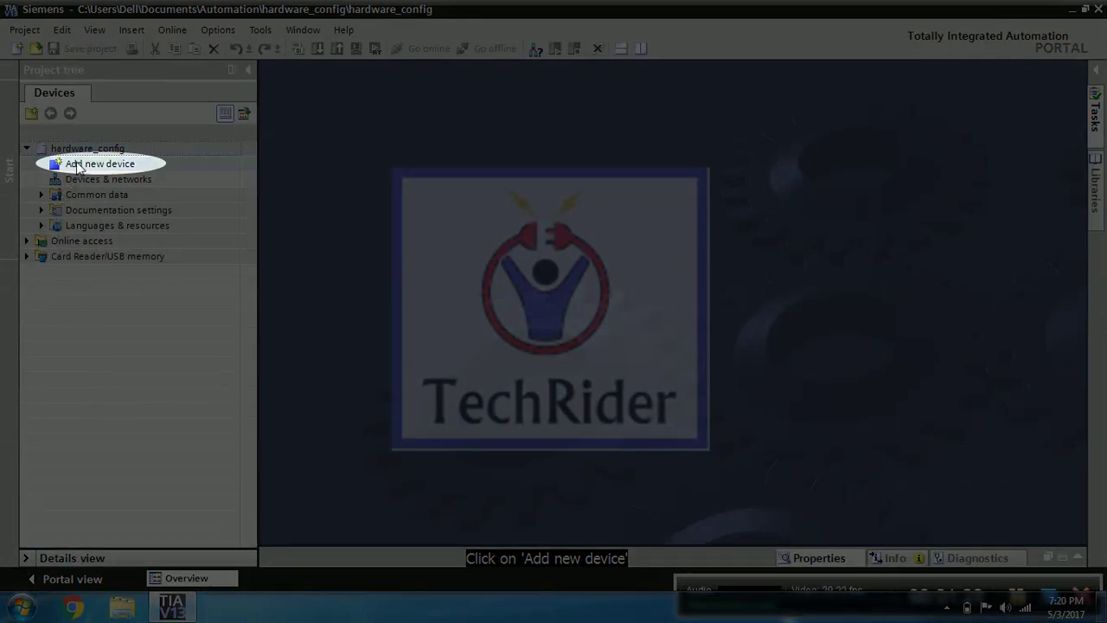
{"action": "left_click", "coordinate": [77, 166]}
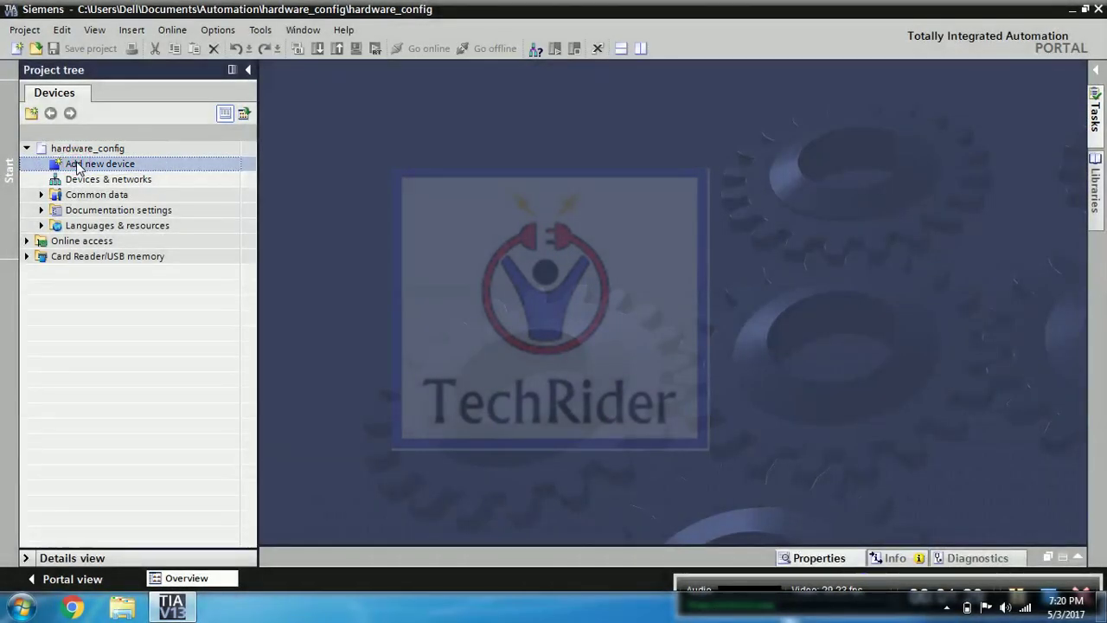
{"action": "double_click", "coordinate": [77, 166]}
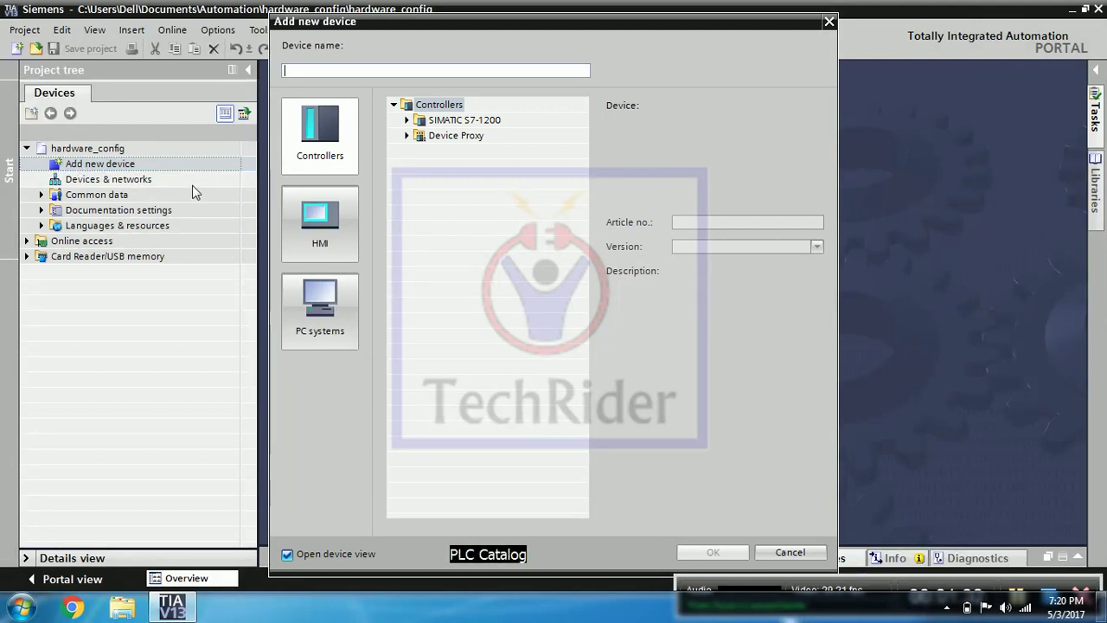
- Browse the Controllers, HMI and PC systems catalogs, then list the SIMATIC S7-1200 CPUs
{"action": "left_click", "coordinate": [337, 154]}
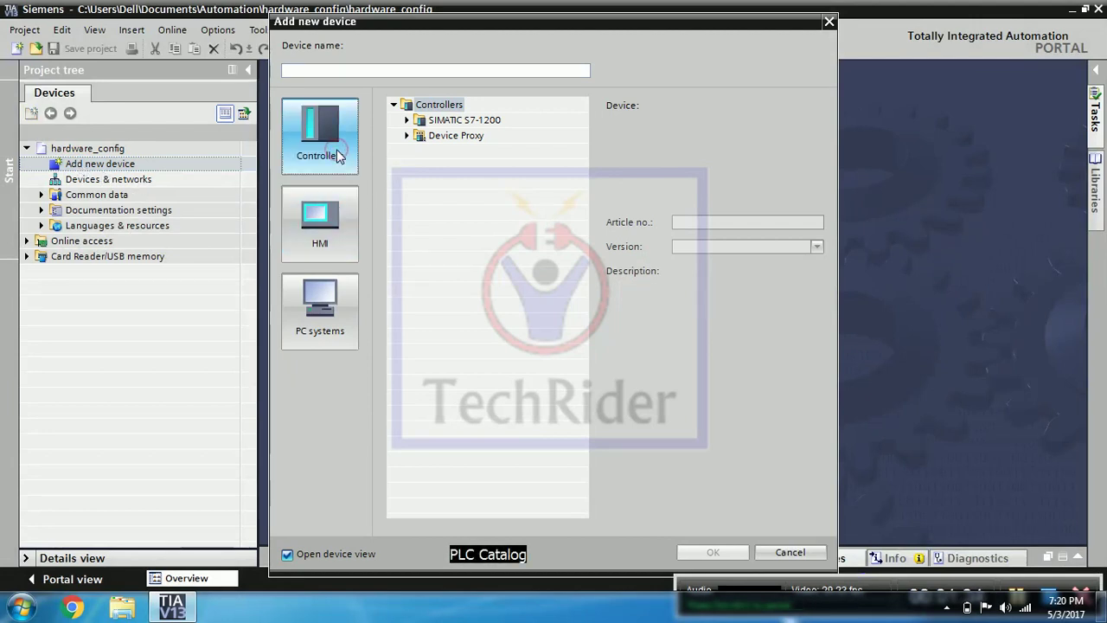
{"action": "left_click", "coordinate": [341, 246]}
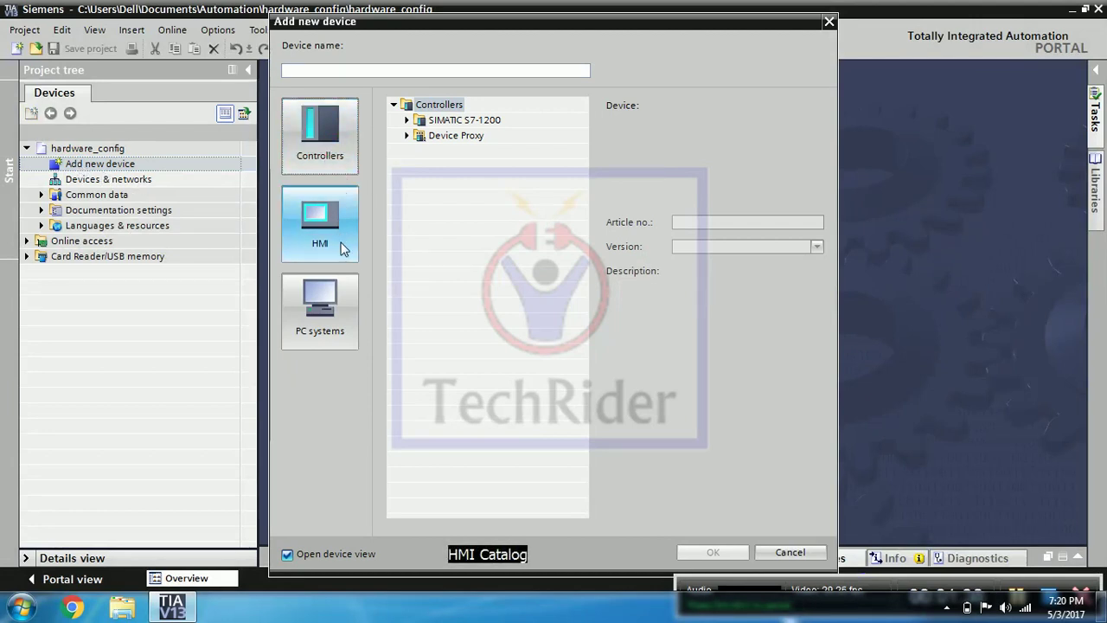
{"action": "left_click", "coordinate": [337, 313]}
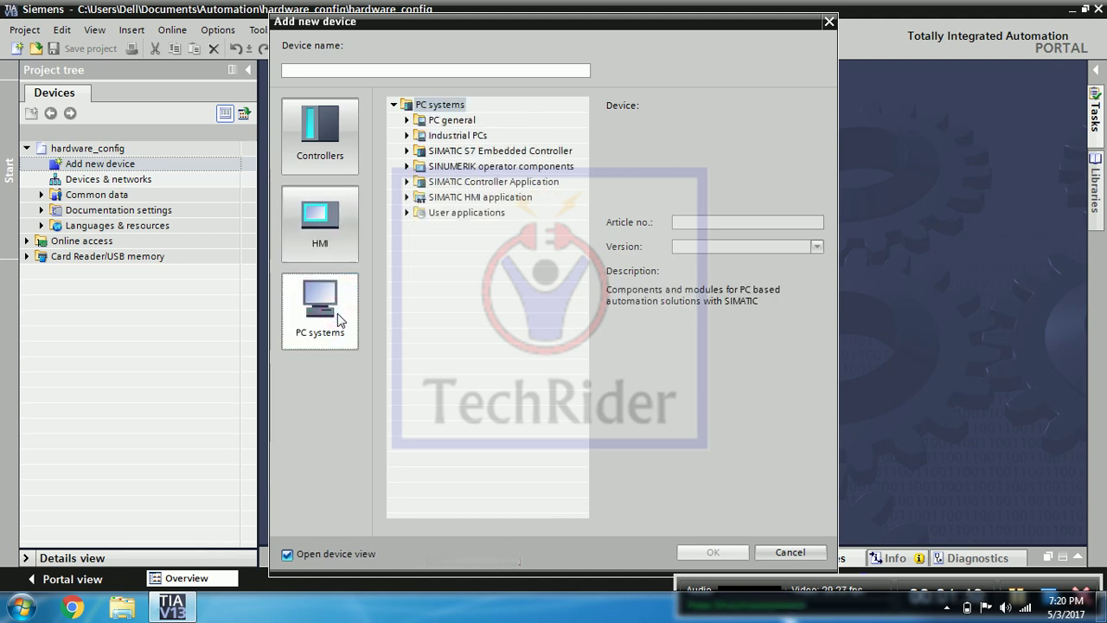
{"action": "left_click", "coordinate": [350, 154]}
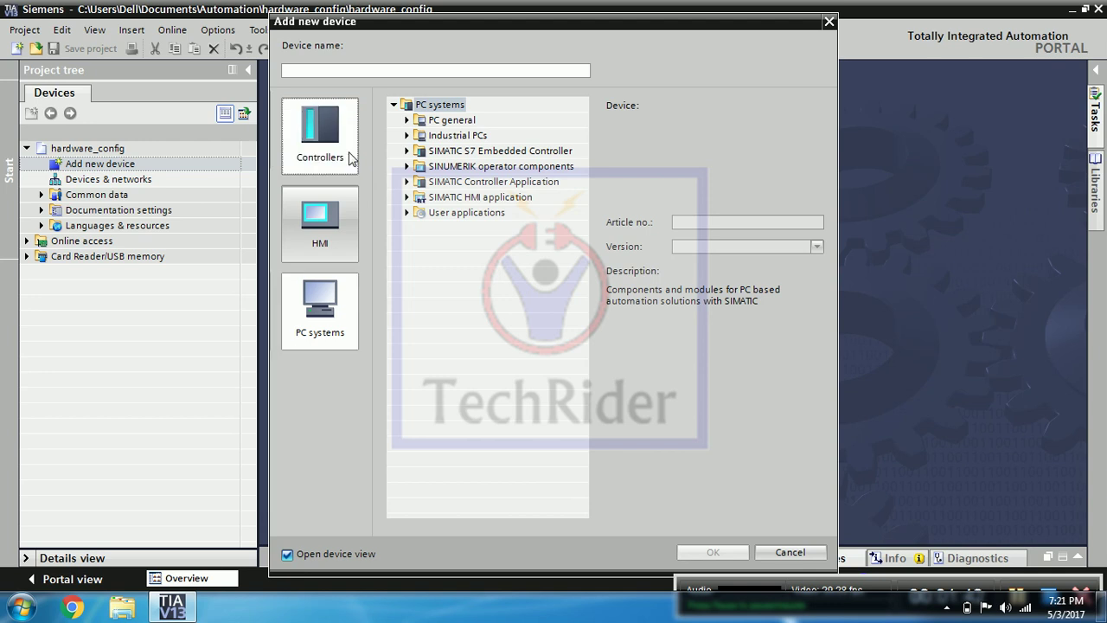
{"action": "left_click", "coordinate": [407, 121]}
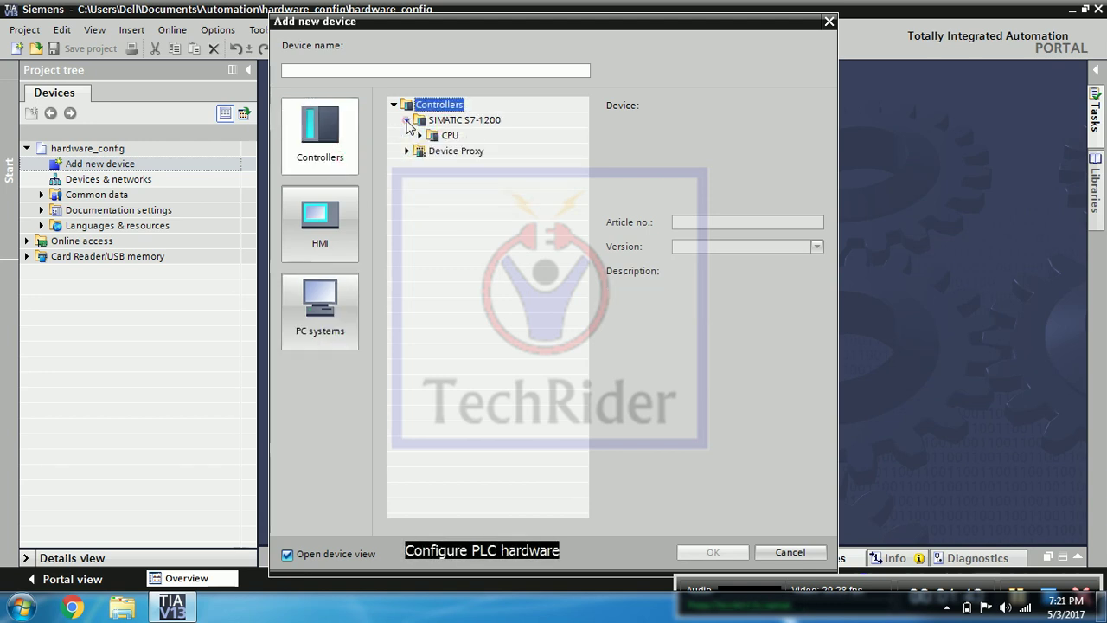
{"action": "left_click", "coordinate": [420, 136]}
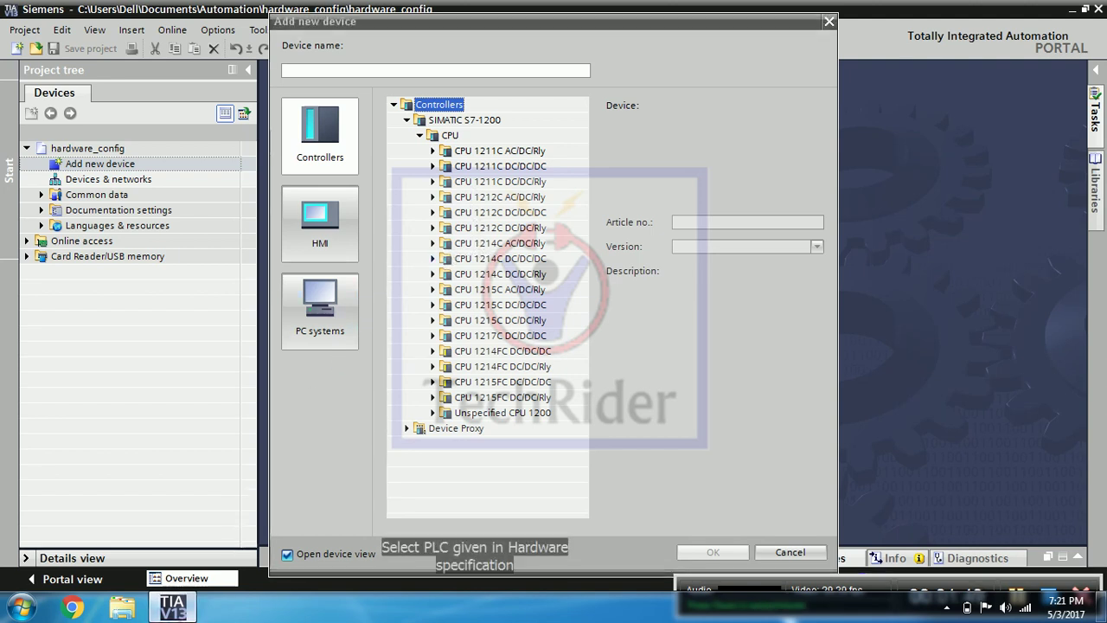
- Open Hardware specification.txt from the TIA folder on the desktop
{"action": "mouse_move", "coordinate": [1102, 607]}
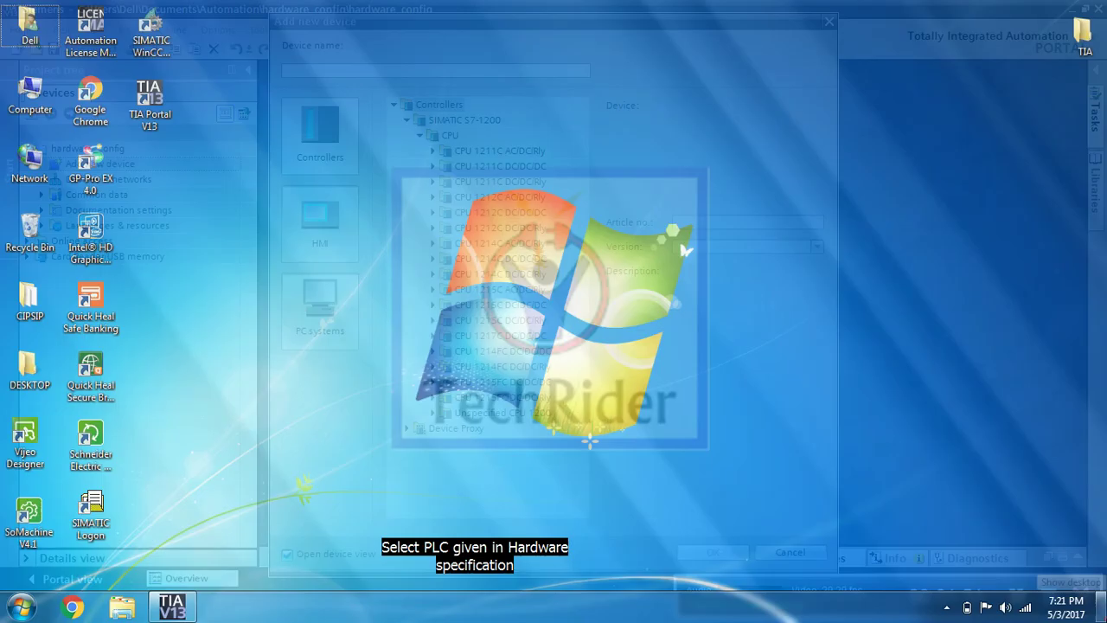
{"action": "double_click", "coordinate": [1083, 39]}
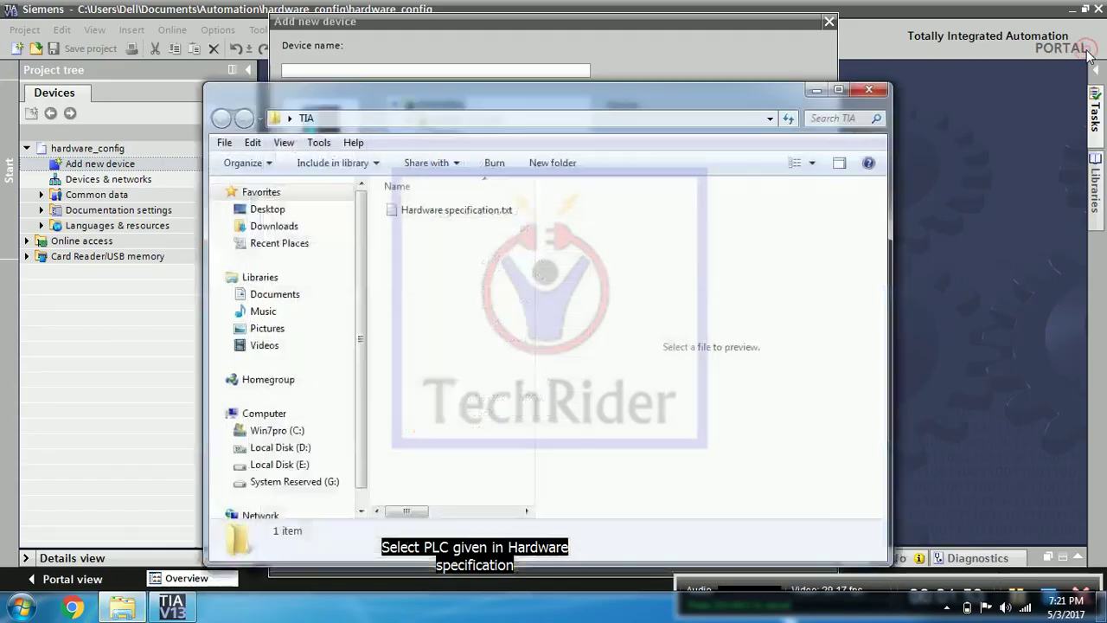
{"action": "double_click", "coordinate": [651, 96]}
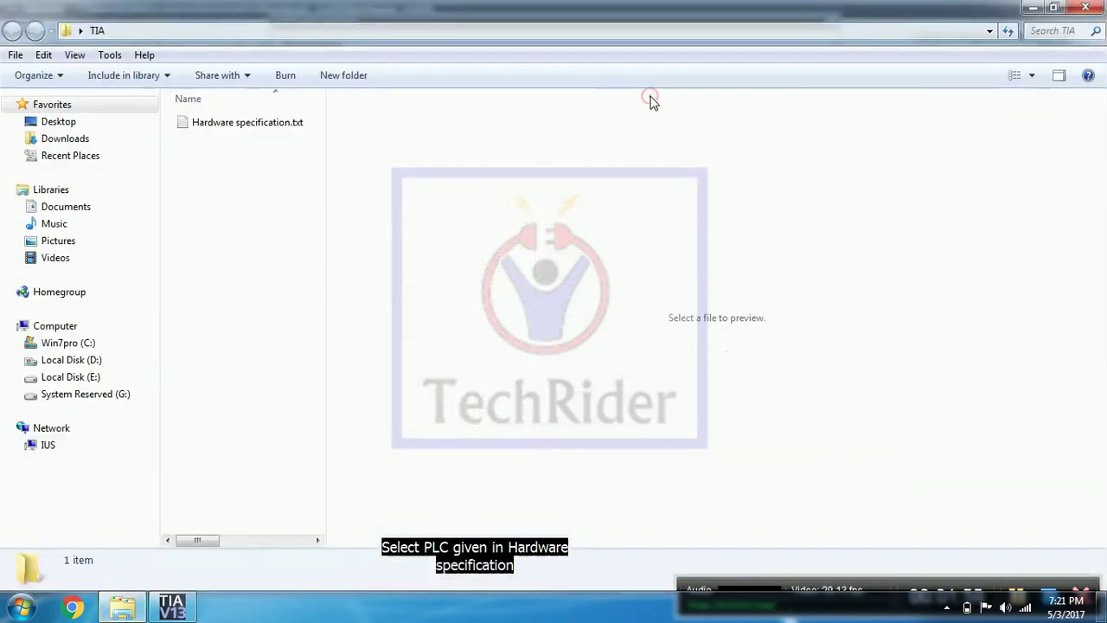
{"action": "double_click", "coordinate": [268, 124]}
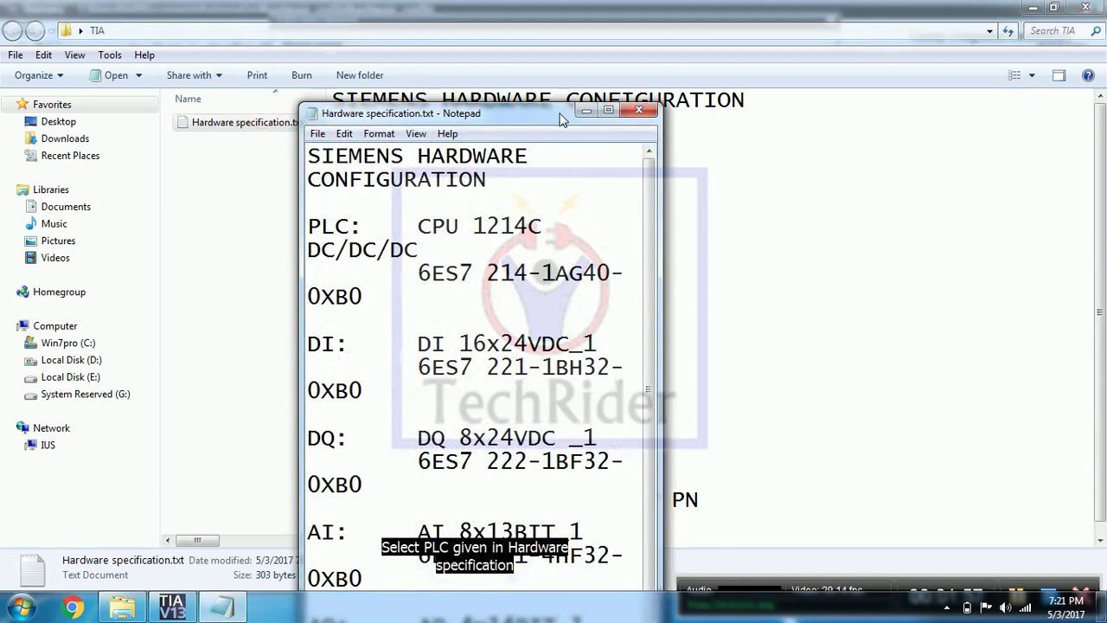
{"action": "left_click", "coordinate": [609, 110]}
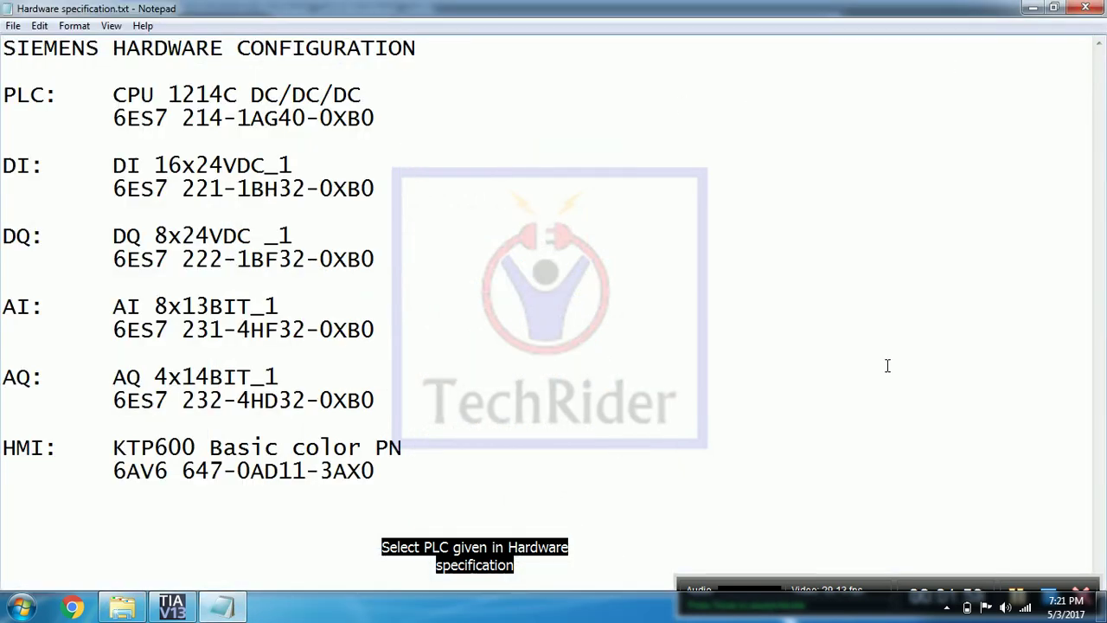
- Place and widen the Notepad window beside the Add new device dialog
{"action": "mouse_move", "coordinate": [173, 606]}
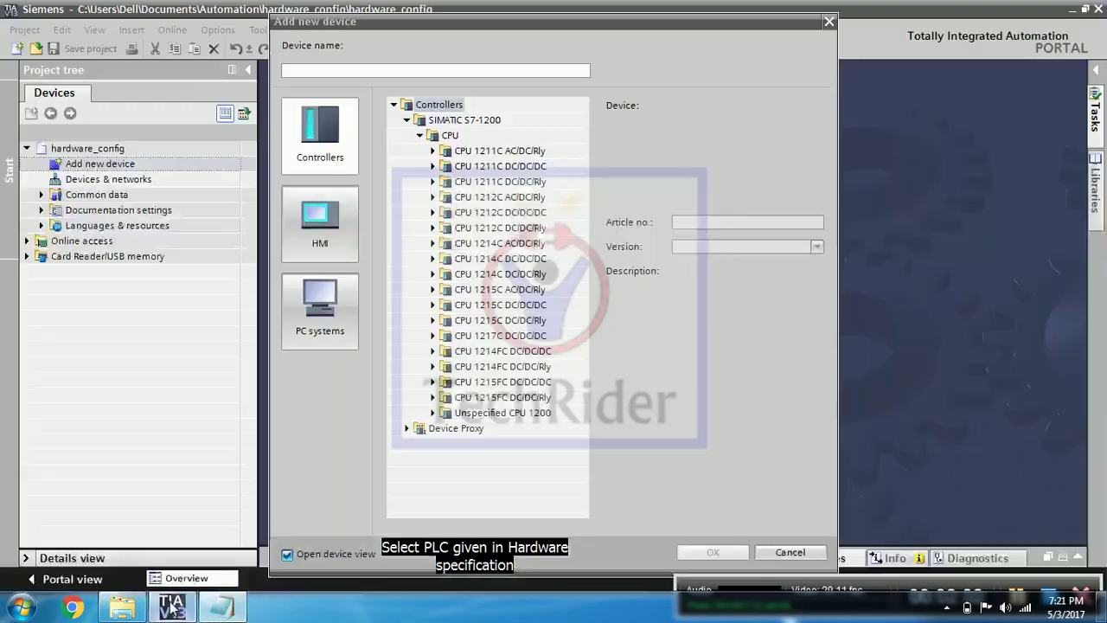
{"action": "left_click", "coordinate": [173, 607]}
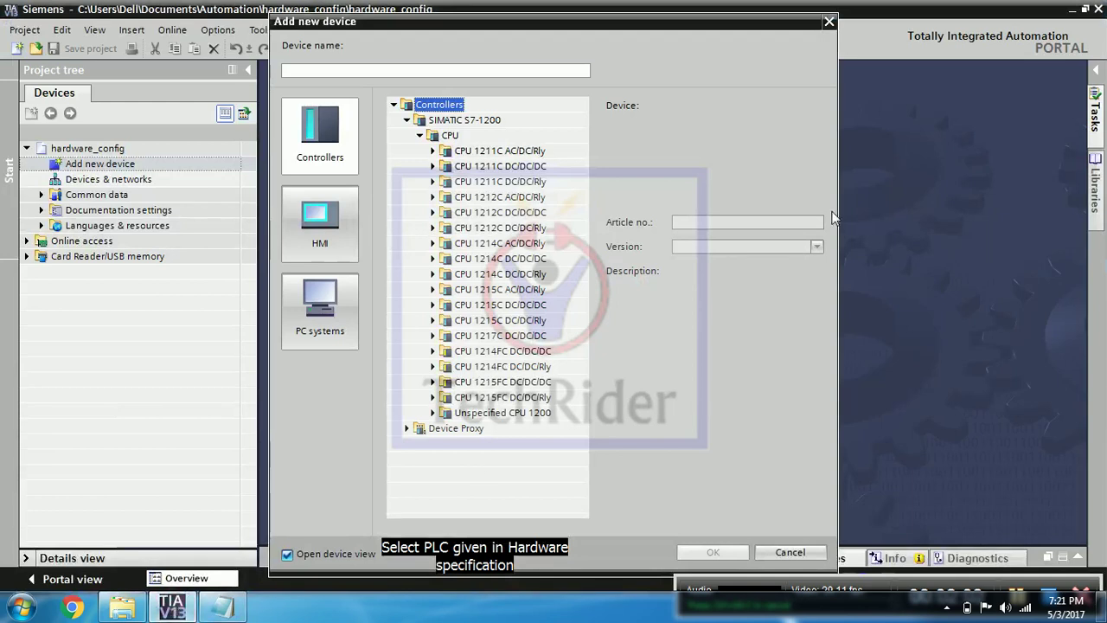
{"action": "left_click", "coordinate": [222, 607]}
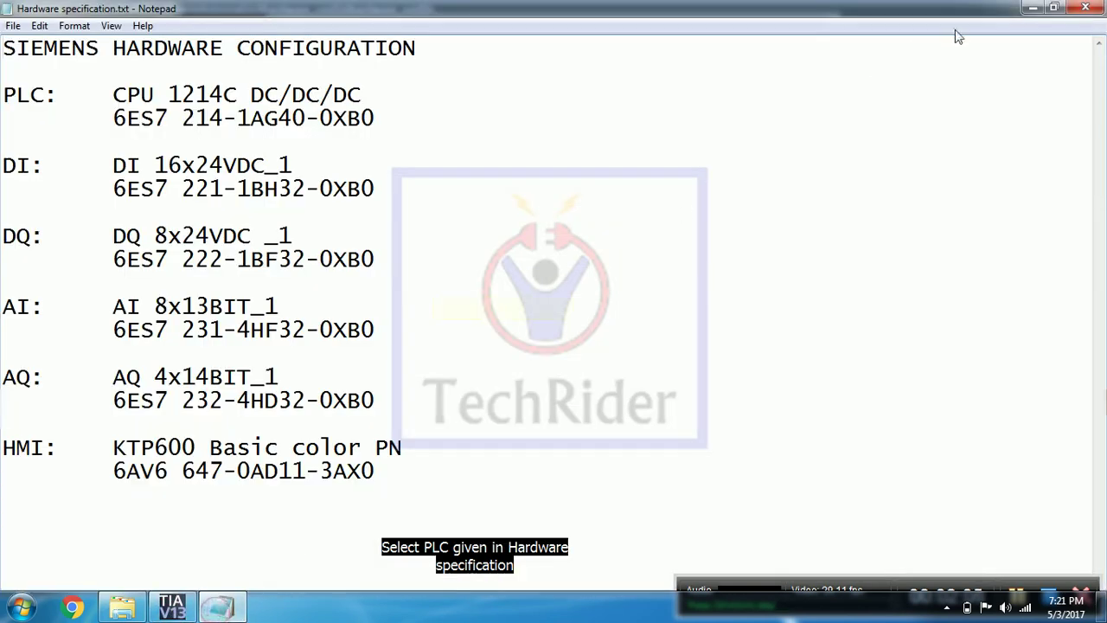
{"action": "left_click_drag", "start_coordinate": [958, 8], "coordinate": [886, 39]}
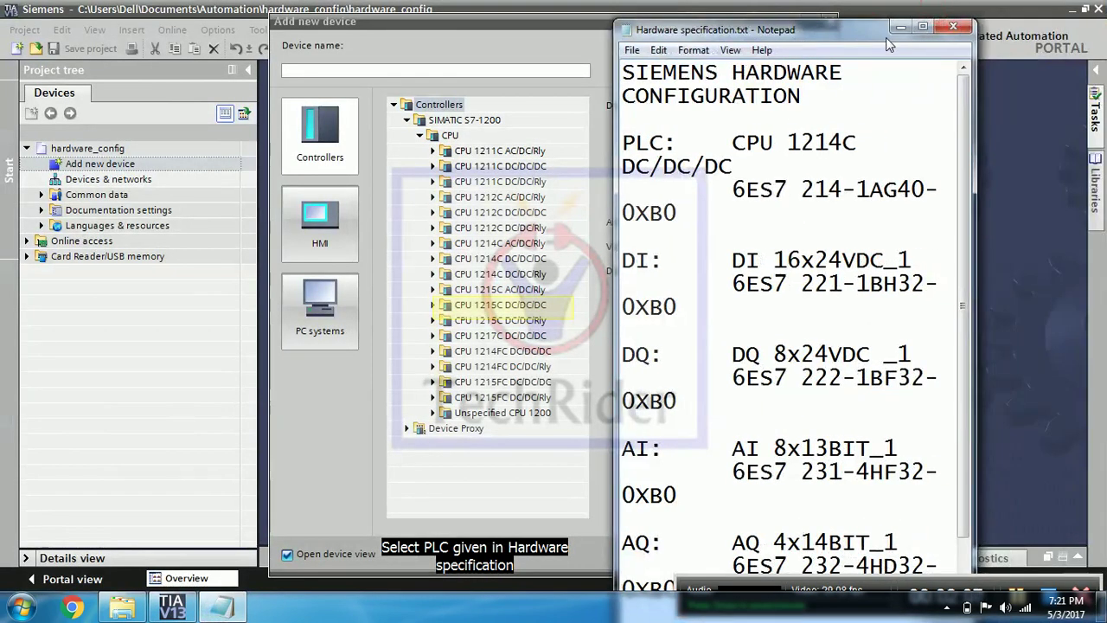
{"action": "left_click_drag", "start_coordinate": [615, 177], "coordinate": [398, 176]}
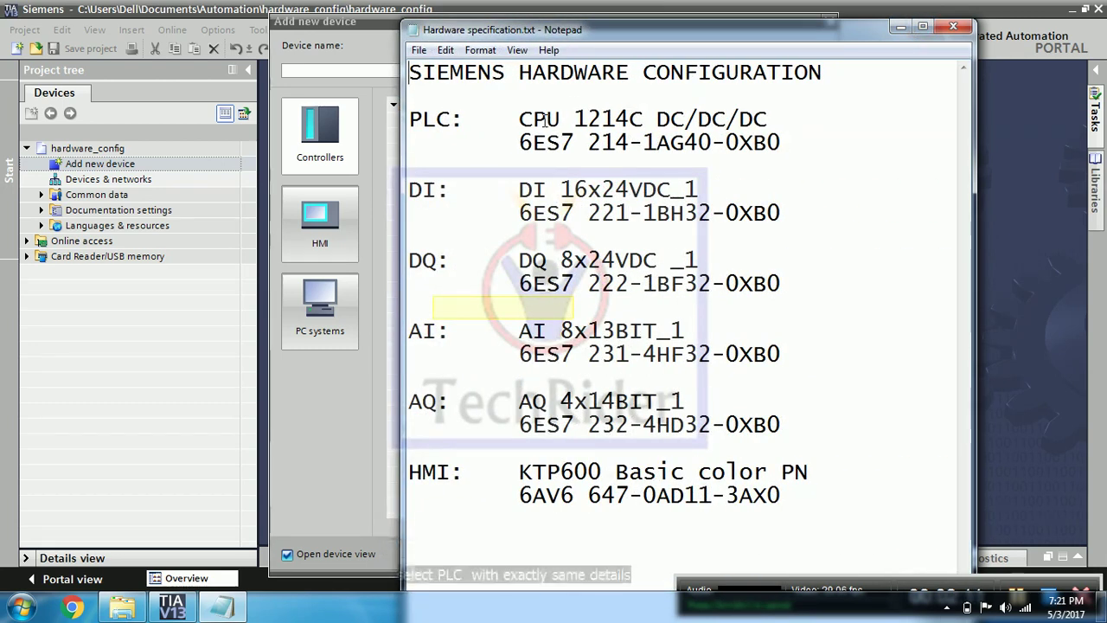
- Highlight the PLC entry CPU 1214C DC/DC/DC and part number 6ES7 214-1AG40-0XB0
{"action": "left_click_drag", "start_coordinate": [423, 120], "coordinate": [453, 120]}
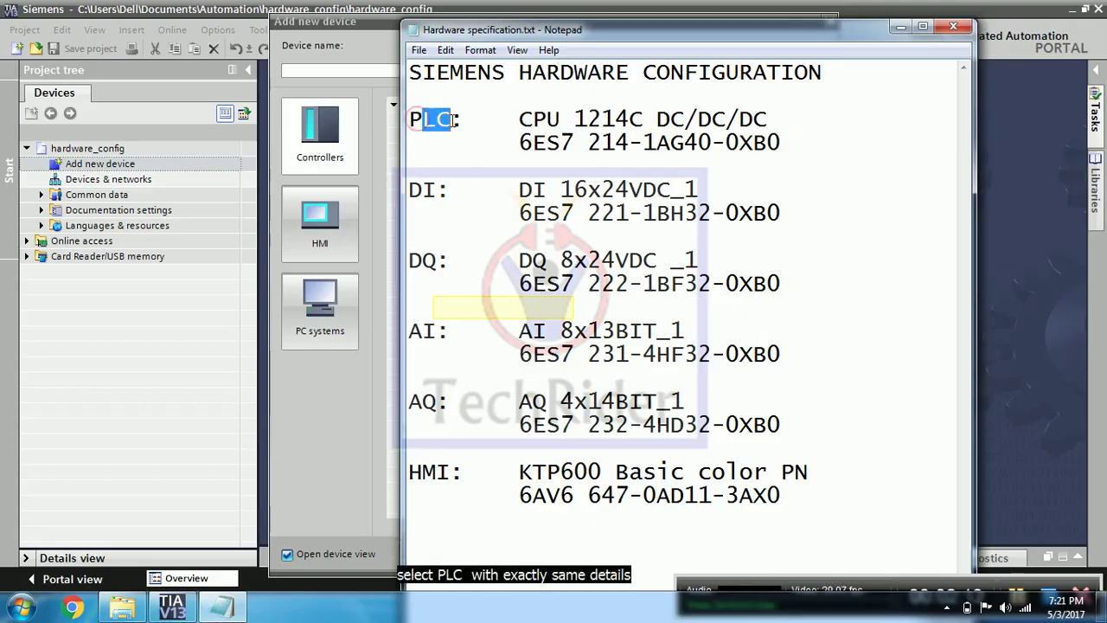
{"action": "left_click", "coordinate": [454, 121]}
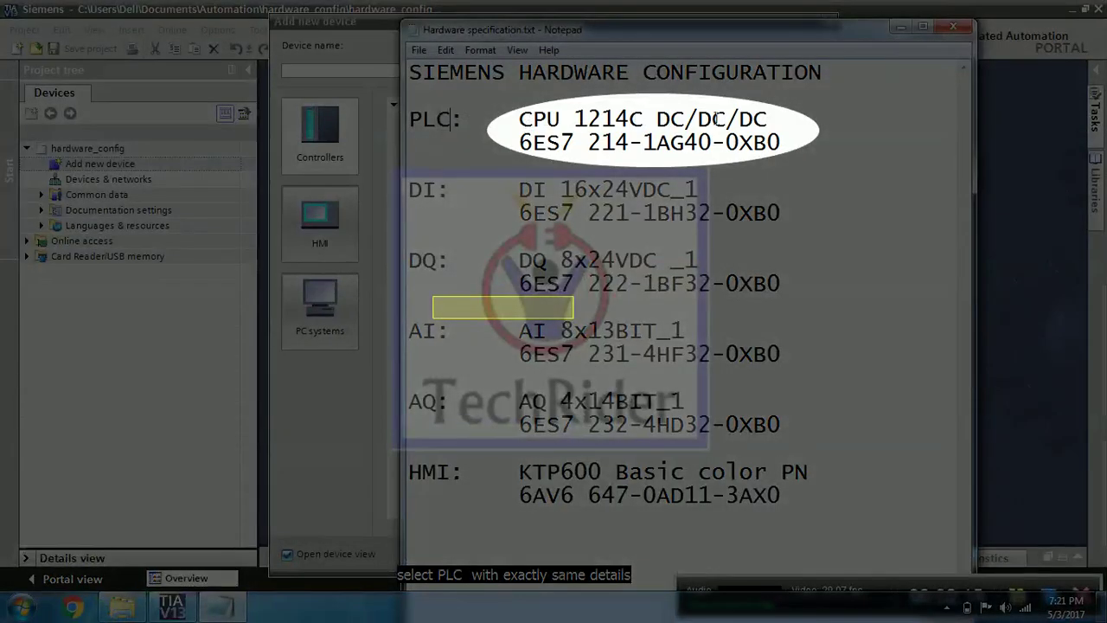
{"action": "mouse_move", "coordinate": [775, 119]}
{"action": "left_mouse_down"}
{"action": "mouse_move", "coordinate": [655, 119]}
{"action": "mouse_move", "coordinate": [769, 120]}
{"action": "left_mouse_up"}
{"action": "left_click", "coordinate": [655, 119]}
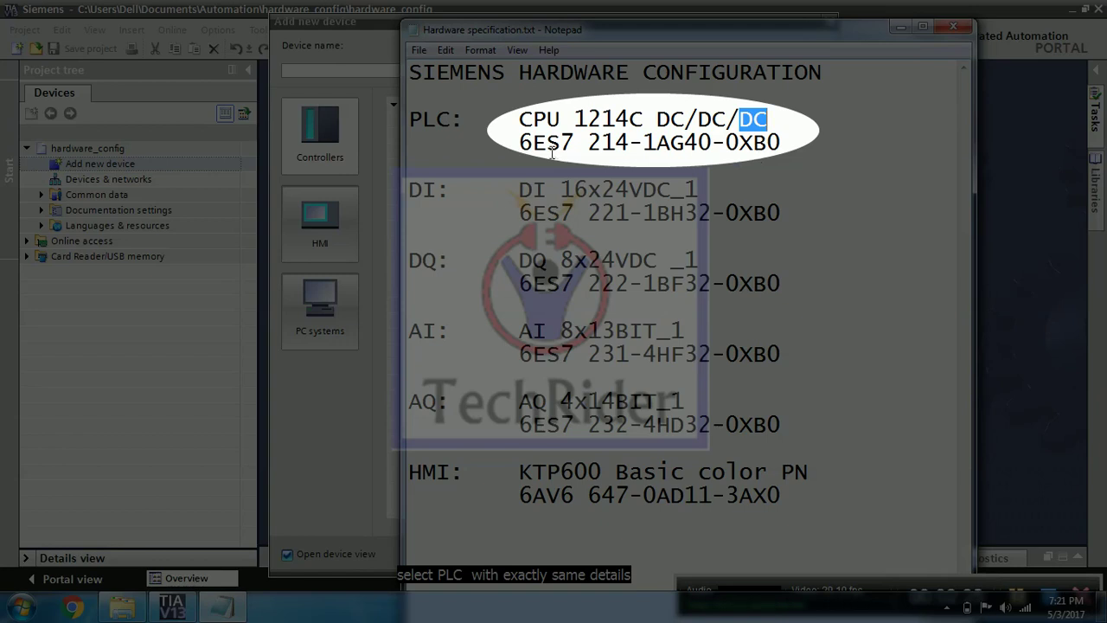
{"action": "left_click_drag", "start_coordinate": [520, 142], "coordinate": [783, 143]}
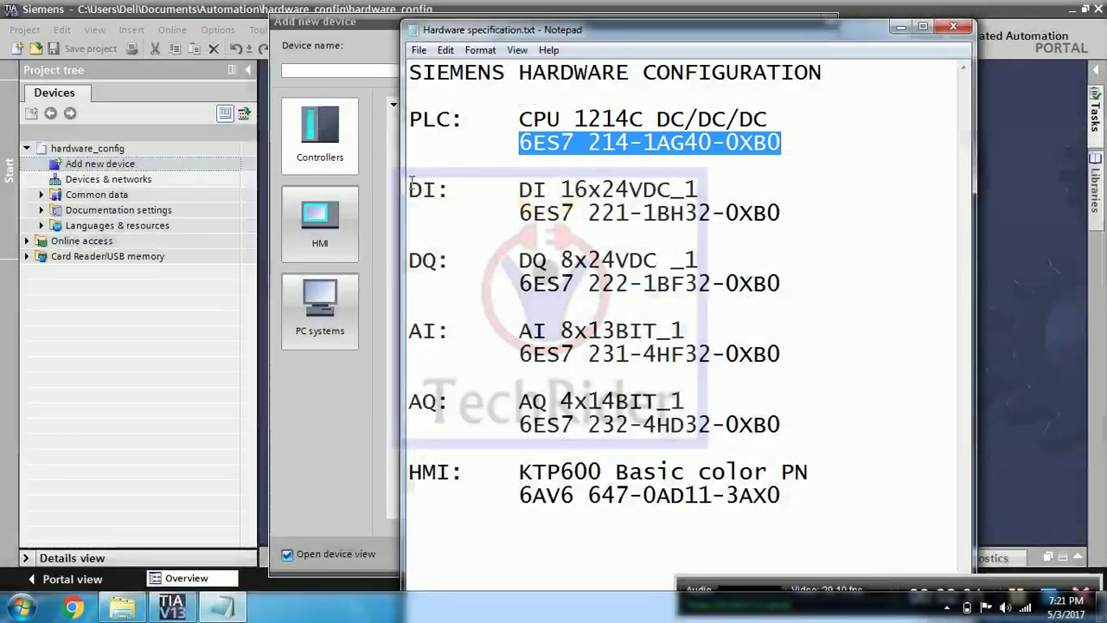
{"action": "left_click", "coordinate": [525, 471]}
- List the CPU 1214C DC/DC/DC order numbers while checking them against the spec
{"action": "left_click_drag", "start_coordinate": [541, 29], "coordinate": [718, 58]}
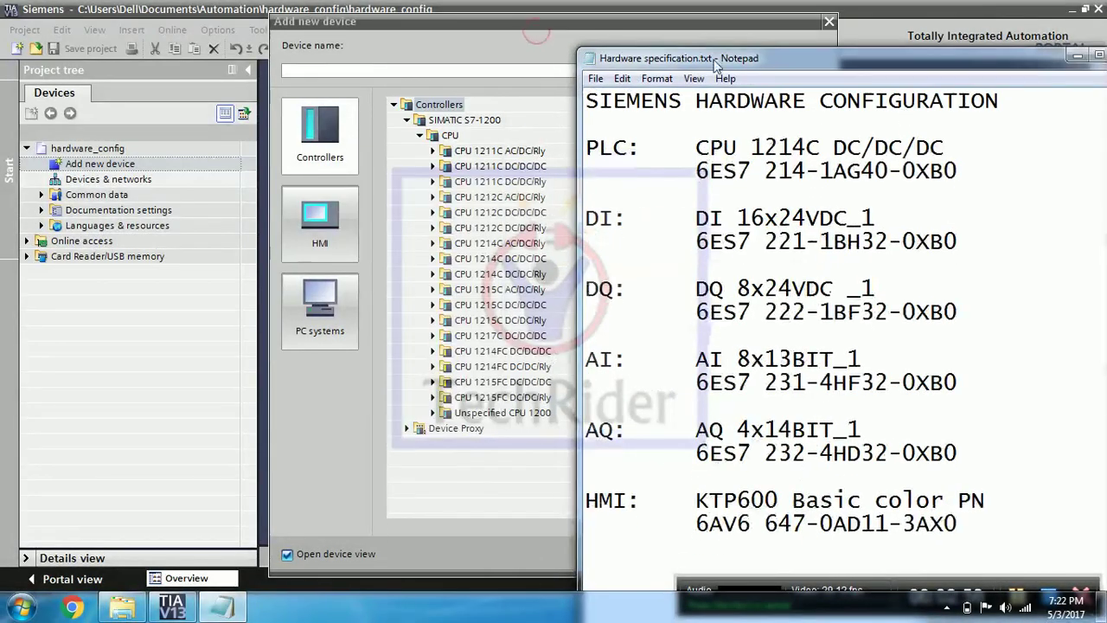
{"action": "left_click_drag", "start_coordinate": [751, 147], "coordinate": [820, 147]}
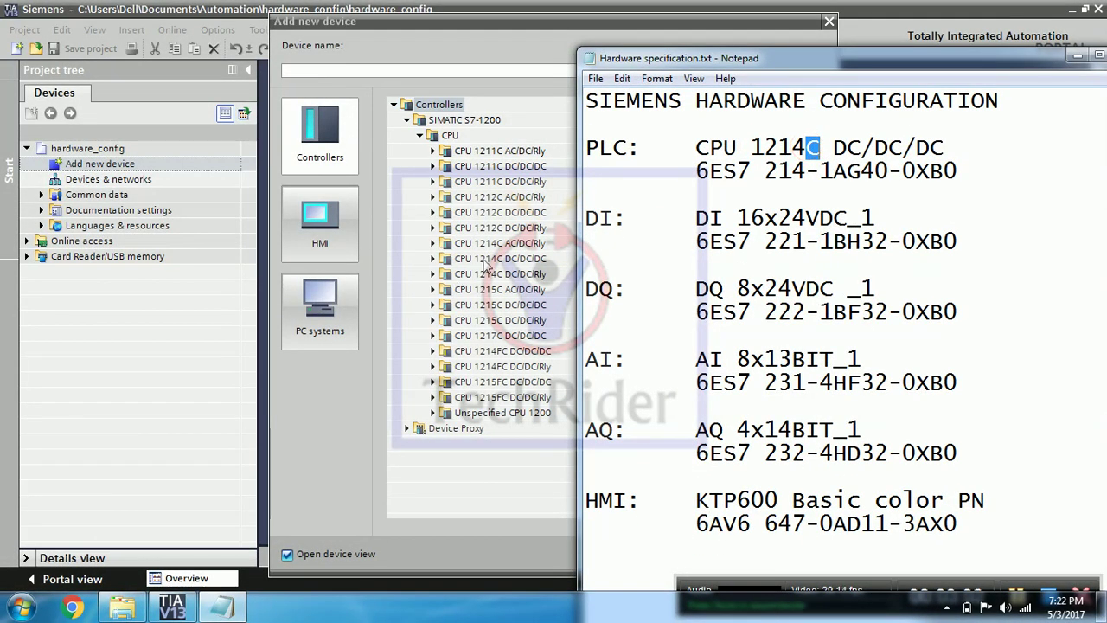
{"action": "left_click", "coordinate": [435, 262]}
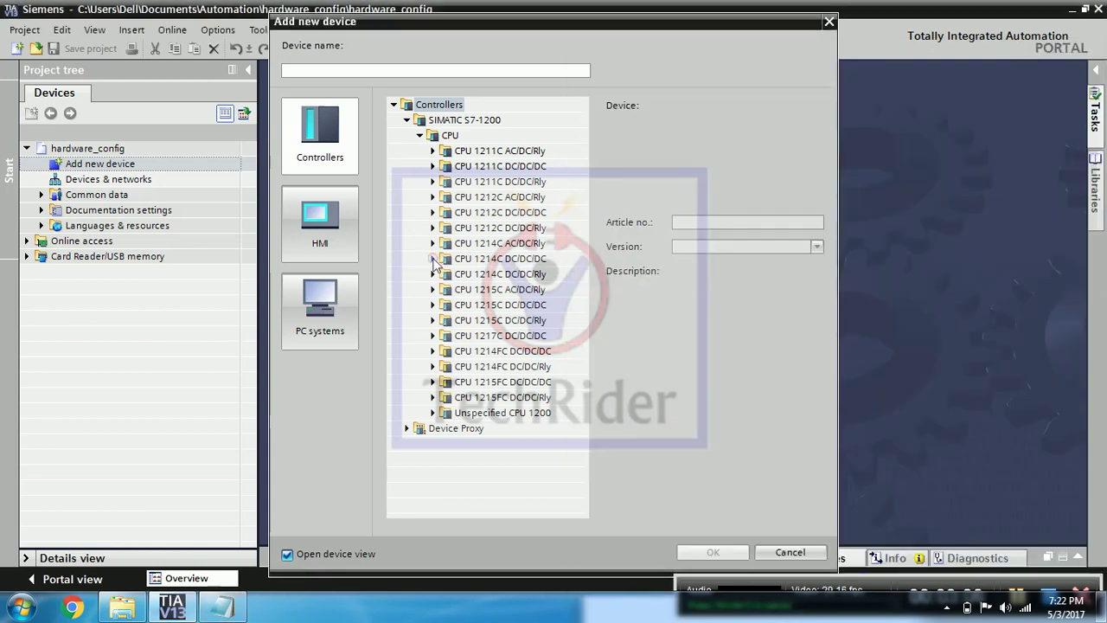
{"action": "left_click", "coordinate": [436, 262]}
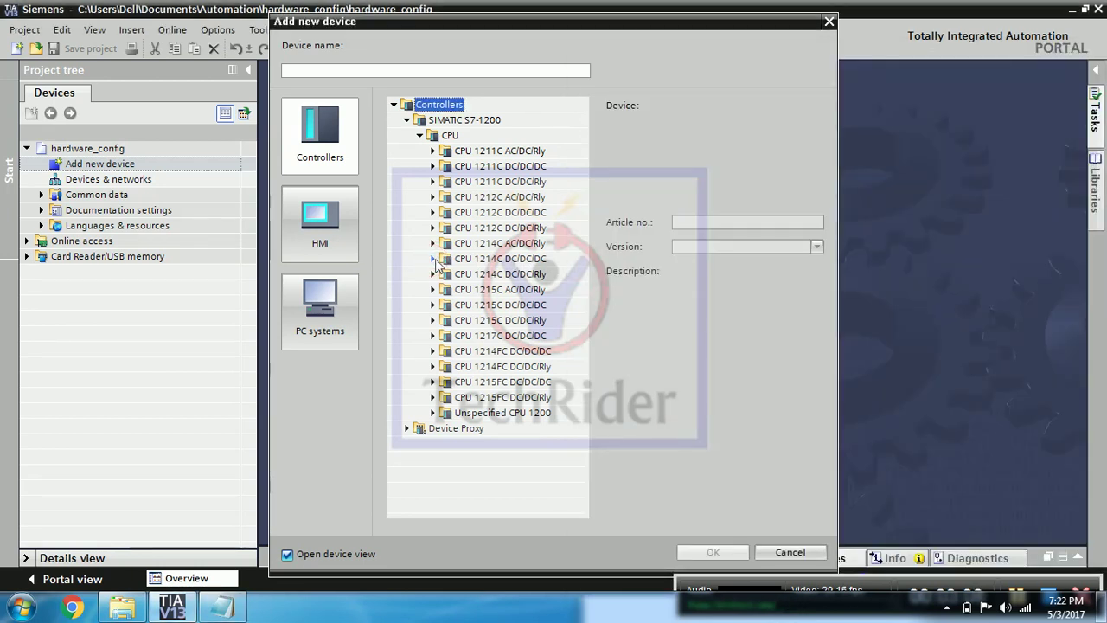
{"action": "left_click", "coordinate": [433, 259]}
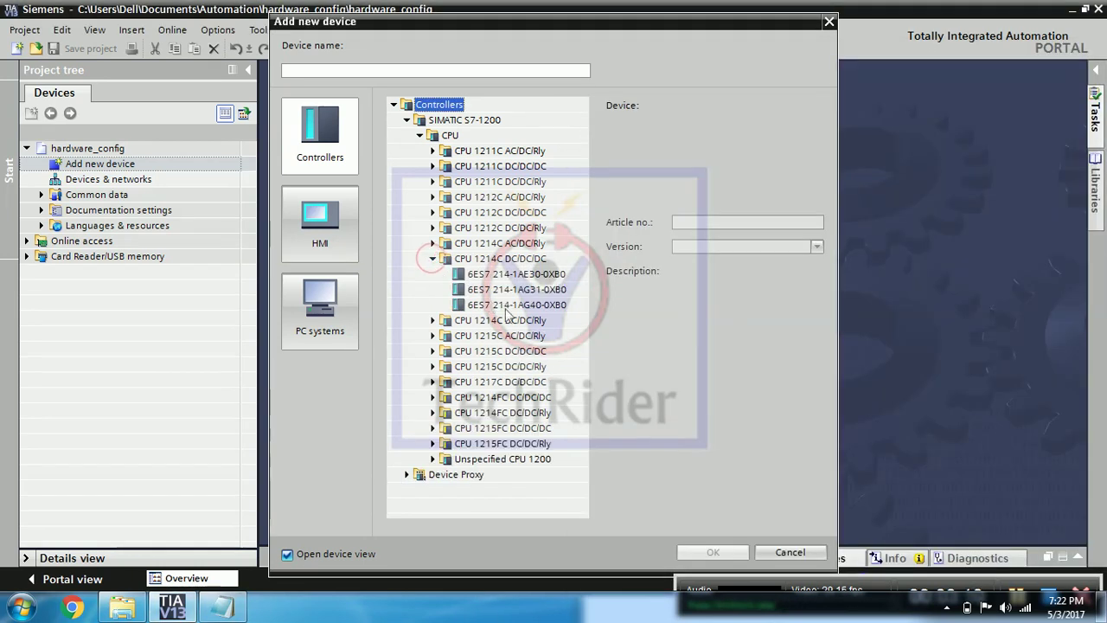
{"action": "left_click", "coordinate": [224, 605]}
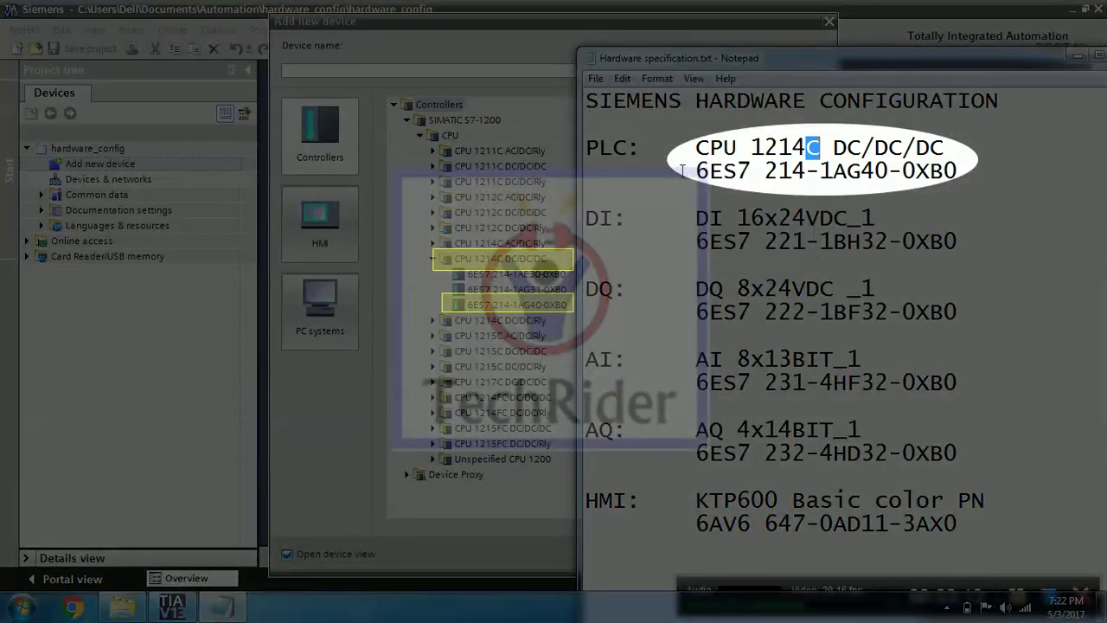
{"action": "left_click_drag", "start_coordinate": [683, 171], "coordinate": [751, 171]}
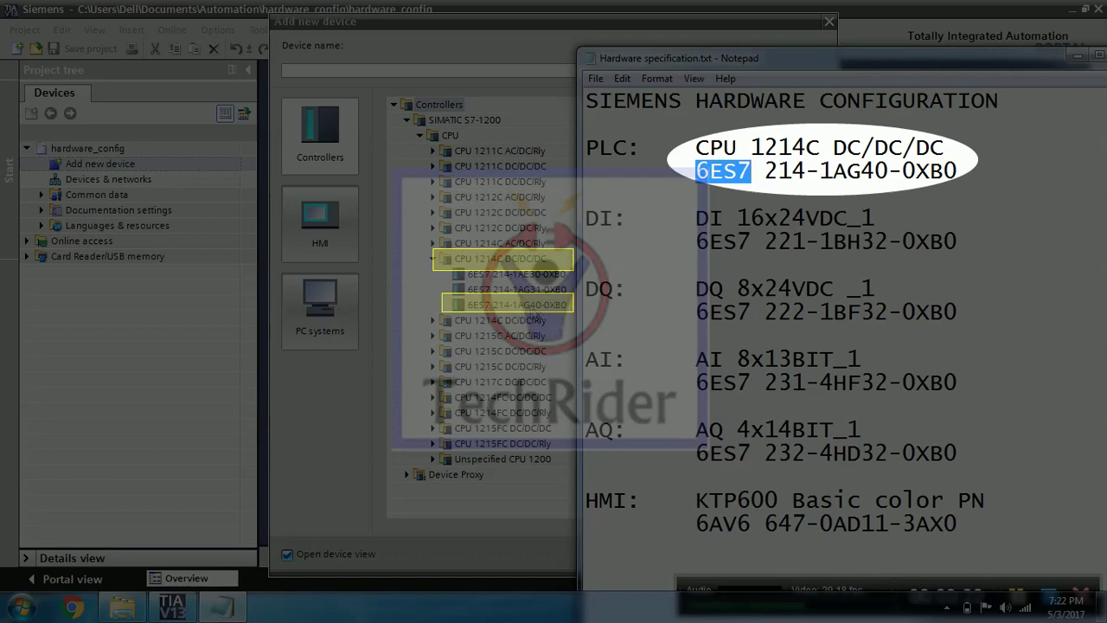
- Select order number 6ES7 214-1AG40-0XB0, keep version V4.1, and add it as PLC_1
{"action": "left_click", "coordinate": [536, 319]}
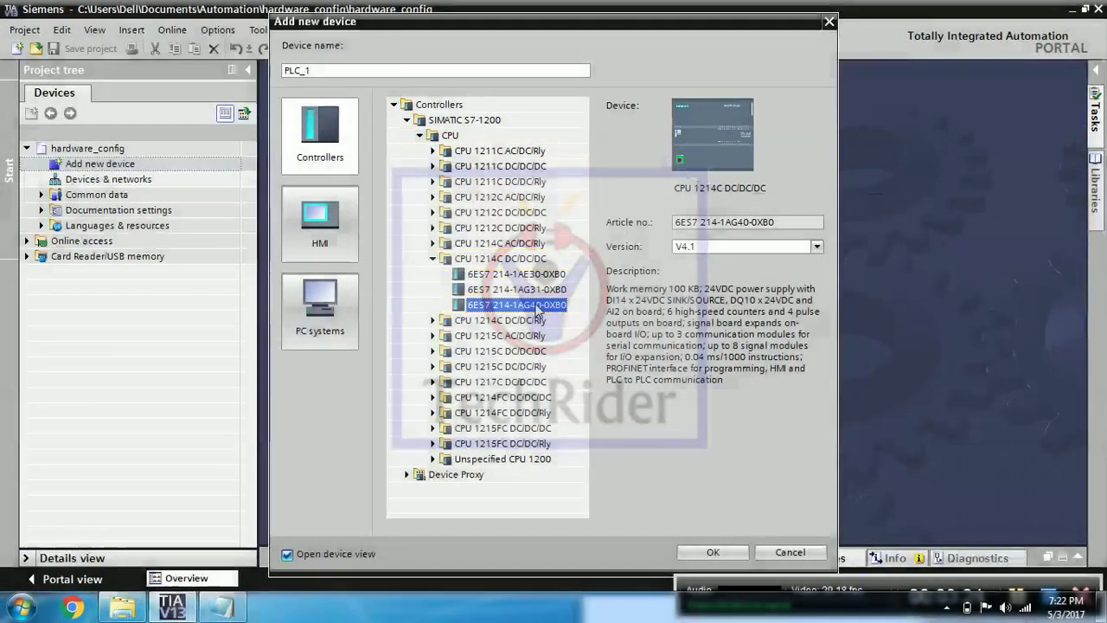
{"action": "left_click_drag", "start_coordinate": [608, 289], "coordinate": [736, 378]}
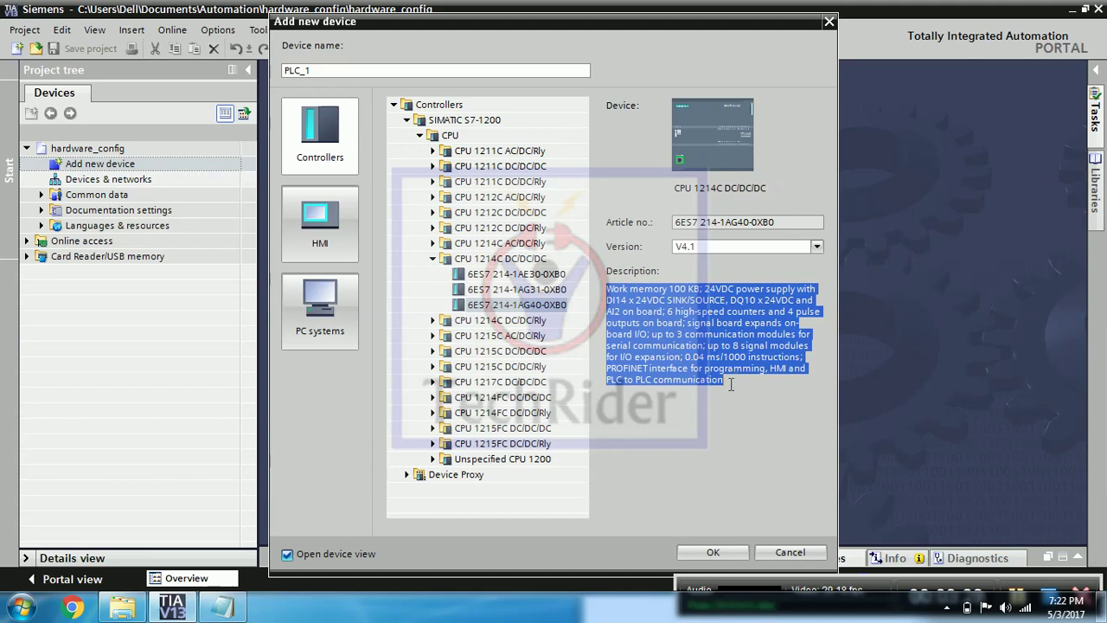
{"action": "left_click", "coordinate": [817, 247]}
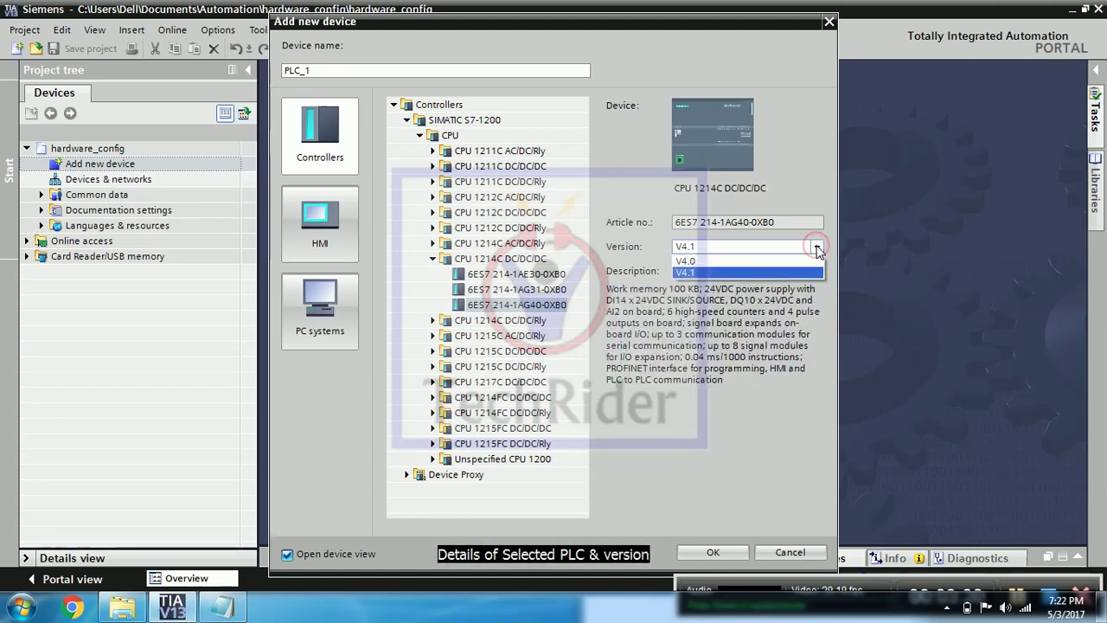
{"action": "left_click", "coordinate": [817, 248]}
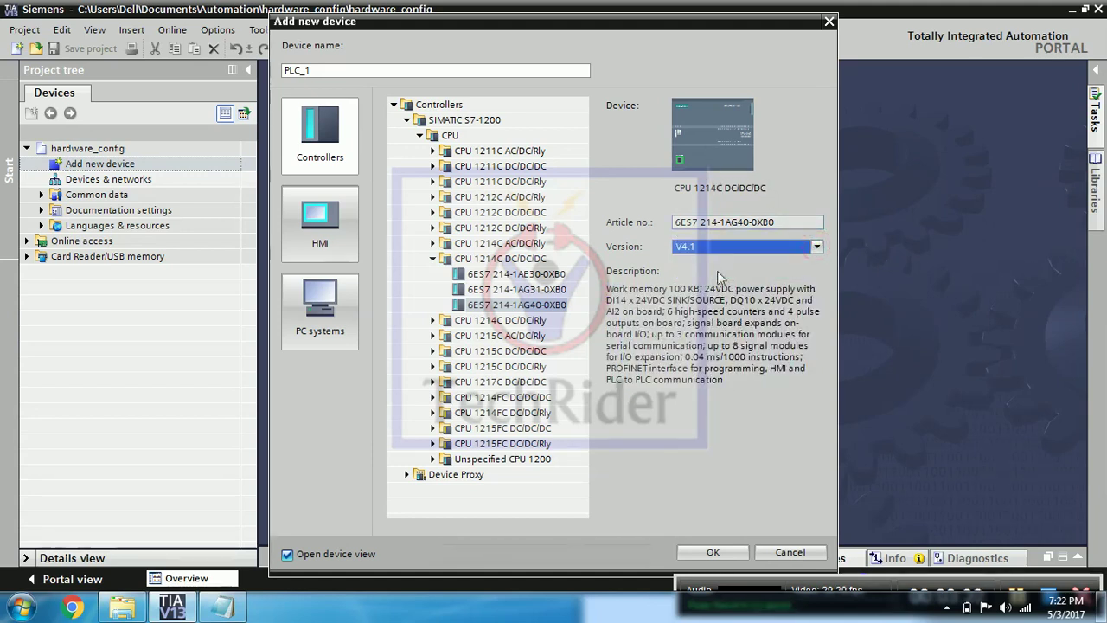
{"action": "left_click", "coordinate": [706, 554]}
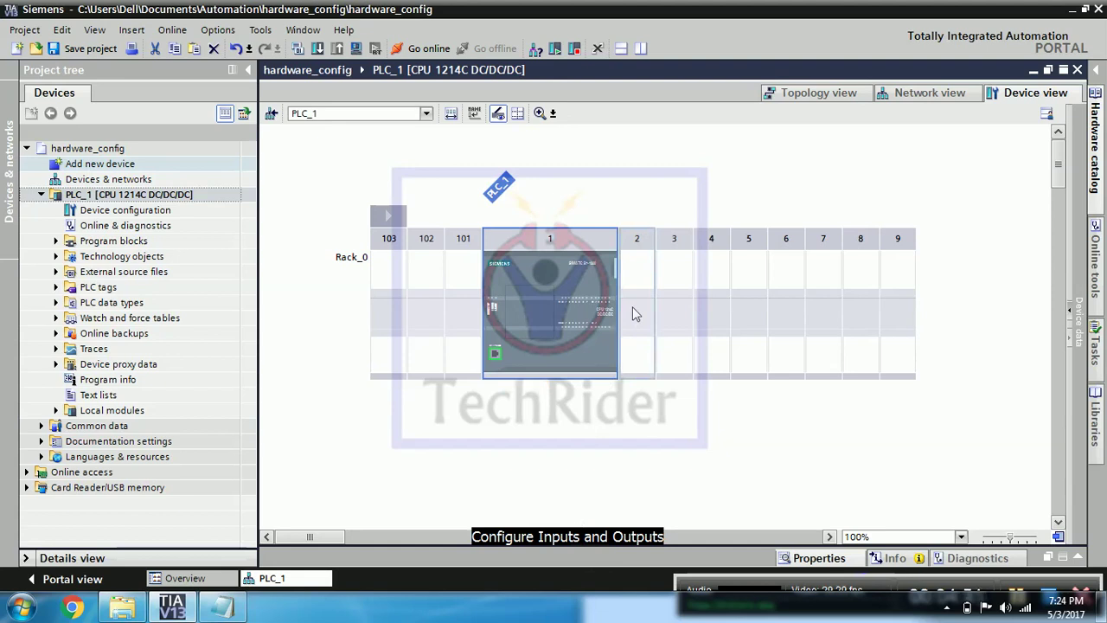
- Look up the DI 16x24VDC input module entry in the specification note
{"action": "left_click", "coordinate": [218, 610]}
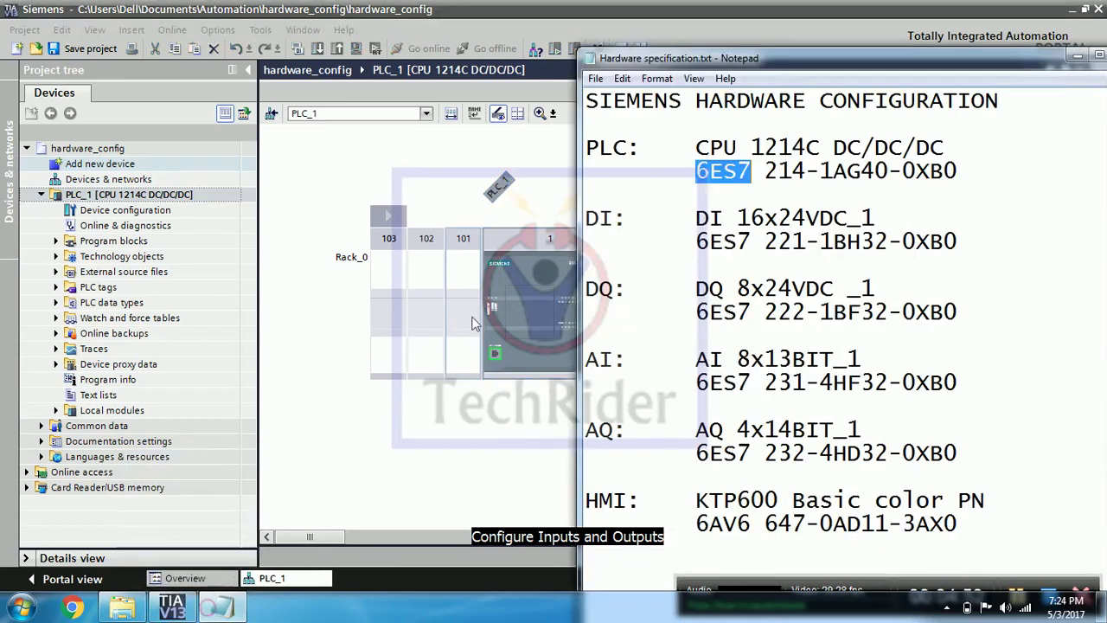
{"action": "left_click_drag", "start_coordinate": [698, 221], "coordinate": [877, 221]}
{"action": "left_click", "coordinate": [779, 217]}
{"action": "left_click_drag", "start_coordinate": [779, 217], "coordinate": [847, 218]}
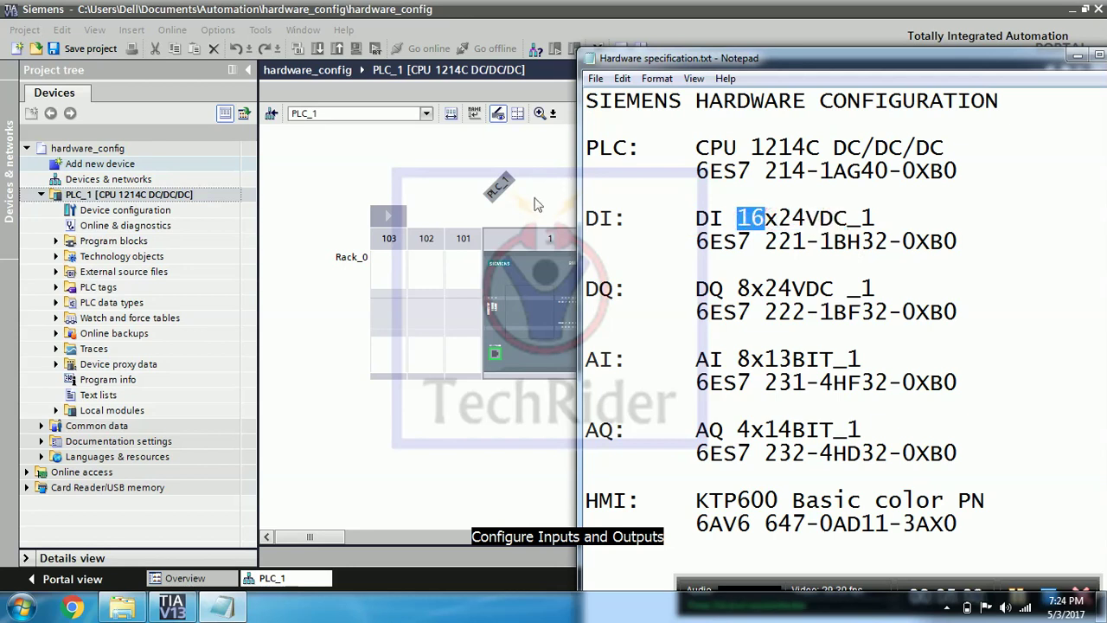
- Drag DI 16x24VDC module 6ES7 221-1BH32-0XB0 from the Hardware catalog into slot 2
{"action": "left_click", "coordinate": [535, 204]}
{"action": "left_click", "coordinate": [1095, 129]}
{"action": "left_click", "coordinate": [833, 252]}
{"action": "left_click", "coordinate": [845, 283]}
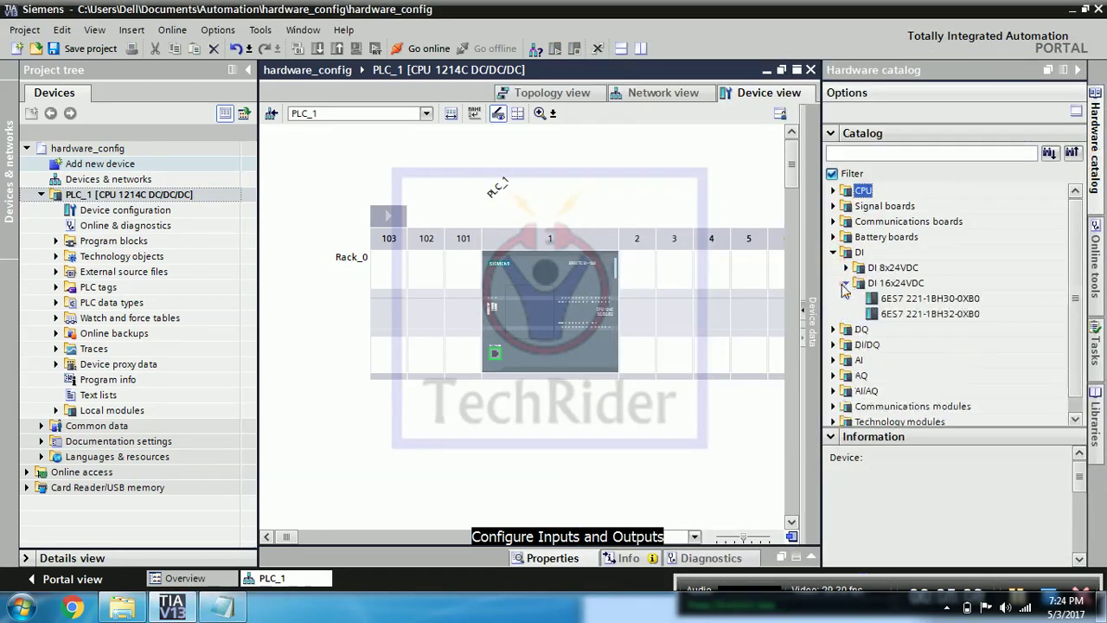
{"action": "key", "text": "alt+Tab"}
{"action": "left_click_drag", "start_coordinate": [692, 47], "coordinate": [311, 67]}
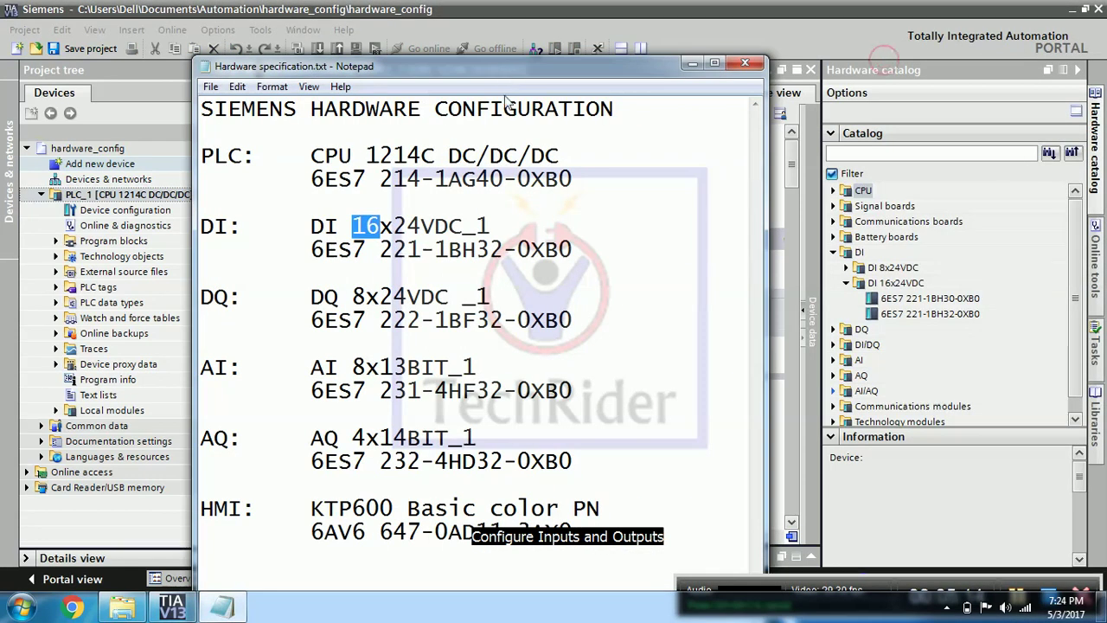
{"action": "left_click_drag", "start_coordinate": [367, 250], "coordinate": [489, 249]}
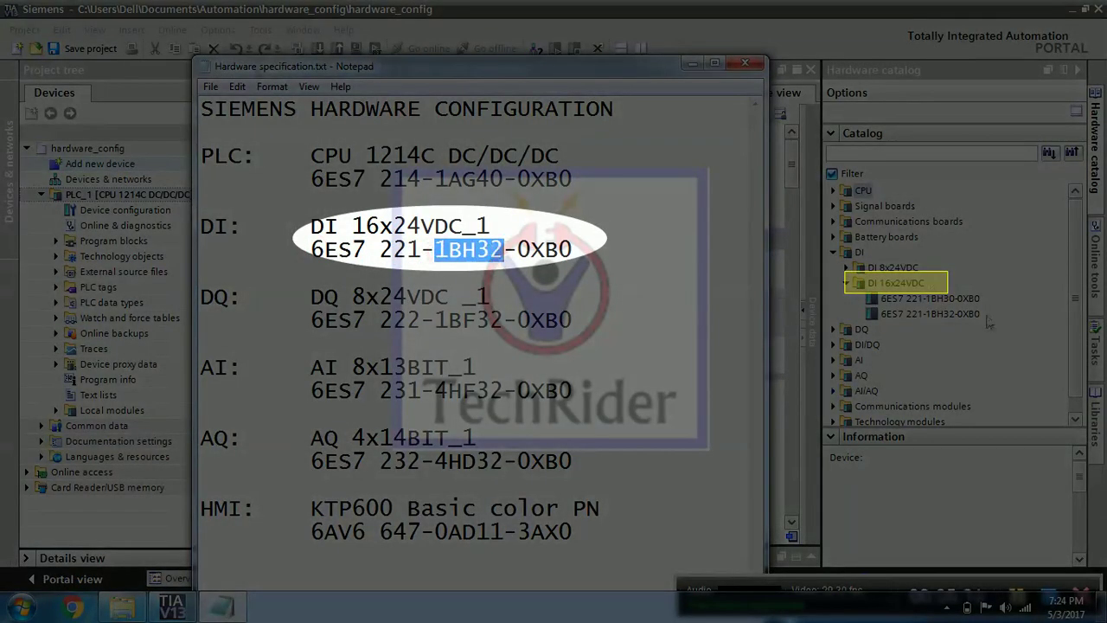
{"action": "left_click", "coordinate": [941, 314]}
{"action": "left_click_drag", "start_coordinate": [941, 314], "coordinate": [643, 281]}
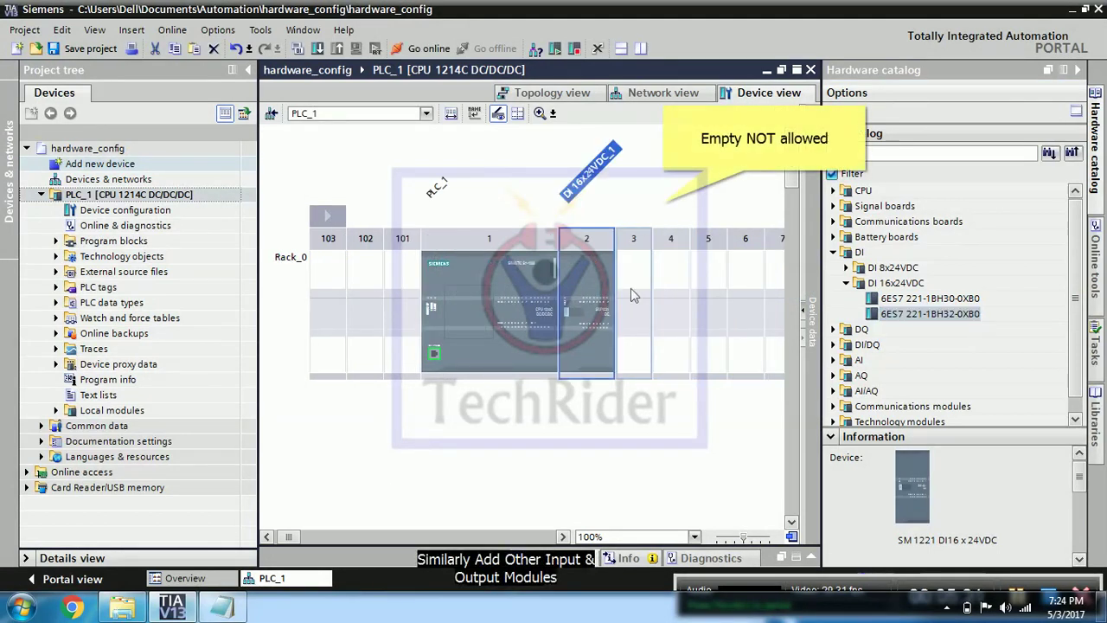
- Place DQ 8x24VDC module 6ES7 222-1BF32-0XB0 into slot 3 and collapse the catalog groups
{"action": "left_click", "coordinate": [222, 605]}
{"action": "left_click_drag", "start_coordinate": [228, 296], "coordinate": [214, 297]}
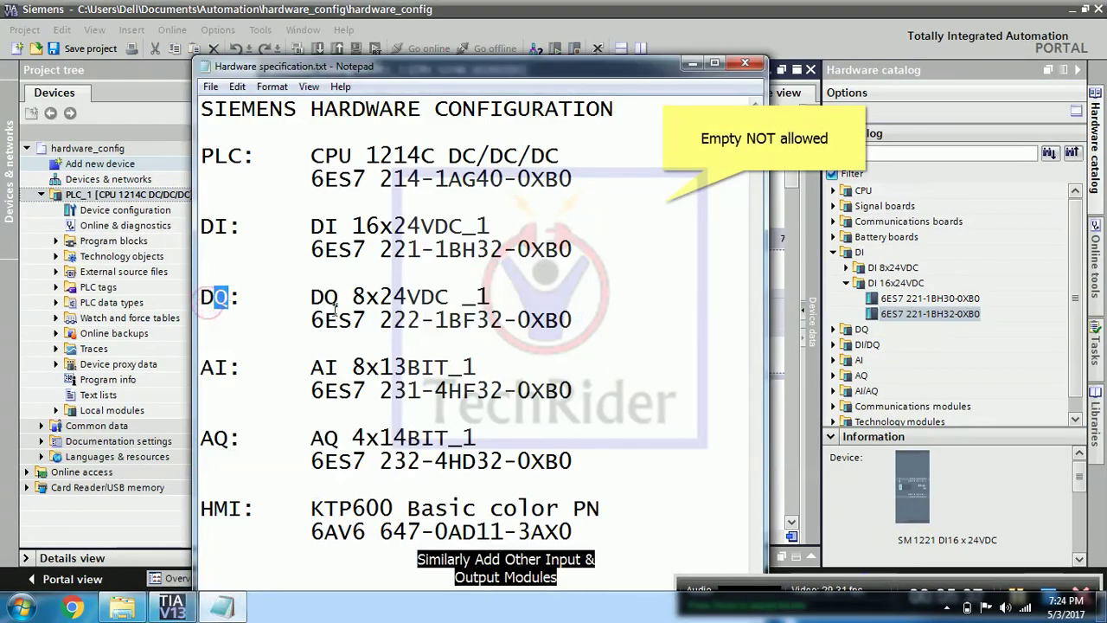
{"action": "left_click_drag", "start_coordinate": [351, 297], "coordinate": [506, 320]}
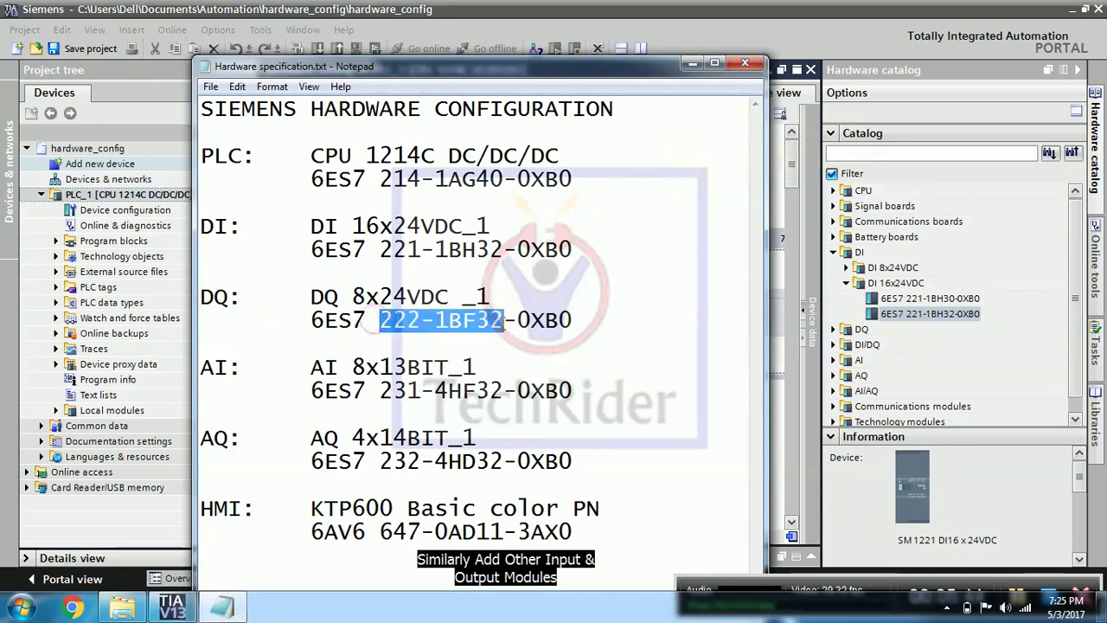
{"action": "left_click", "coordinate": [834, 329]}
{"action": "left_click", "coordinate": [846, 344]}
{"action": "left_click", "coordinate": [917, 376]}
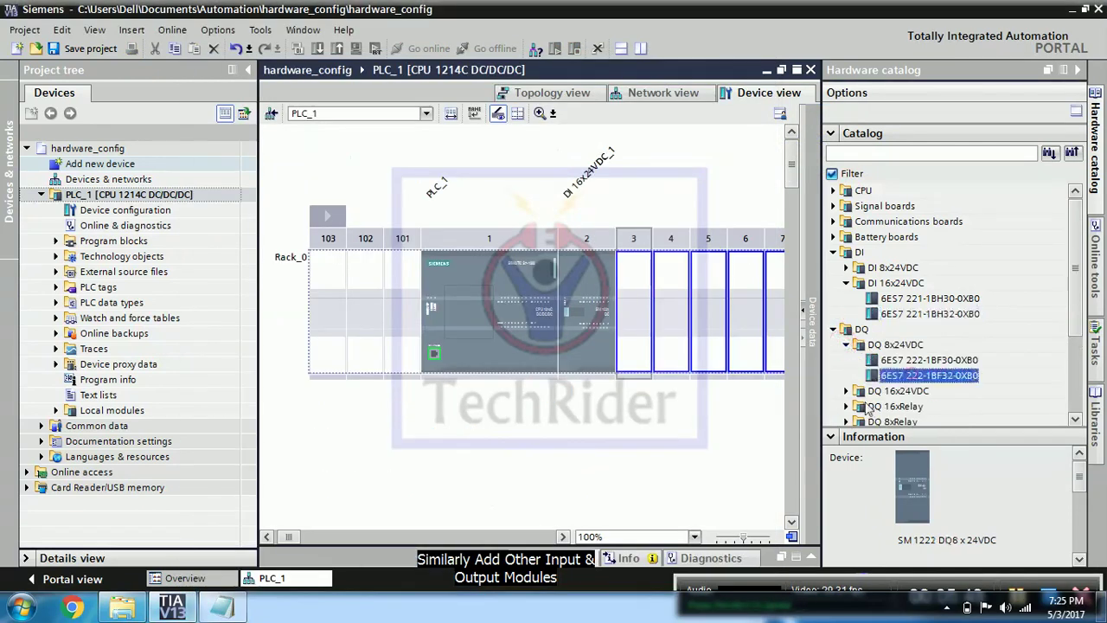
{"action": "left_click", "coordinate": [222, 609]}
{"action": "left_click_drag", "start_coordinate": [930, 375], "coordinate": [655, 350]}
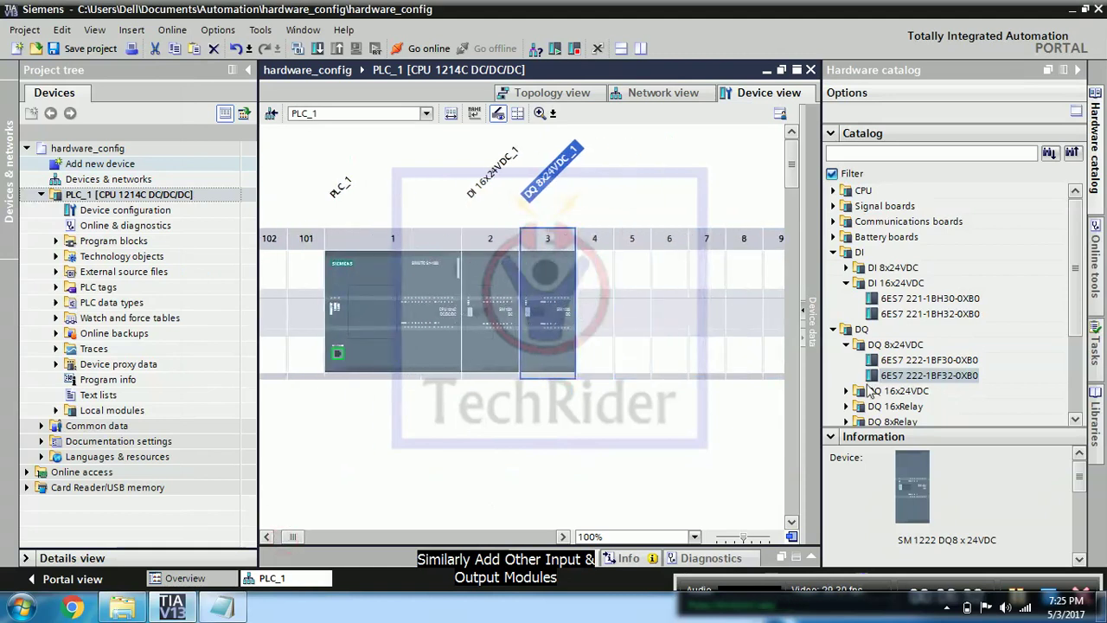
{"action": "left_click", "coordinate": [846, 344]}
{"action": "left_click", "coordinate": [835, 329]}
{"action": "left_click", "coordinate": [835, 252]}
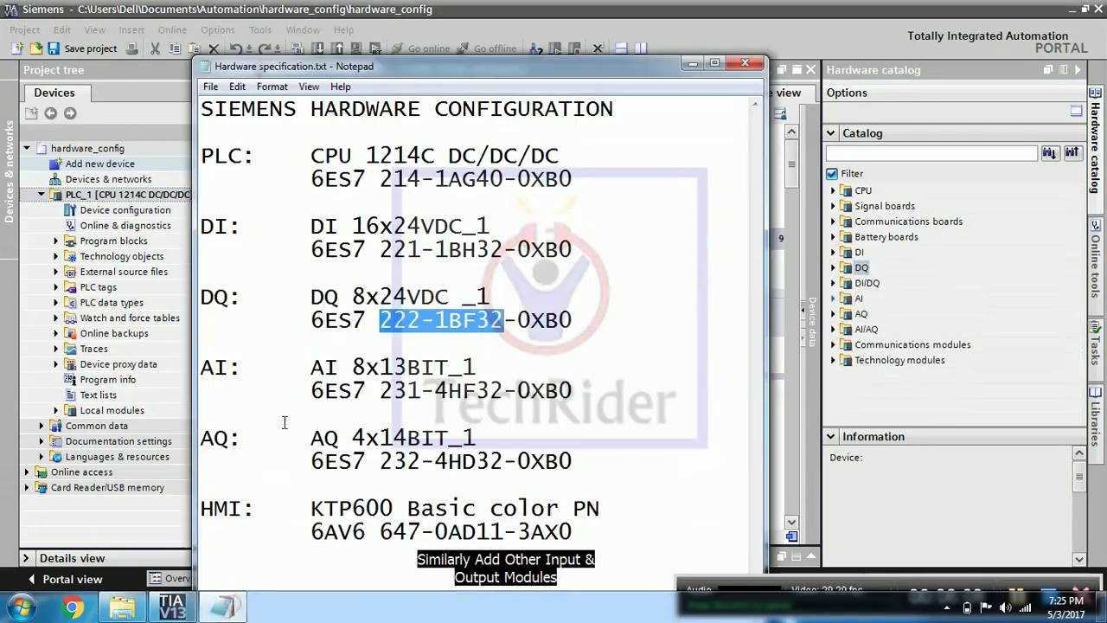
- Place AI 8x13BIT module 6ES7 231-4HF32-0XB0 into slot 4
{"action": "key", "text": "alt+Tab"}
{"action": "key", "text": "shift+Right"}
{"action": "left_click", "coordinate": [835, 299]}
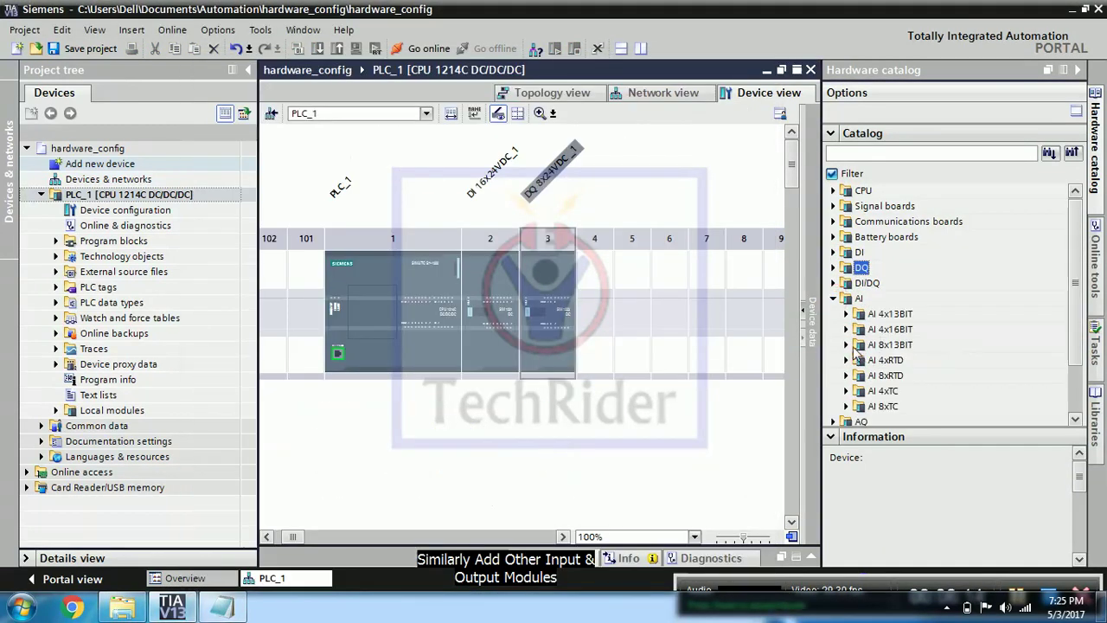
{"action": "left_click", "coordinate": [847, 314]}
{"action": "left_click", "coordinate": [847, 377]}
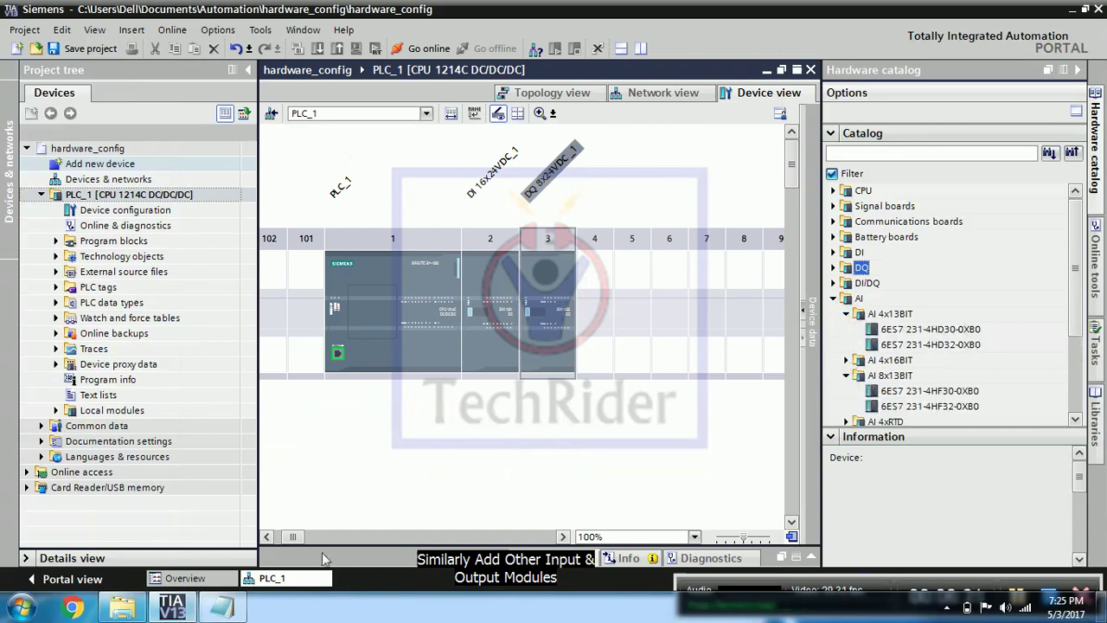
{"action": "key", "text": "alt+Tab"}
{"action": "left_click_drag", "start_coordinate": [381, 391], "coordinate": [510, 393]}
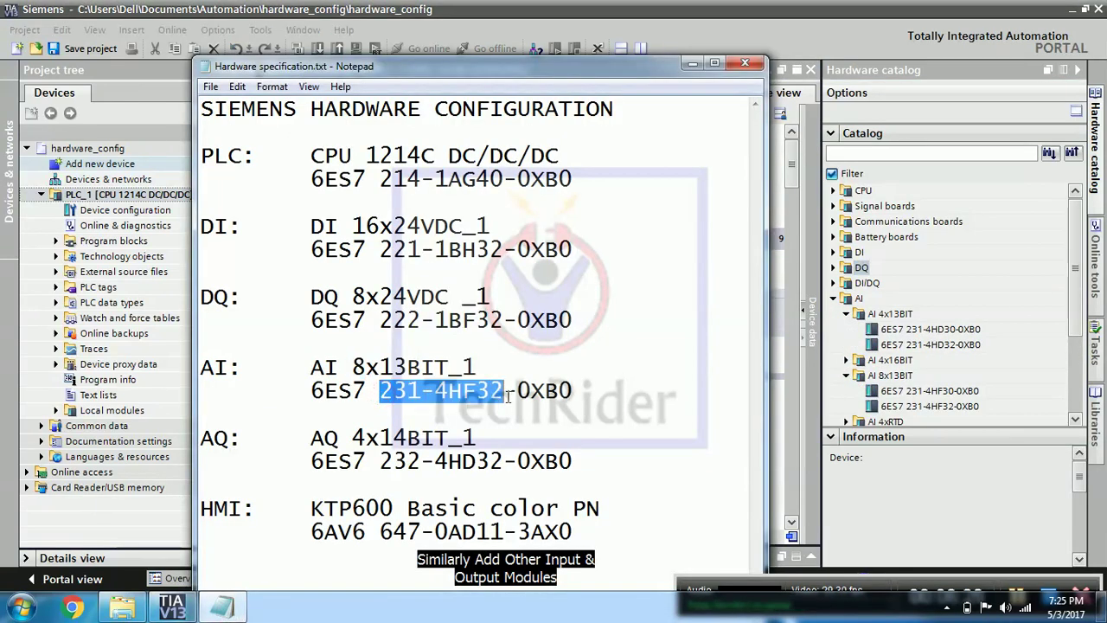
{"action": "left_click", "coordinate": [943, 413]}
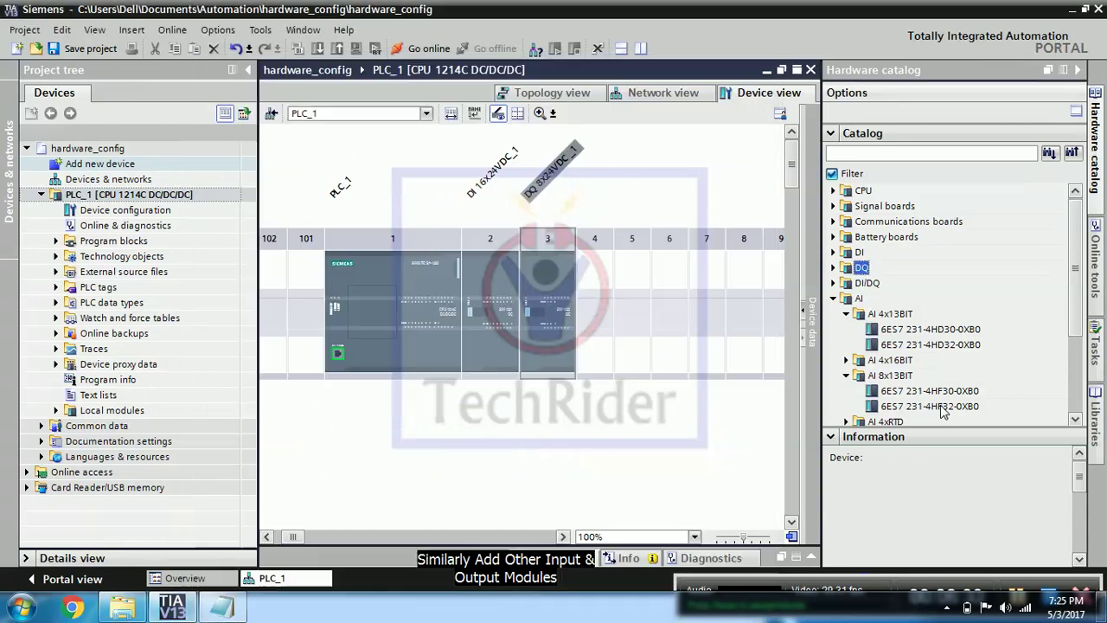
{"action": "left_click_drag", "start_coordinate": [943, 413], "coordinate": [605, 251]}
- Look up the AQ output module size in the specification note
{"action": "key", "text": "alt+Tab"}
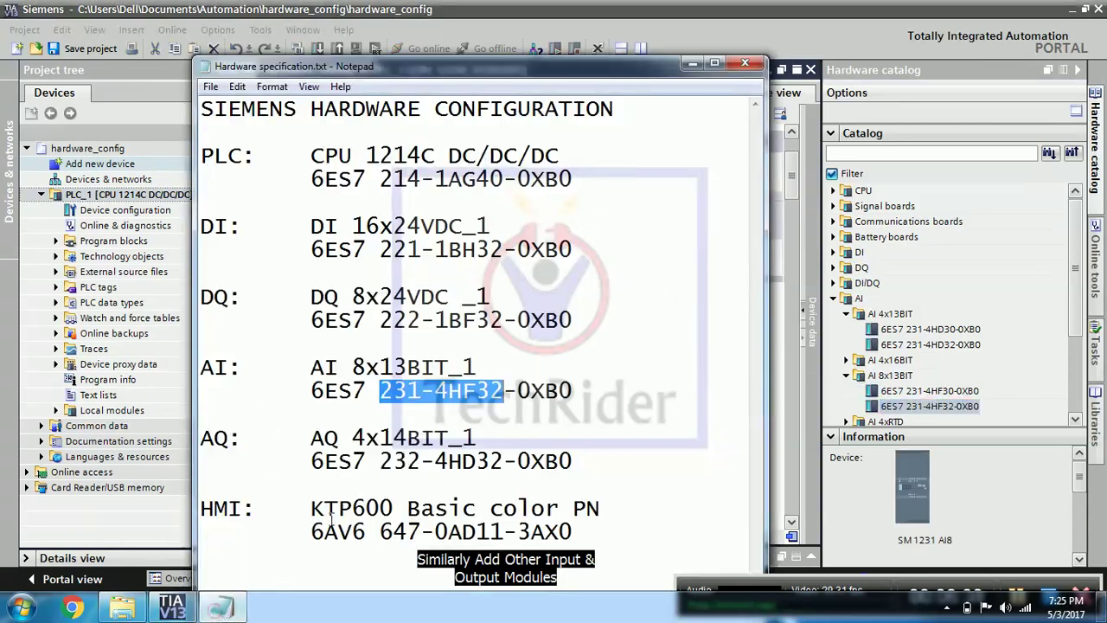
{"action": "left_click_drag", "start_coordinate": [198, 439], "coordinate": [213, 440]}
{"action": "left_click_drag", "start_coordinate": [364, 439], "coordinate": [518, 461]}
- Drag AQ 4x14BIT module 6ES7 232-4HD32-0XB0 from the catalog into slot 5
{"action": "left_click", "coordinate": [833, 299]}
{"action": "left_click", "coordinate": [833, 314]}
{"action": "left_click", "coordinate": [847, 344]}
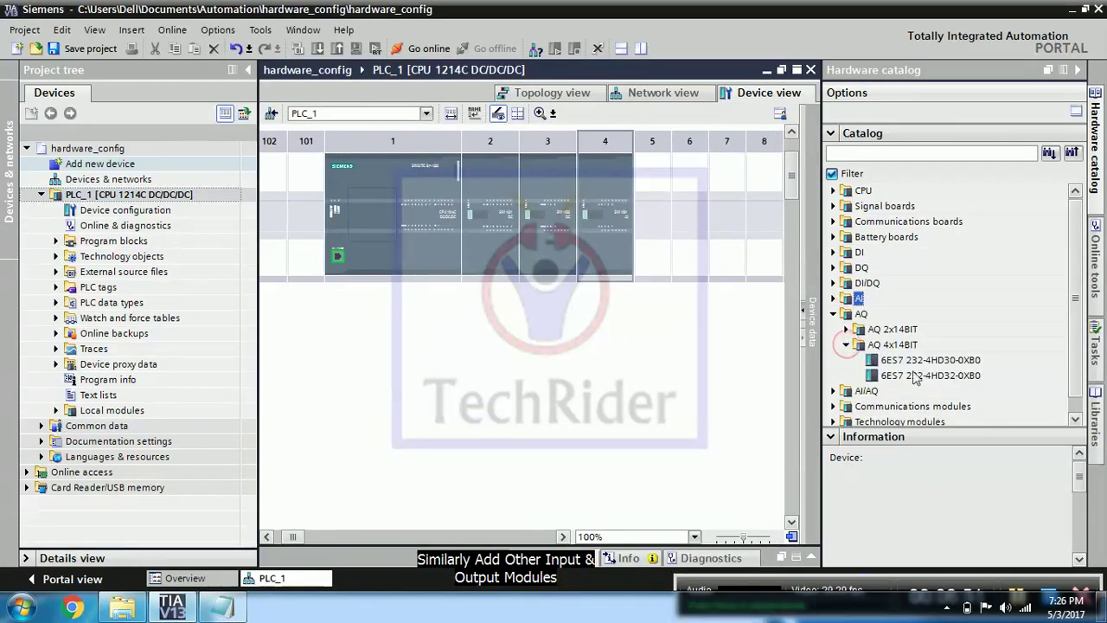
{"action": "left_click", "coordinate": [917, 375]}
{"action": "key", "text": "alt+Tab"}
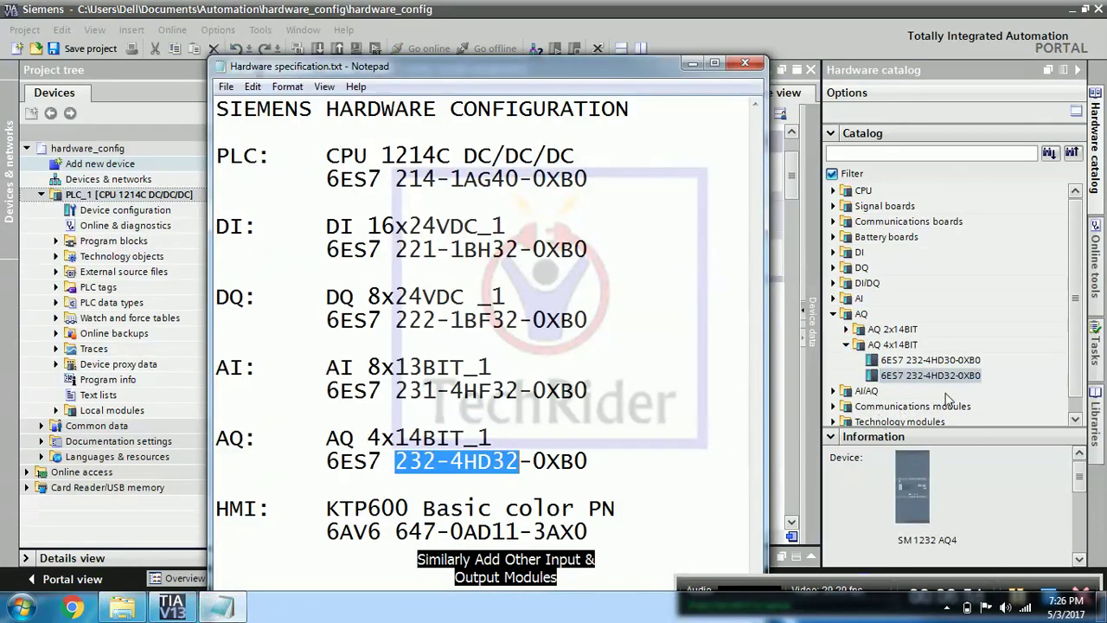
{"action": "key", "text": "alt+Tab"}
{"action": "left_click_drag", "start_coordinate": [963, 383], "coordinate": [734, 236]}
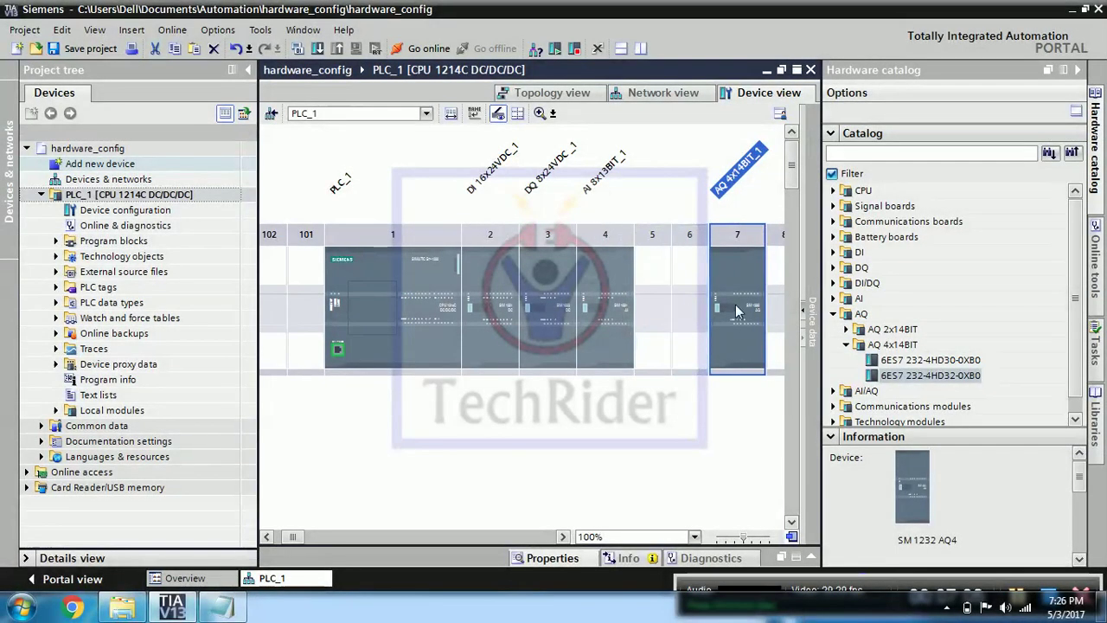
{"action": "left_click_drag", "start_coordinate": [707, 300], "coordinate": [653, 308]}
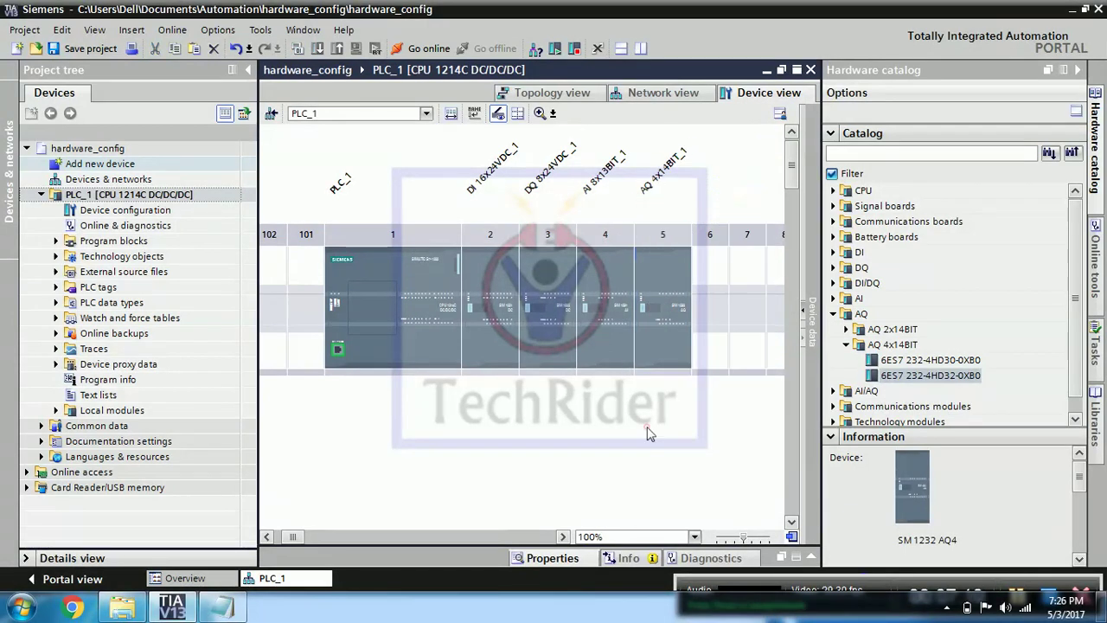
{"action": "left_click_drag", "start_coordinate": [293, 536], "coordinate": [284, 536]}
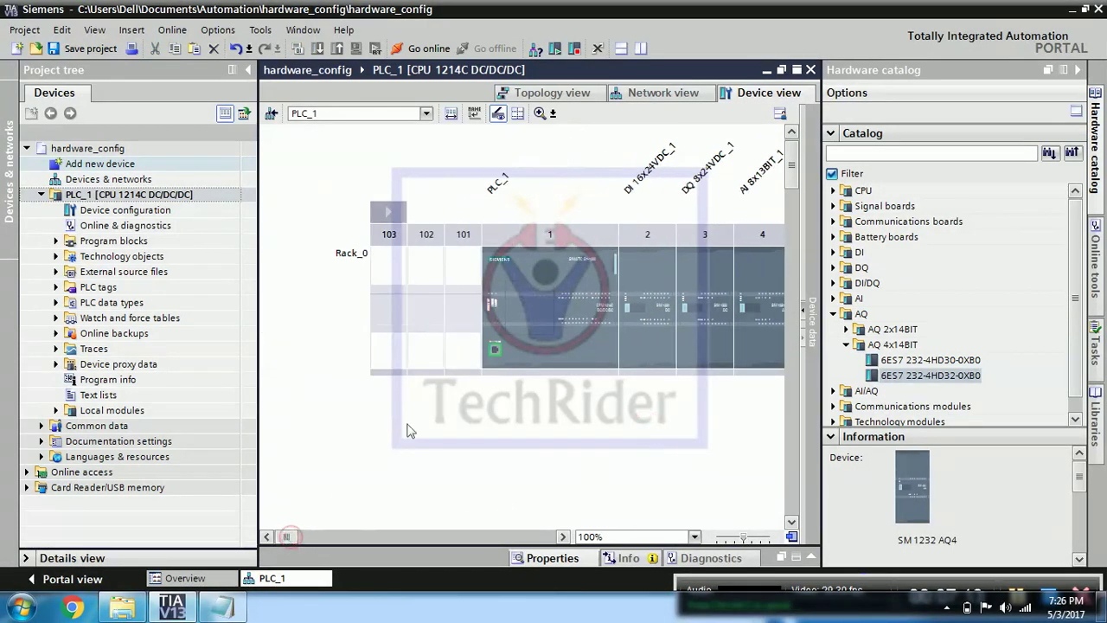
- Locate PROFIBUS module CM 1243-5 (6GK7 243-5DX30-0XE0) under Communications modules
{"action": "left_click", "coordinate": [847, 344]}
{"action": "left_click", "coordinate": [834, 314]}
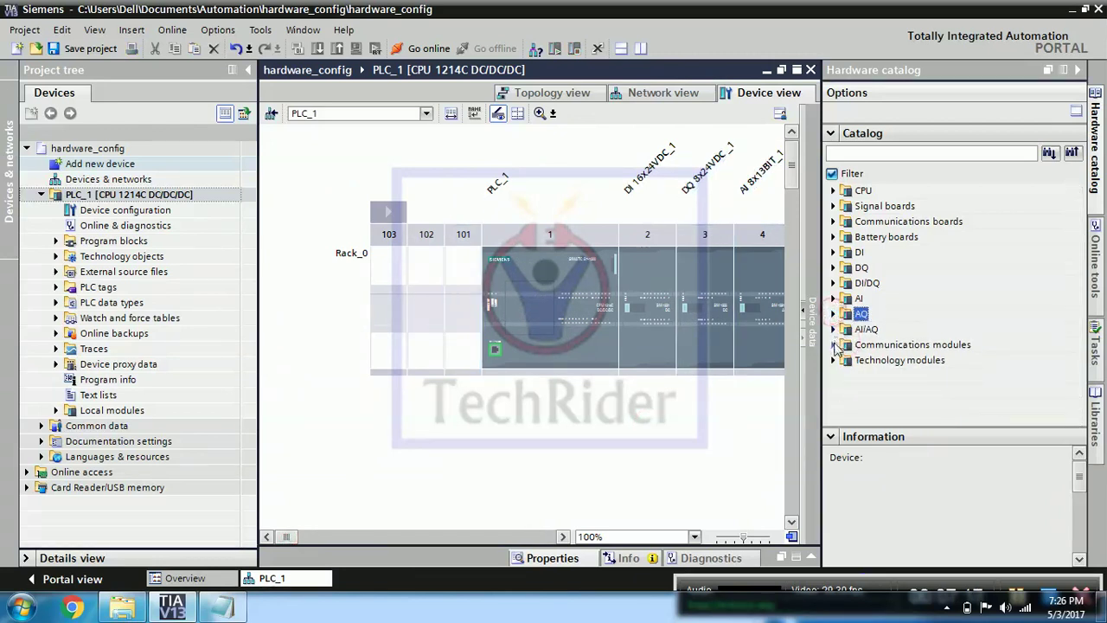
{"action": "left_click", "coordinate": [833, 345]}
{"action": "left_click", "coordinate": [847, 360]}
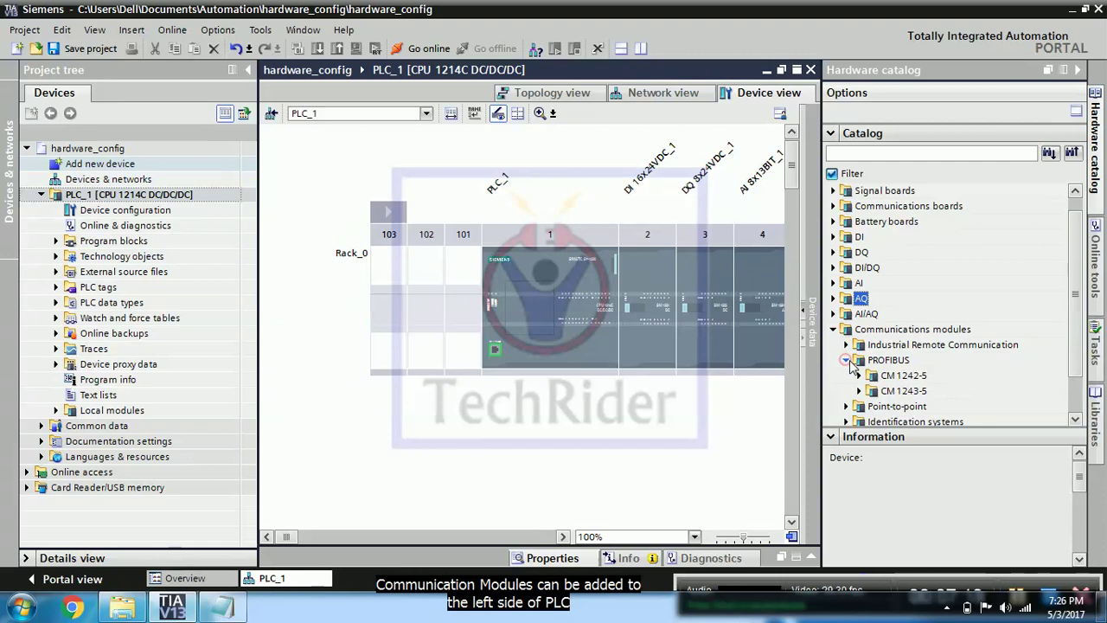
{"action": "left_click", "coordinate": [859, 391]}
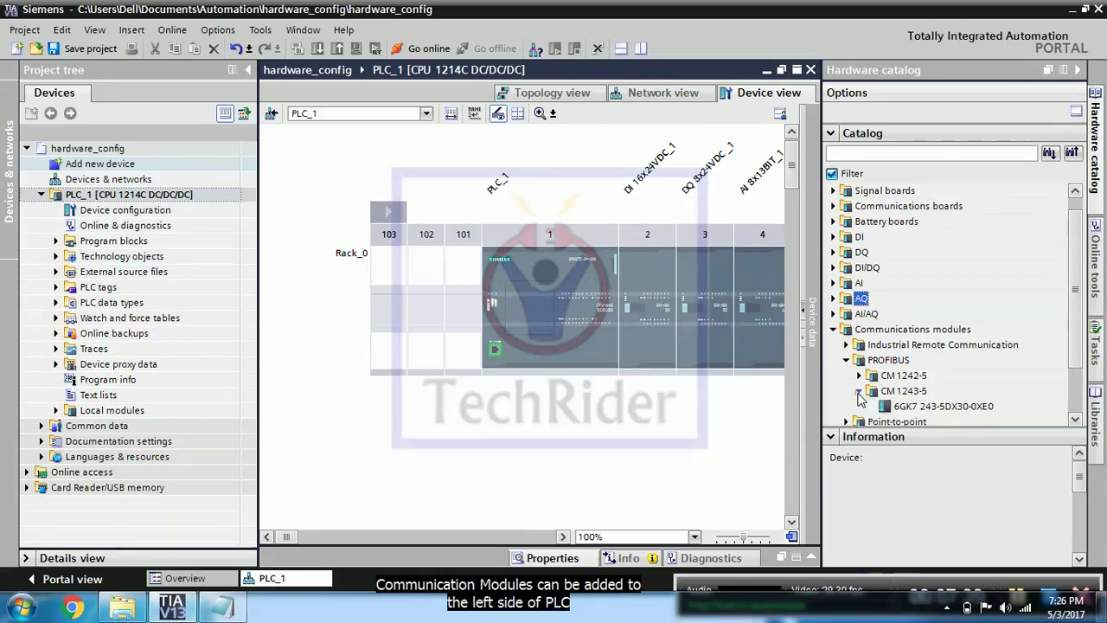
{"action": "left_click", "coordinate": [928, 405]}
- Try the CM 1243-5 right of the PLC (refused) and in slot 101, then cancel
{"action": "scroll", "coordinate": [934, 398], "scroll_direction": "down", "scroll_amount": 1}
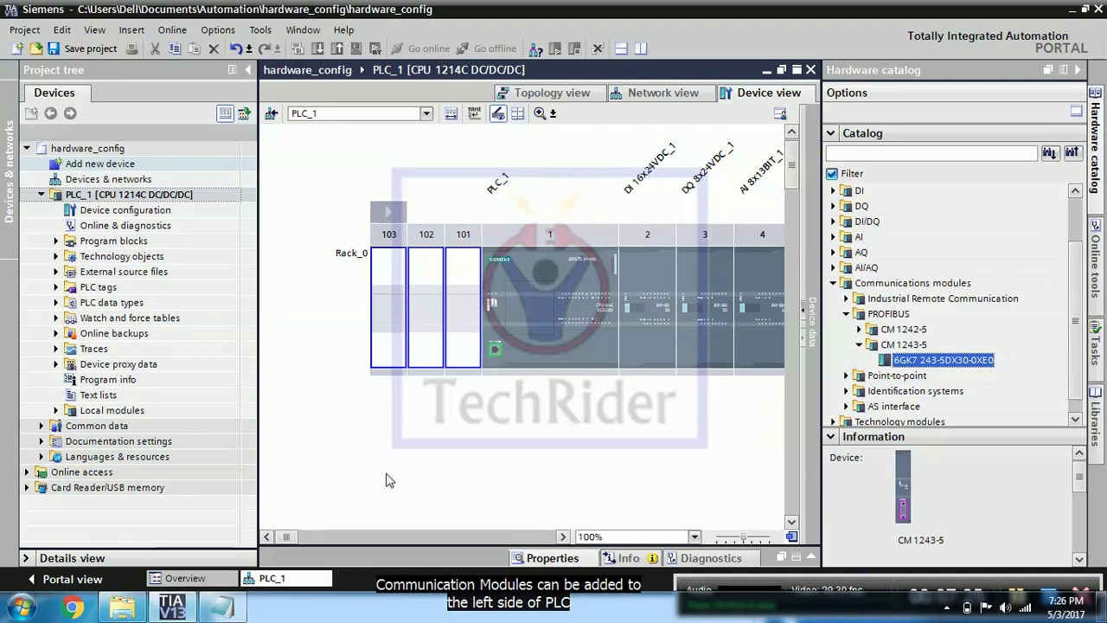
{"action": "left_click_drag", "start_coordinate": [288, 537], "coordinate": [303, 537]}
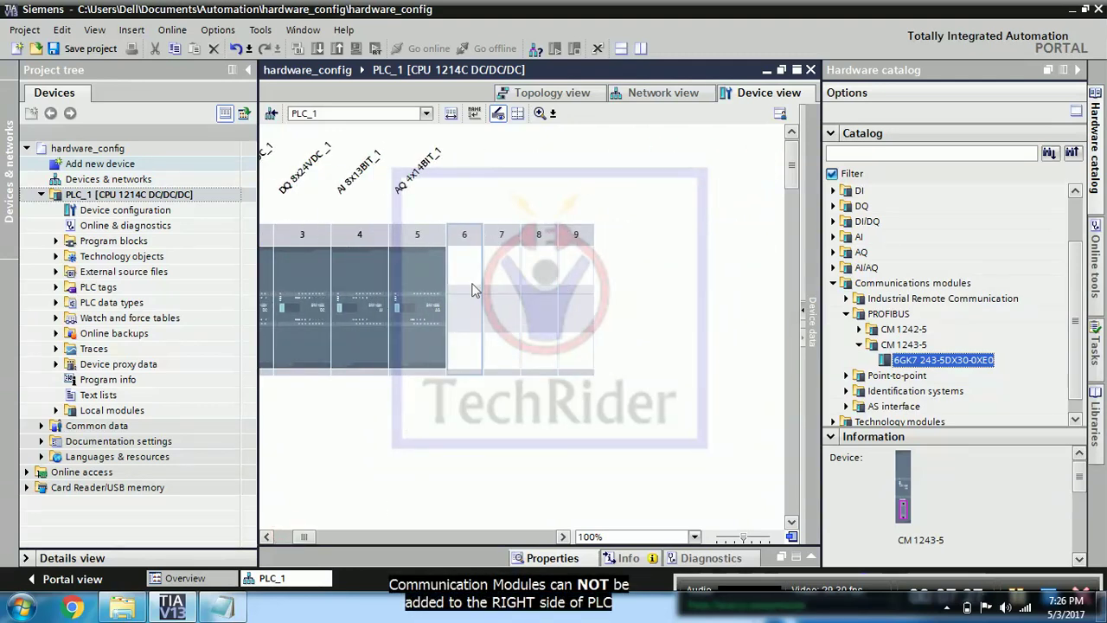
{"action": "mouse_move", "coordinate": [960, 368]}
{"action": "left_mouse_down"}
{"action": "mouse_move", "coordinate": [506, 332]}
{"action": "mouse_move", "coordinate": [960, 366]}
{"action": "left_mouse_up"}
{"action": "left_click_drag", "start_coordinate": [302, 537], "coordinate": [283, 538]}
{"action": "left_click_drag", "start_coordinate": [976, 372], "coordinate": [942, 363]}
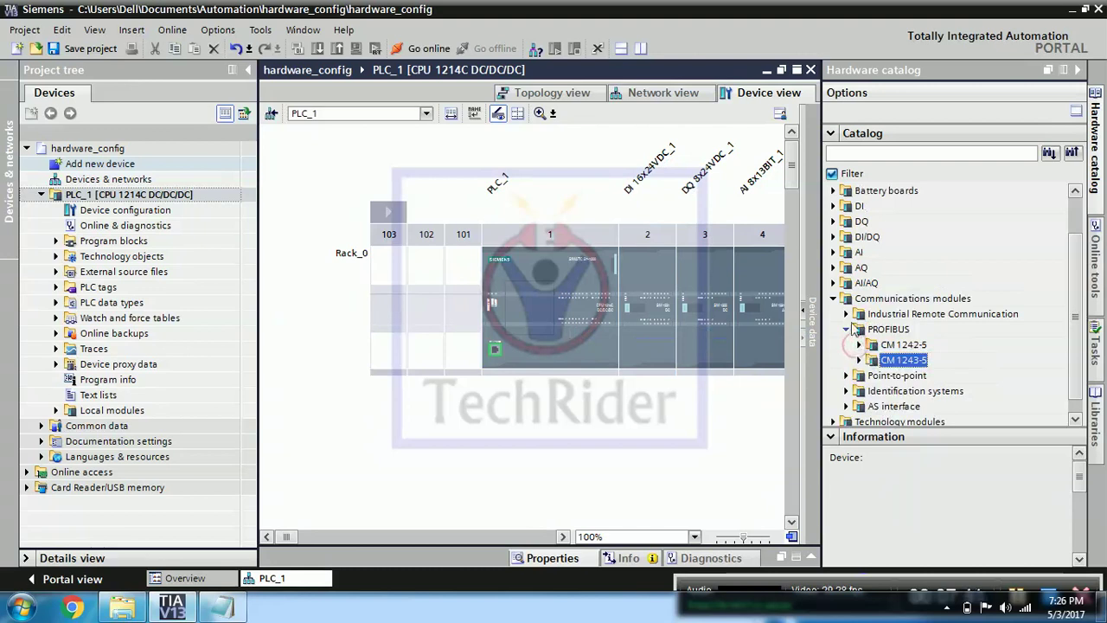
{"action": "left_click", "coordinate": [846, 315]}
- Try AQ 4x14BIT left of the PLC (refused) and in slot 9, then collapse the catalog
{"action": "left_click", "coordinate": [834, 284]}
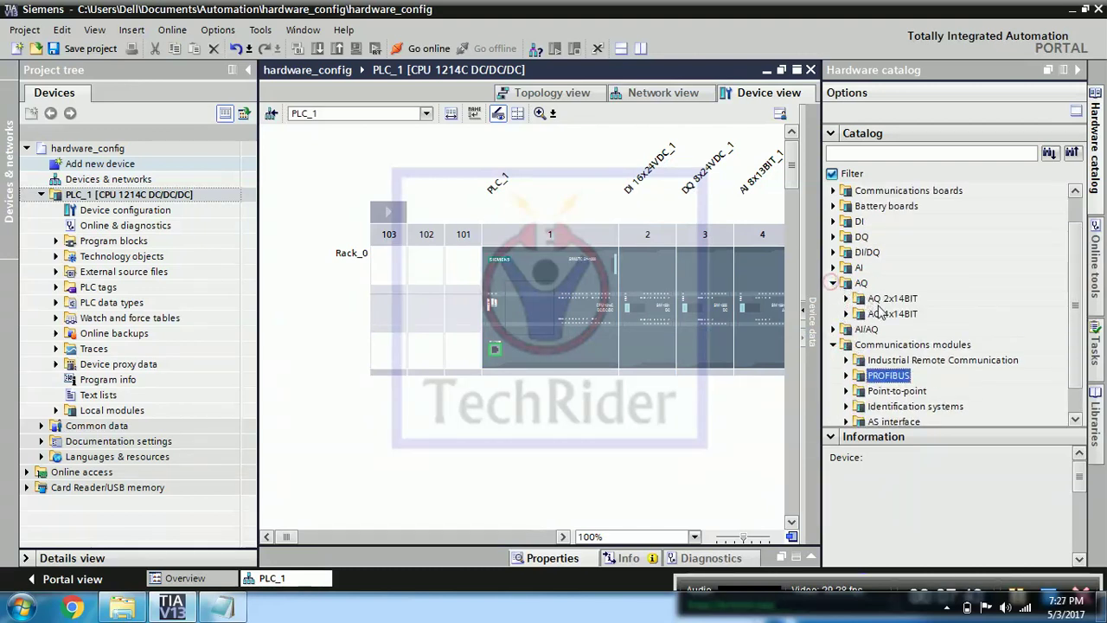
{"action": "left_click", "coordinate": [846, 314]}
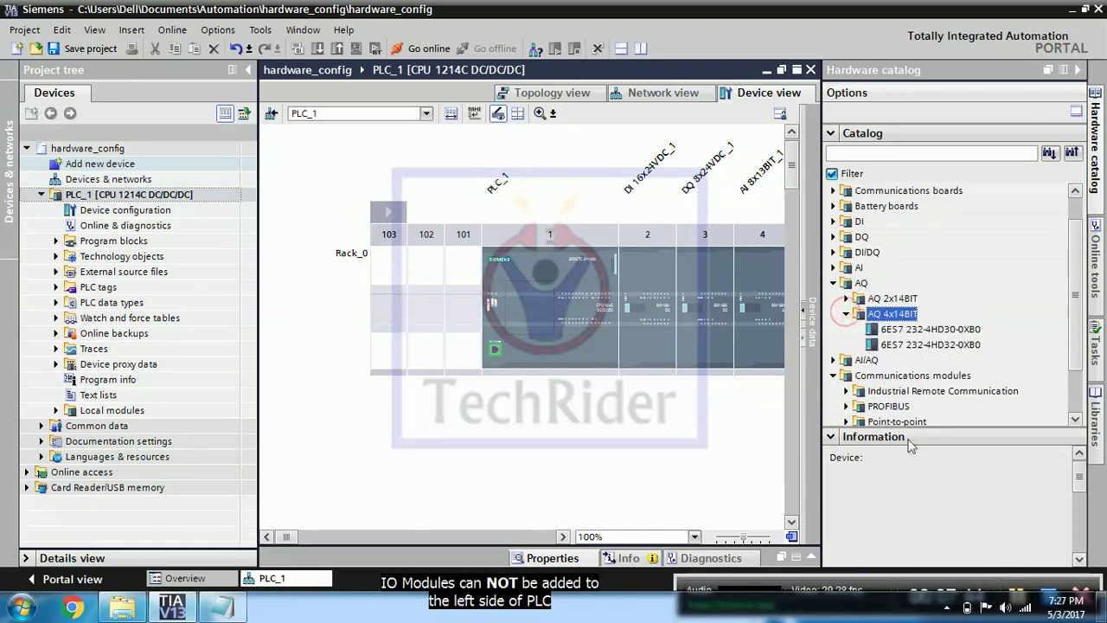
{"action": "left_click_drag", "start_coordinate": [930, 344], "coordinate": [989, 347]}
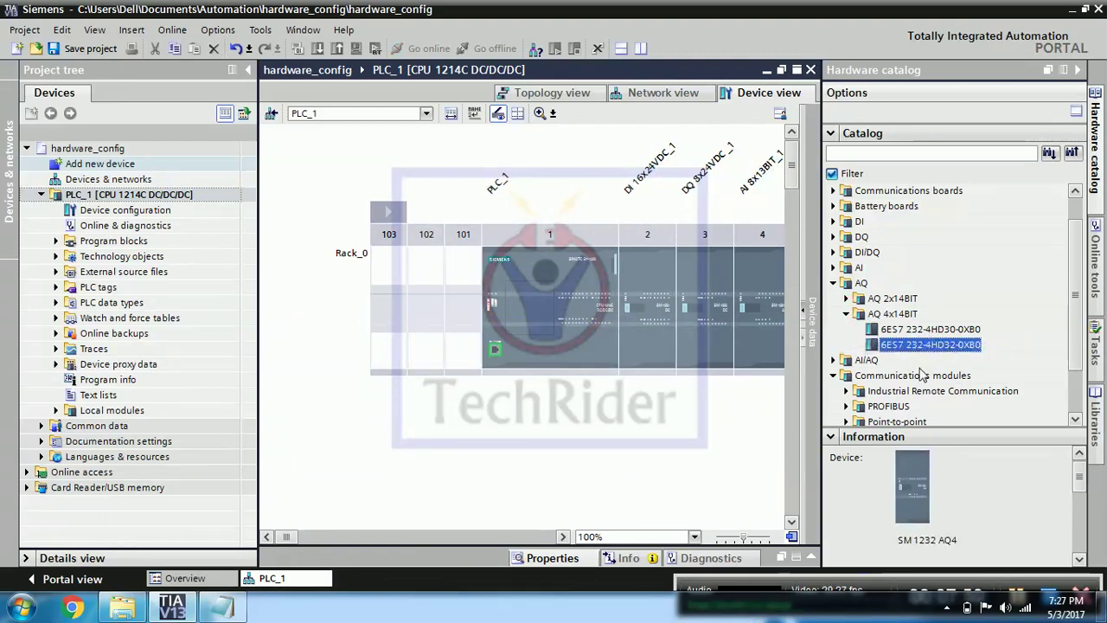
{"action": "left_click_drag", "start_coordinate": [294, 537], "coordinate": [304, 538]}
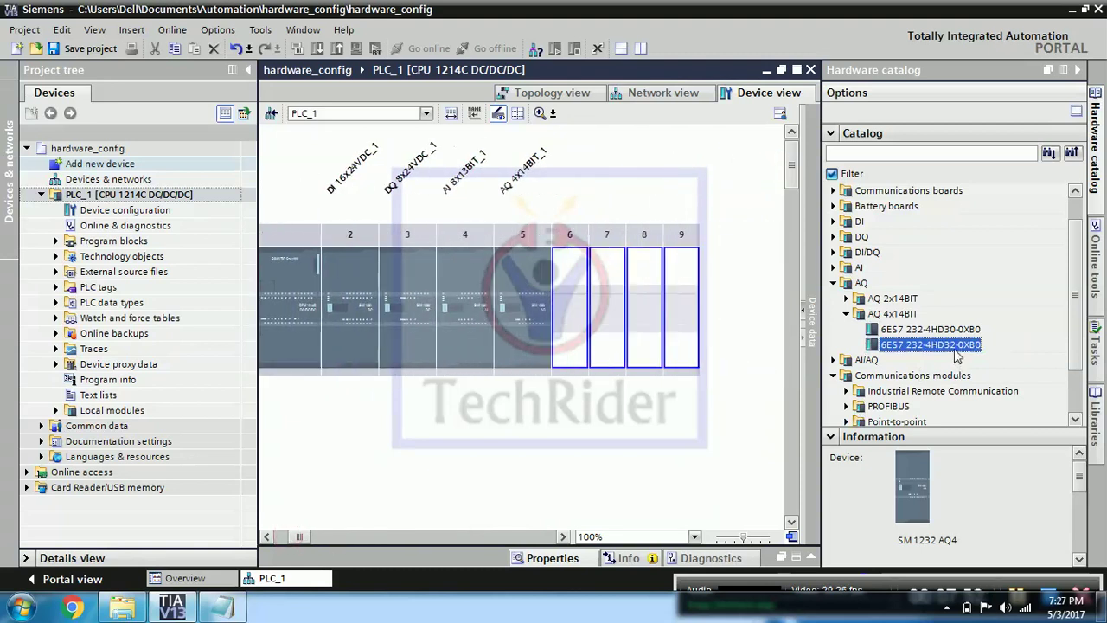
{"action": "left_click_drag", "start_coordinate": [952, 346], "coordinate": [891, 346]}
{"action": "left_click", "coordinate": [847, 314]}
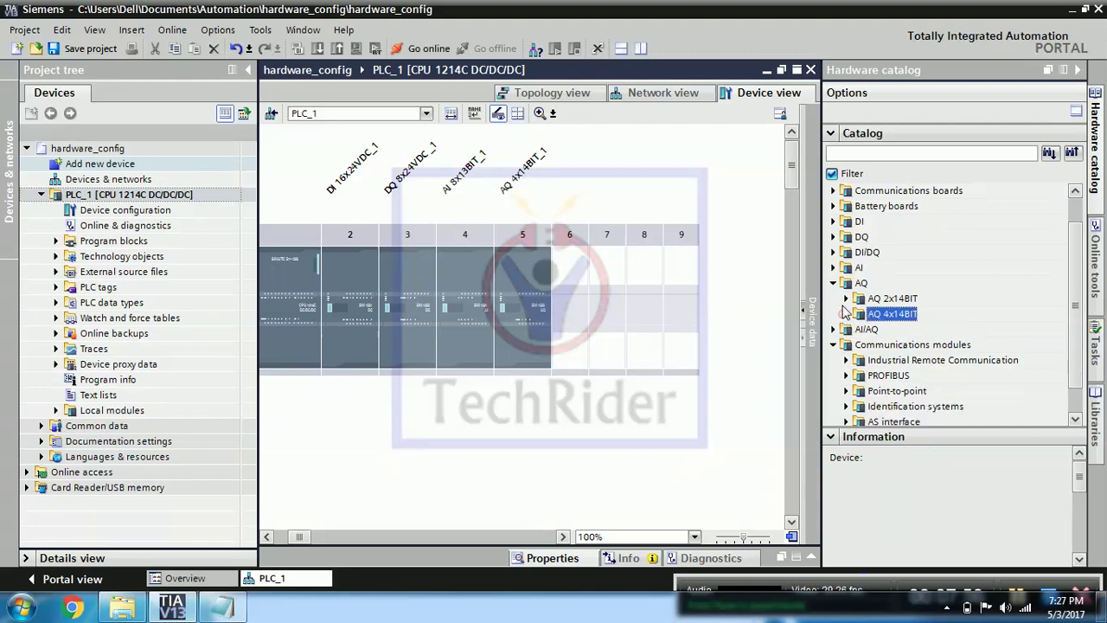
{"action": "left_click", "coordinate": [834, 282]}
{"action": "left_click", "coordinate": [835, 314]}
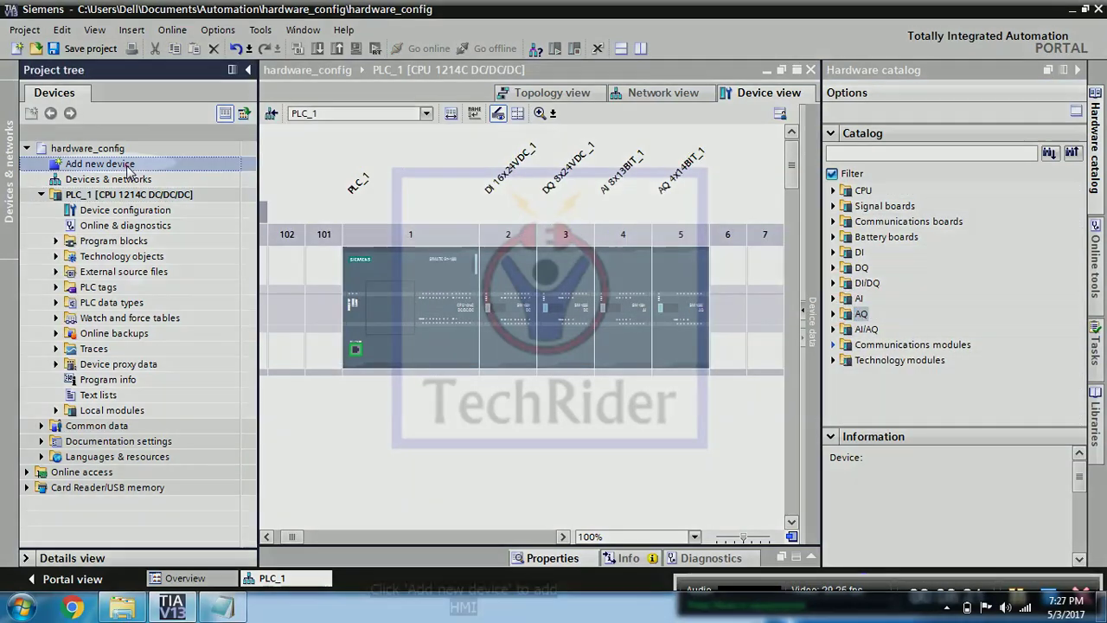
- Start adding a new device, checking the KTP600 model name in the Notepad spec
{"action": "double_click", "coordinate": [127, 167]}
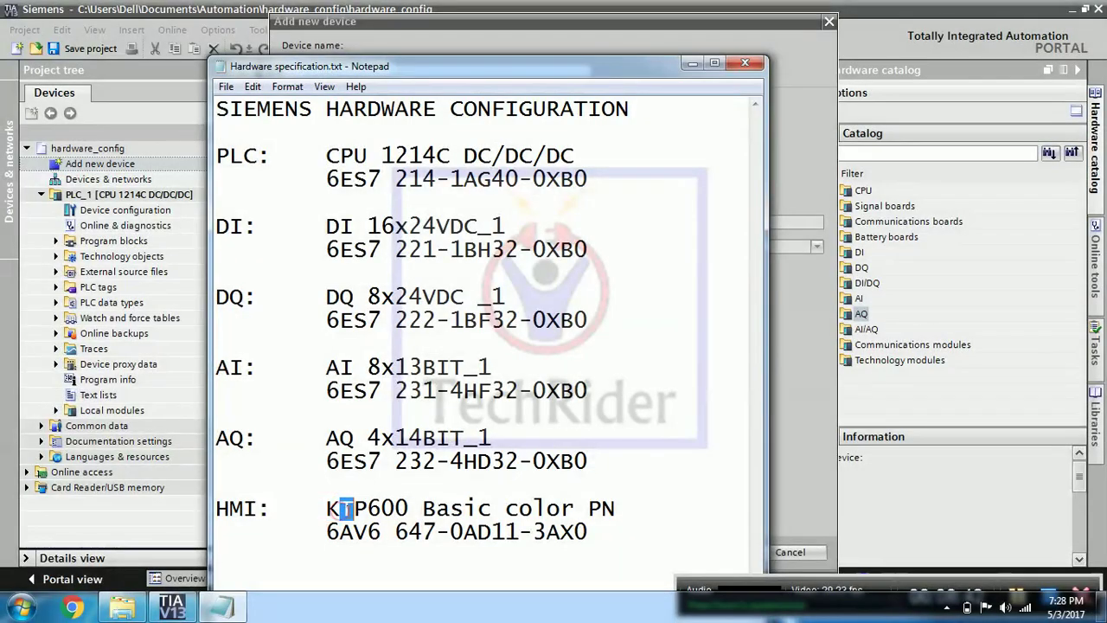
{"action": "left_click", "coordinate": [355, 511]}
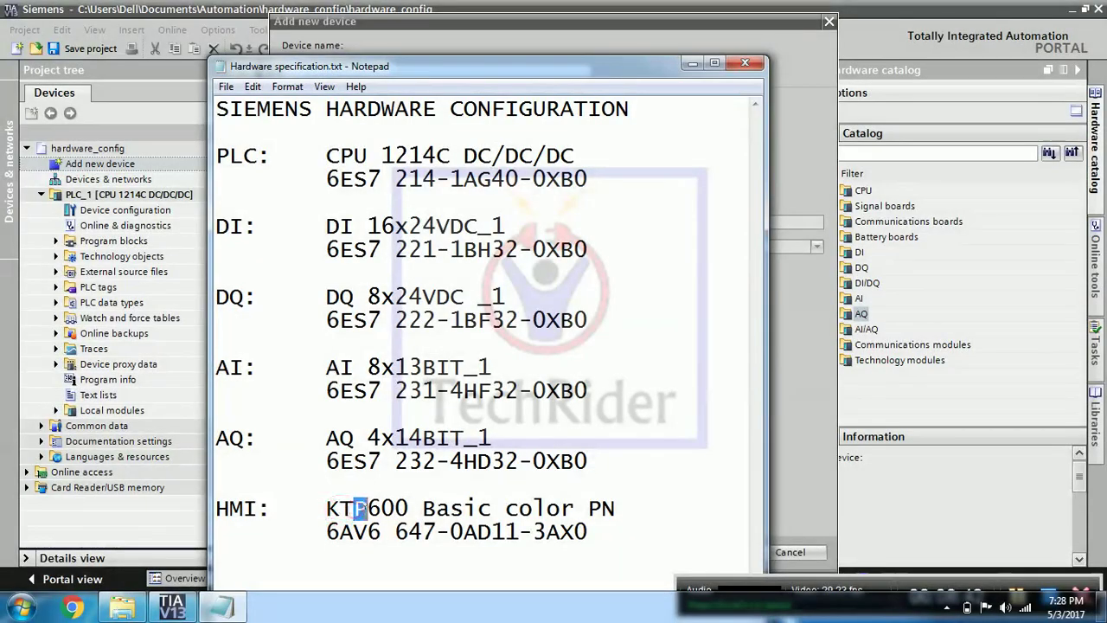
{"action": "key", "text": "Right"}
{"action": "key", "text": "shift+Right"}
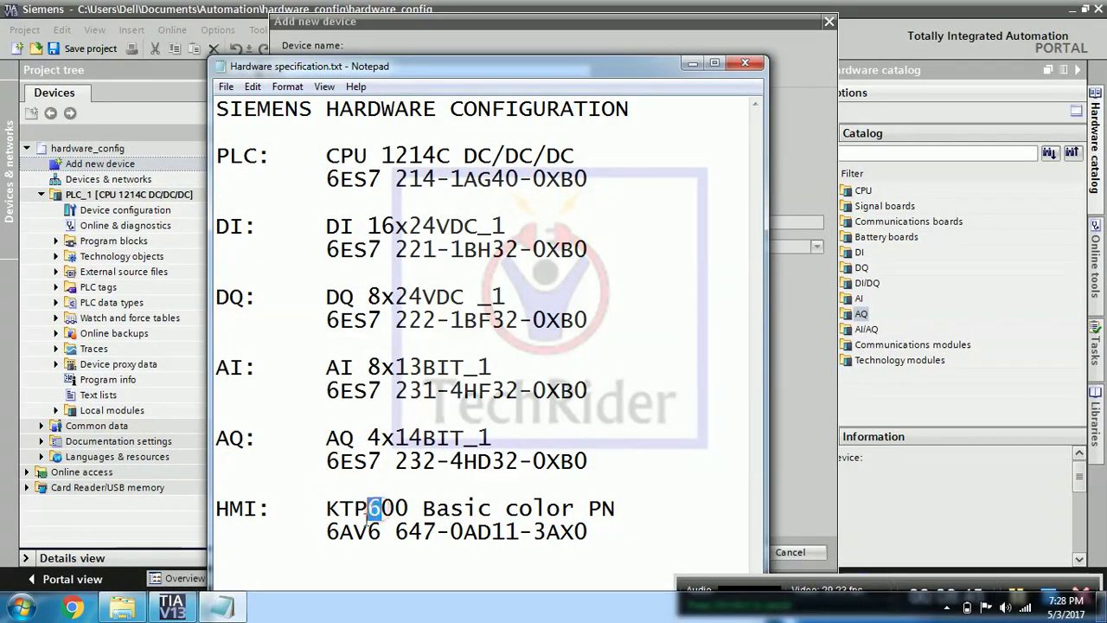
{"action": "key", "text": "alt+Tab"}
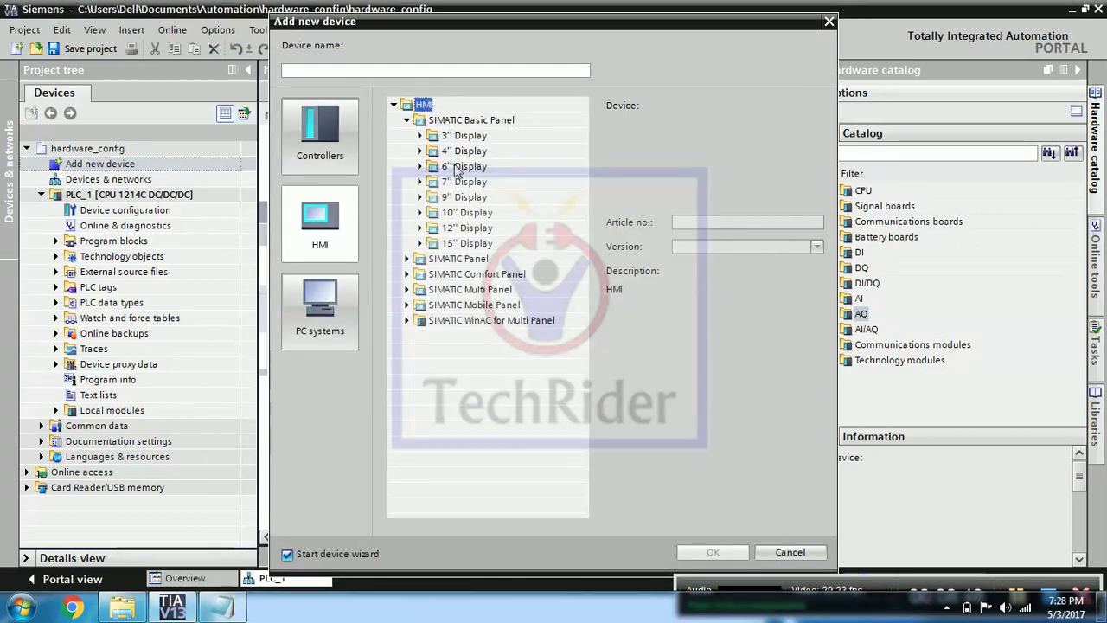
- Expand 6" Display > KTP600 Basic and compare the mono PN and color DP articles
{"action": "double_click", "coordinate": [456, 166]}
{"action": "left_click", "coordinate": [460, 184]}
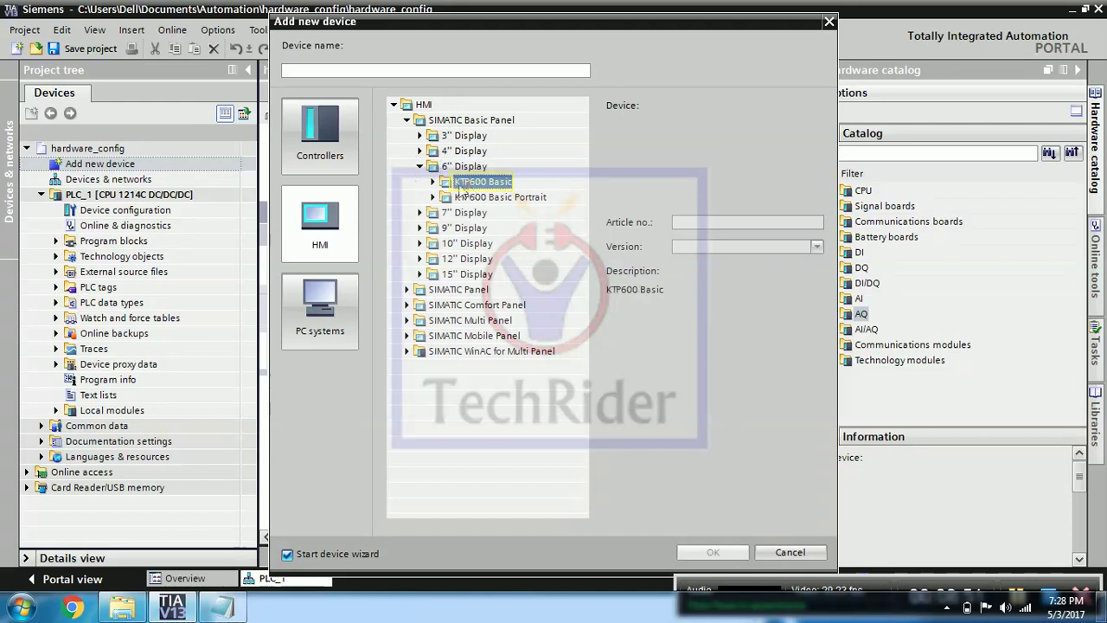
{"action": "left_click", "coordinate": [433, 183]}
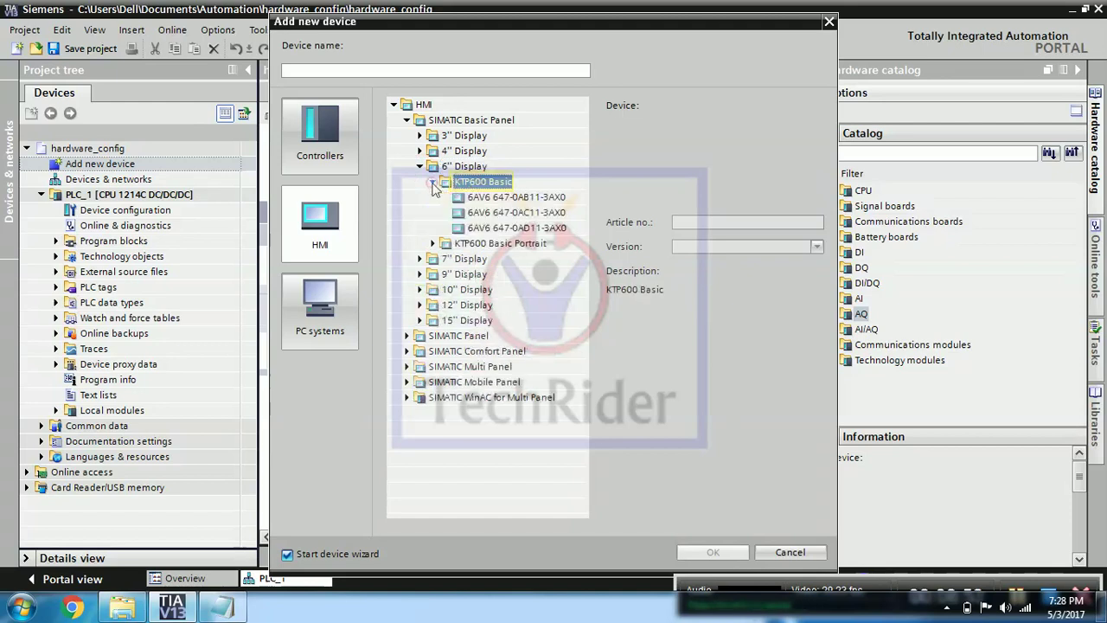
{"action": "left_click", "coordinate": [492, 198]}
{"action": "left_click_drag", "start_coordinate": [690, 313], "coordinate": [639, 316]}
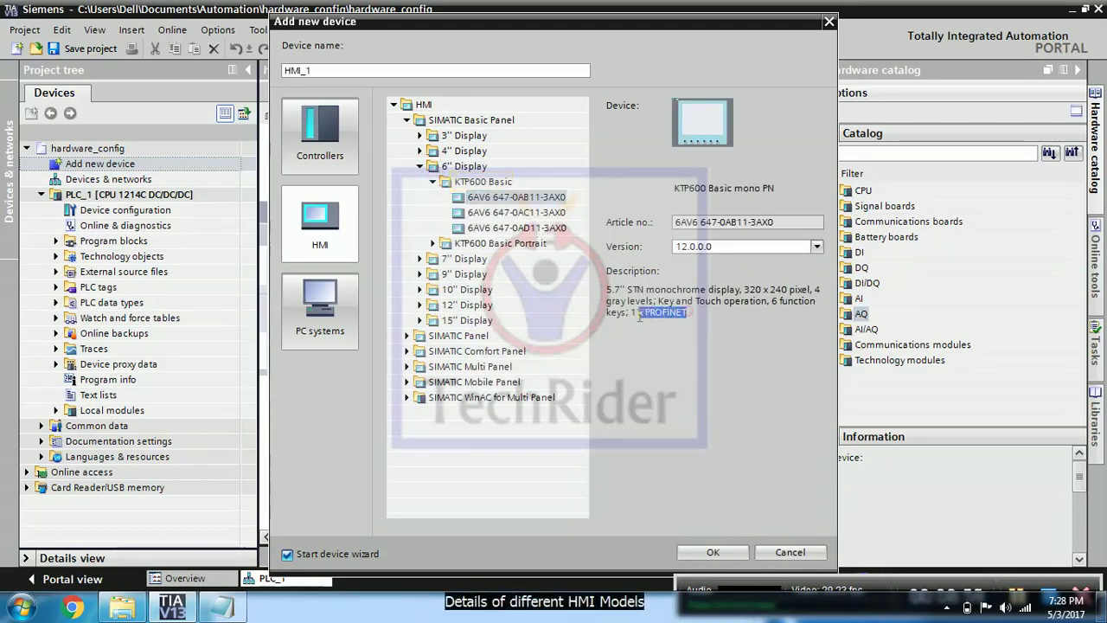
{"action": "left_click", "coordinate": [516, 197]}
{"action": "left_click", "coordinate": [516, 212]}
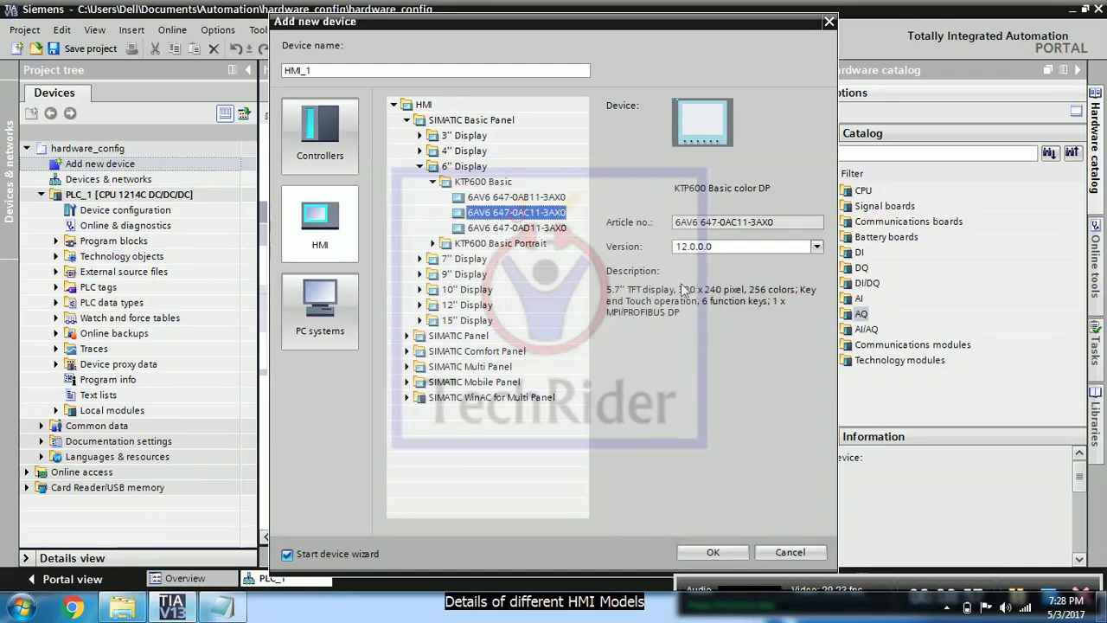
{"action": "left_click_drag", "start_coordinate": [697, 319], "coordinate": [643, 317]}
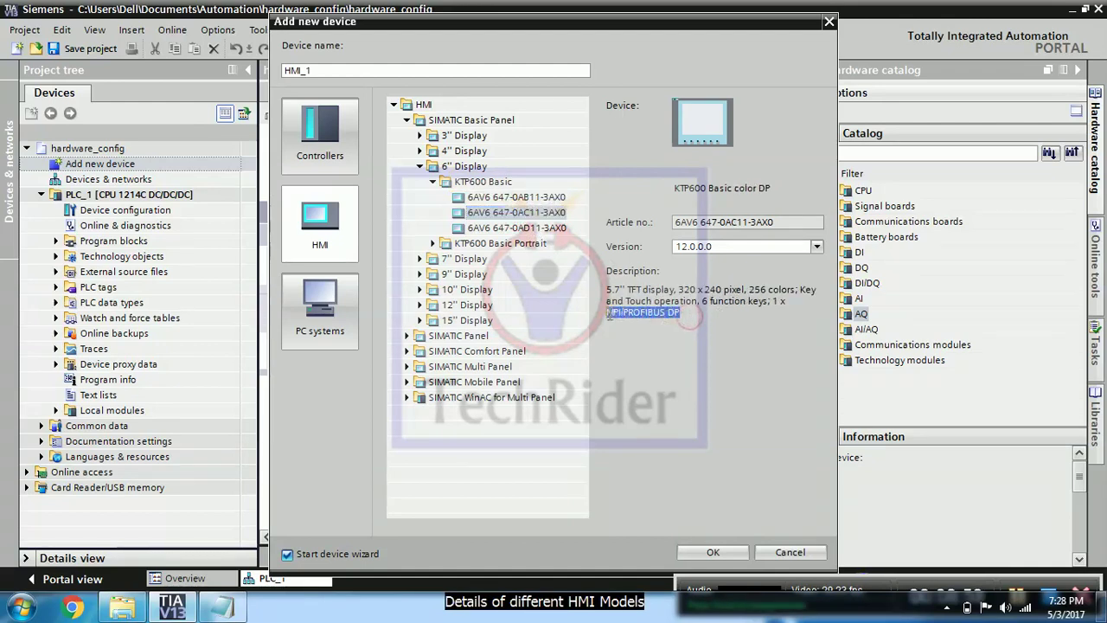
{"action": "left_click", "coordinate": [516, 212]}
- Select color PN article 6AV6 647-0AD11-3AX0, 256 colors, keeping version 12.0.0.0
{"action": "left_click", "coordinate": [517, 228]}
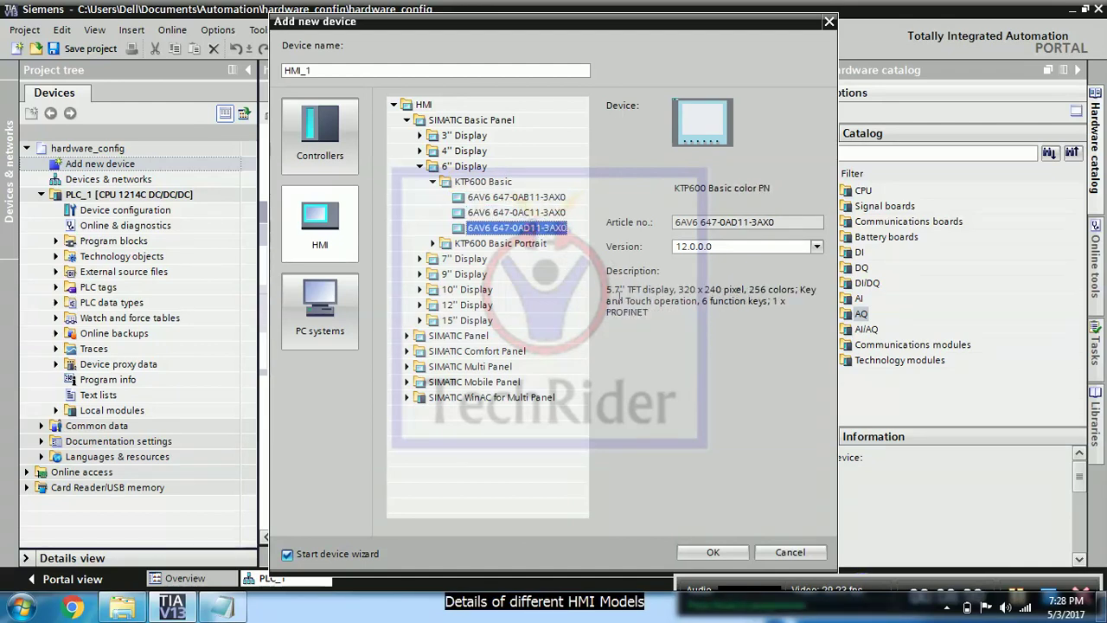
{"action": "left_click", "coordinate": [647, 314]}
{"action": "left_click_drag", "start_coordinate": [613, 315], "coordinate": [609, 318]}
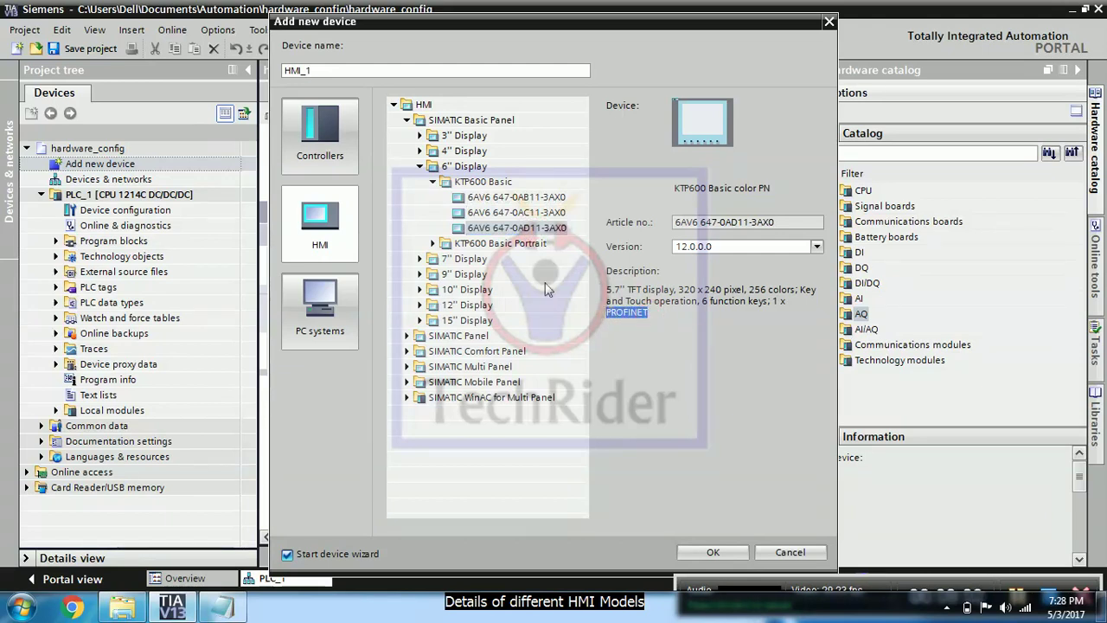
{"action": "left_click", "coordinate": [509, 202]}
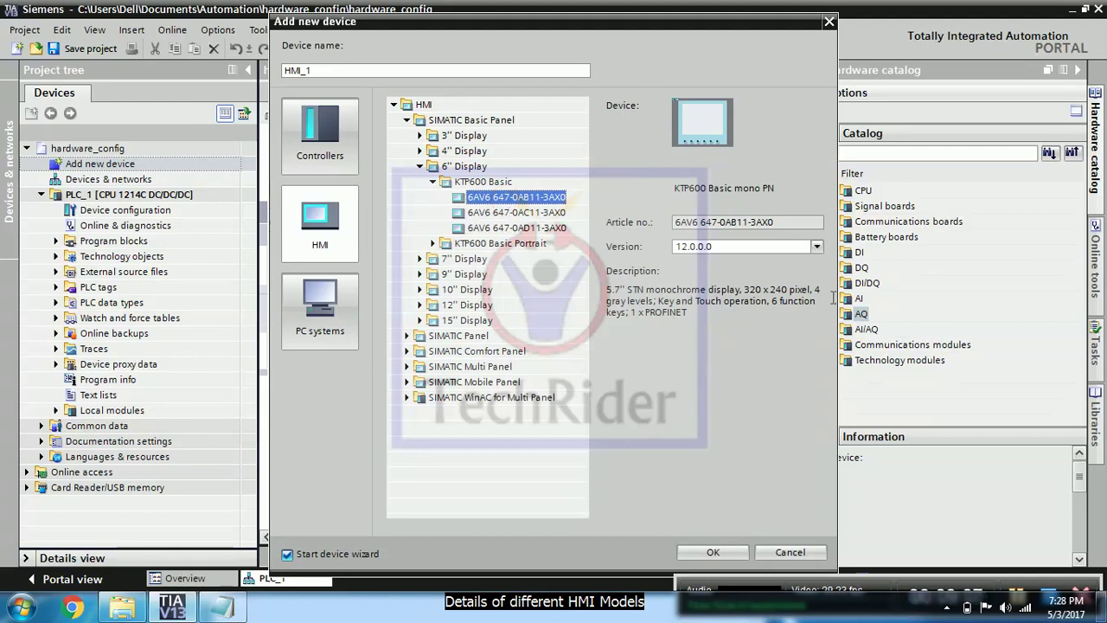
{"action": "left_click_drag", "start_coordinate": [823, 291], "coordinate": [813, 291]}
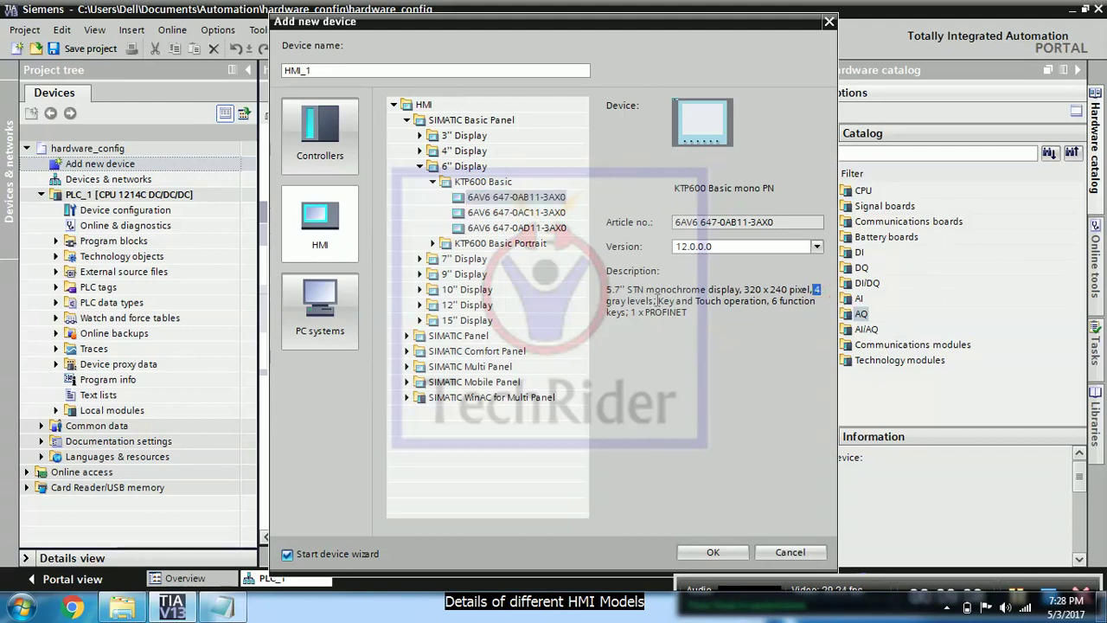
{"action": "left_click_drag", "start_coordinate": [625, 301], "coordinate": [607, 301]}
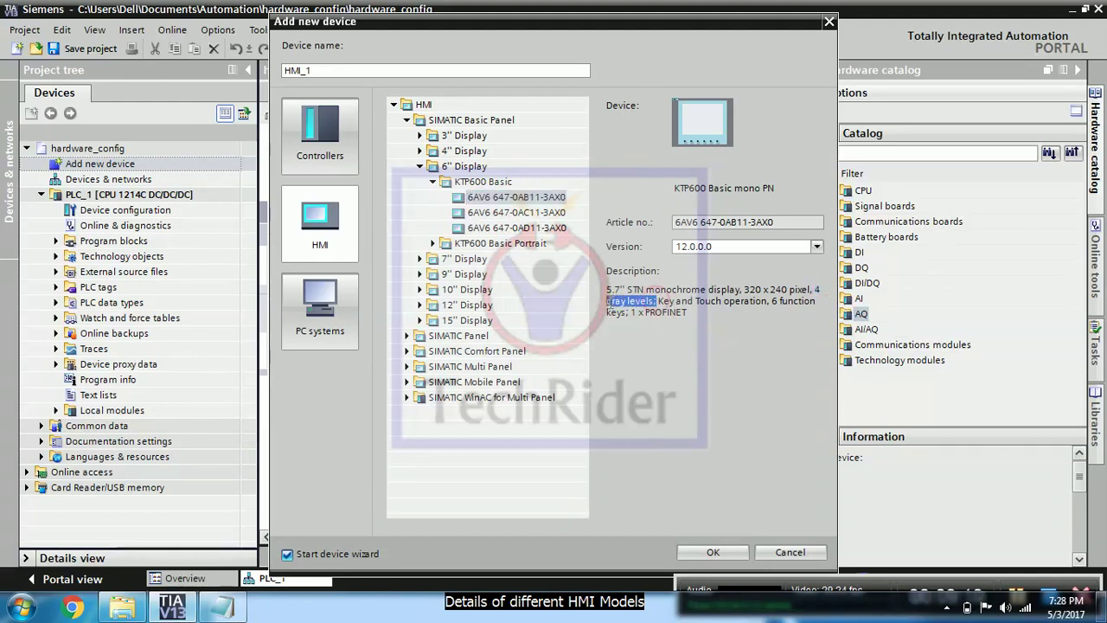
{"action": "left_click", "coordinate": [537, 228]}
{"action": "left_click", "coordinate": [794, 289]}
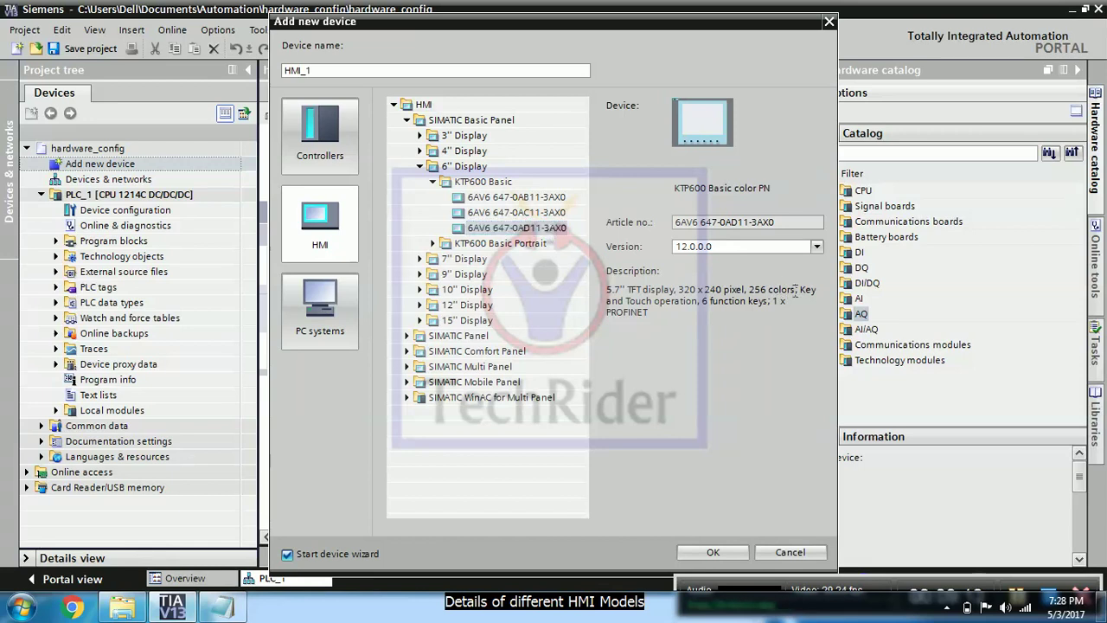
{"action": "left_click", "coordinate": [817, 247]}
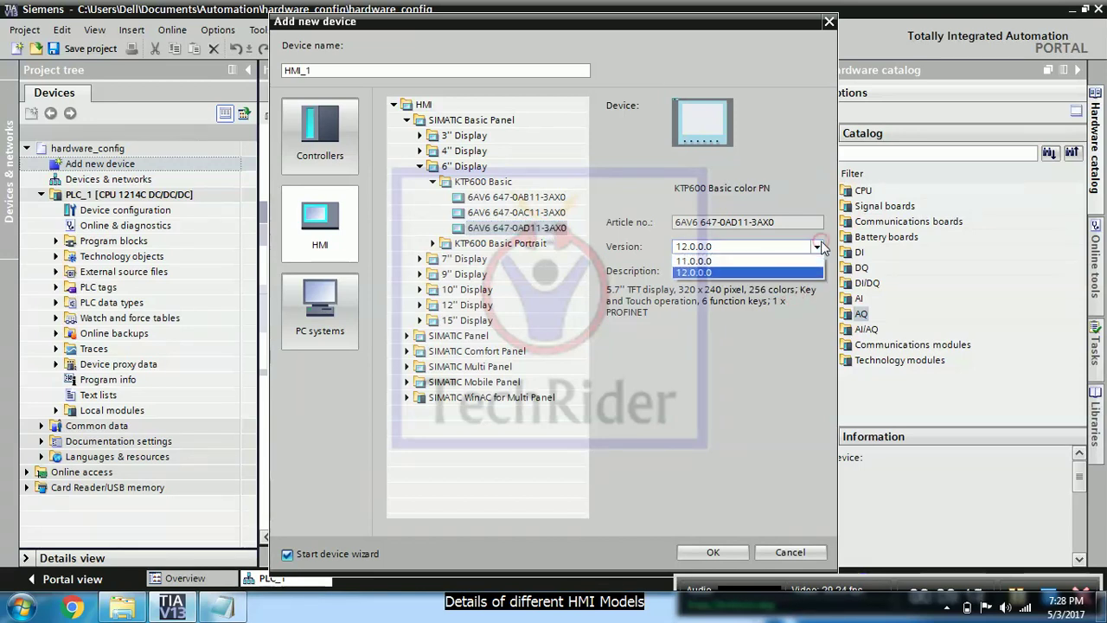
{"action": "left_click", "coordinate": [756, 251]}
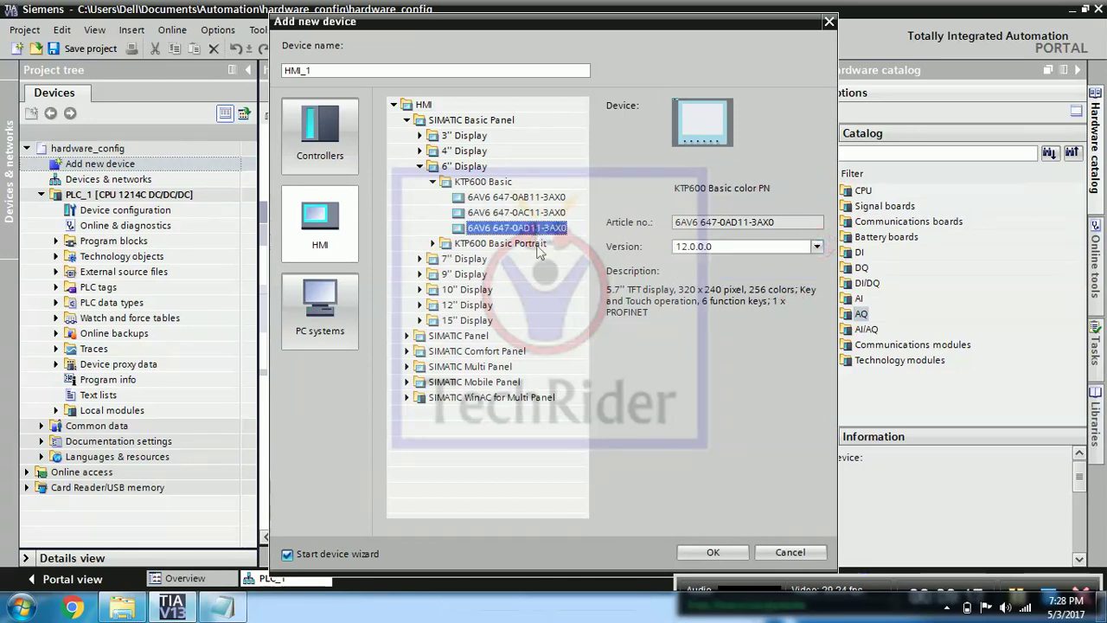
- Match the notes' KTP600 article number 0AD11 against the catalog and confirm the panel
{"action": "key", "text": "alt+Tab"}
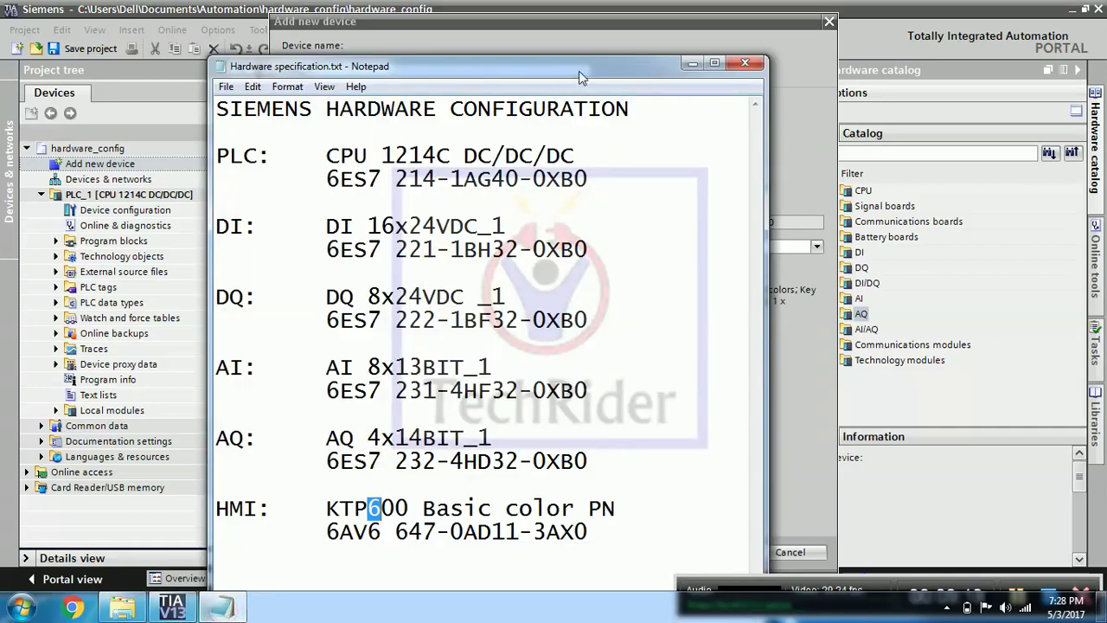
{"action": "left_click_drag", "start_coordinate": [580, 76], "coordinate": [214, 20]}
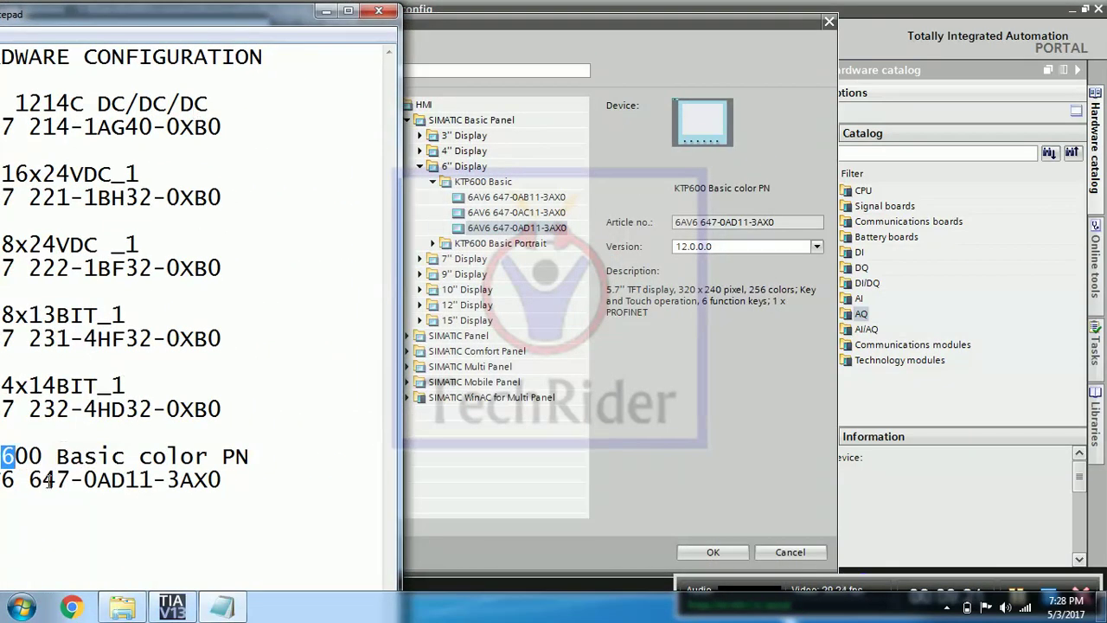
{"action": "left_click_drag", "start_coordinate": [259, 8], "coordinate": [291, 17]}
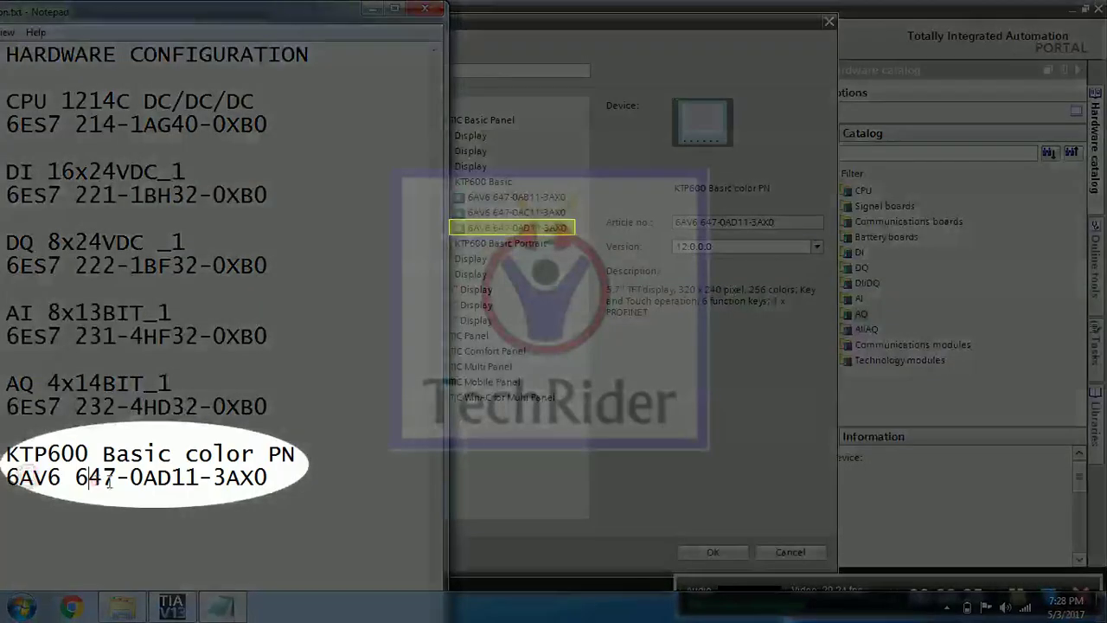
{"action": "left_click", "coordinate": [144, 478]}
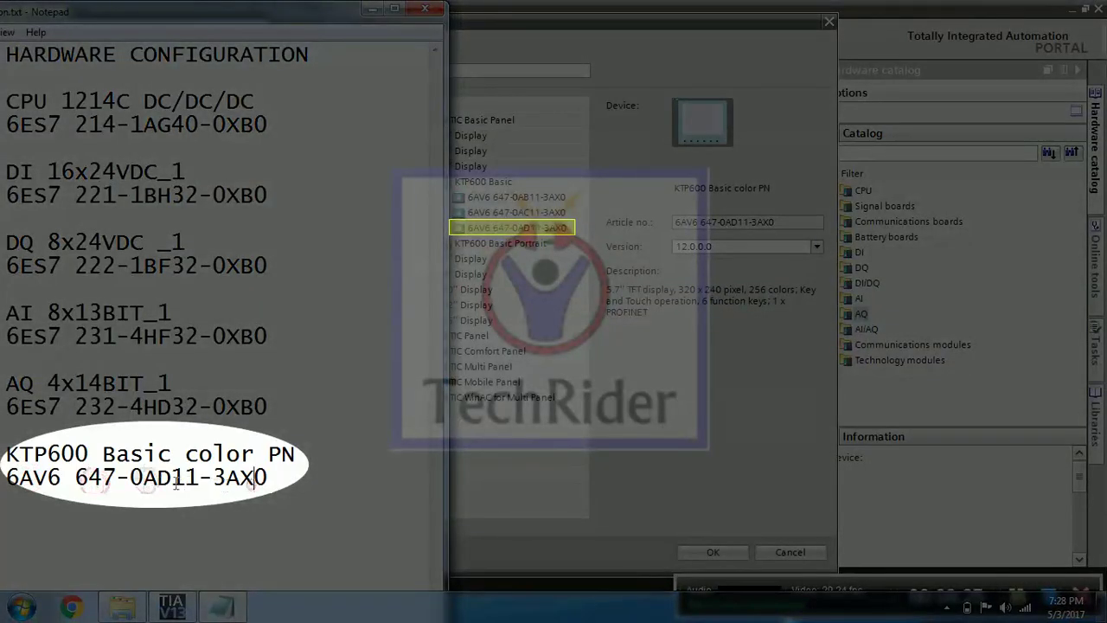
{"action": "left_click_drag", "start_coordinate": [131, 478], "coordinate": [199, 478]}
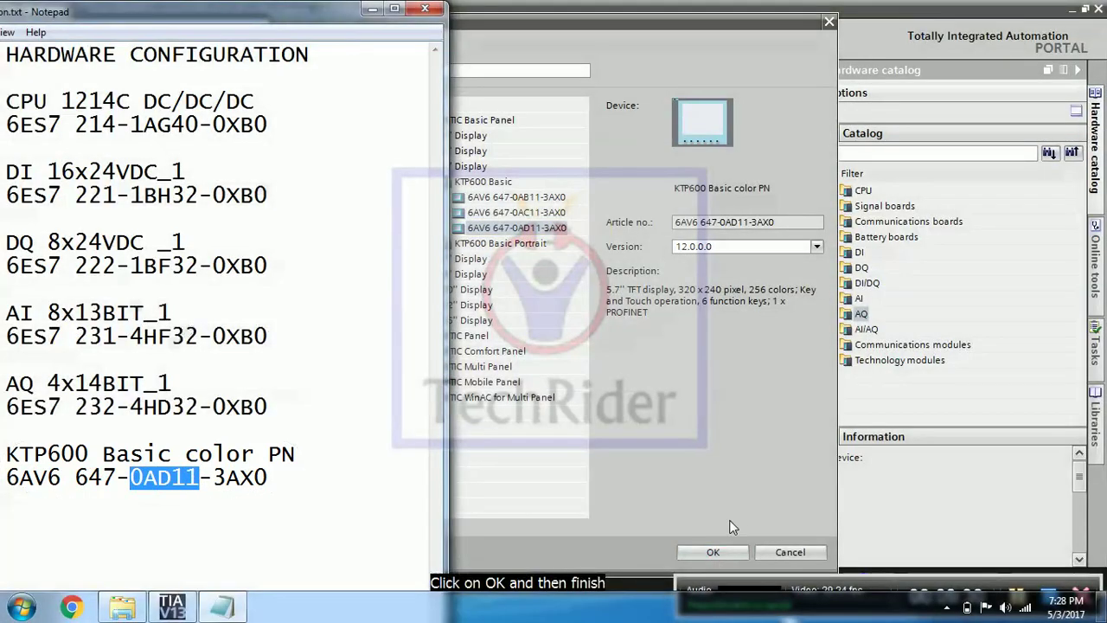
{"action": "left_click", "coordinate": [729, 520]}
- Add the KTP600 Basic color PN as HMI_1, finishing the HMI Device Wizard with defaults
{"action": "left_click", "coordinate": [718, 550]}
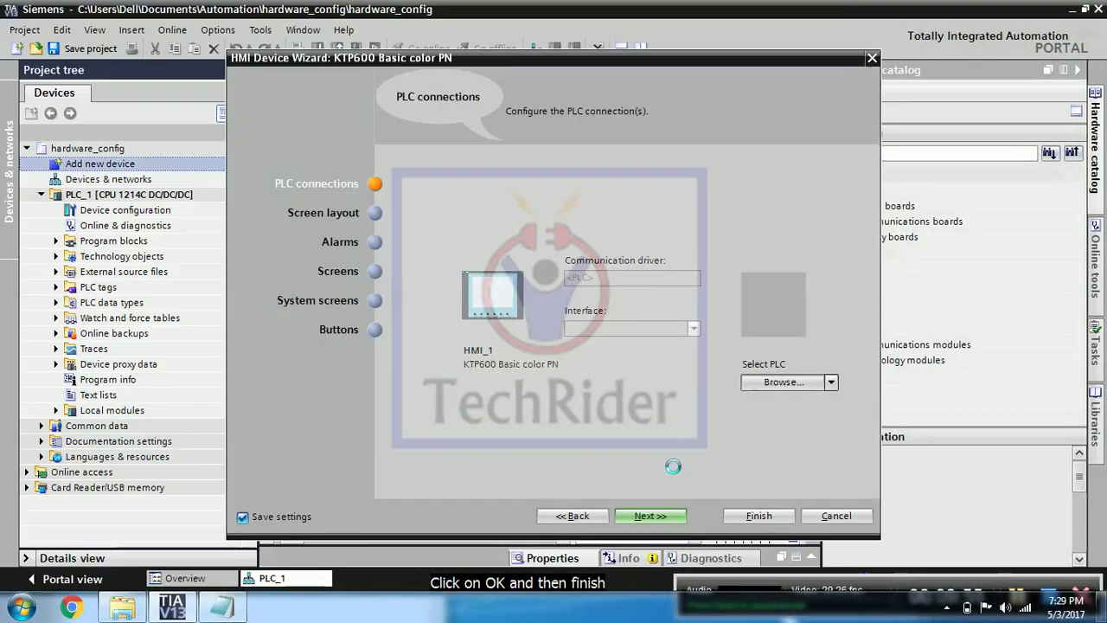
{"action": "left_click", "coordinate": [759, 515]}
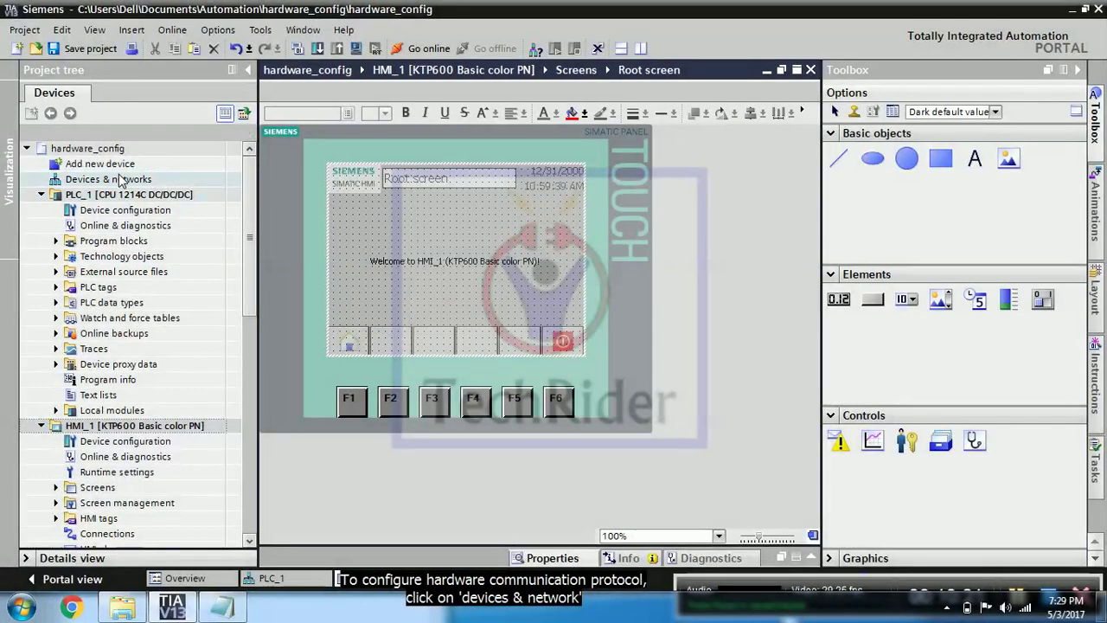
- In Devices & networks, link PLC_1's PROFINET port to HMI_1's, creating subnet PN/IE_1
{"action": "left_click", "coordinate": [121, 179]}
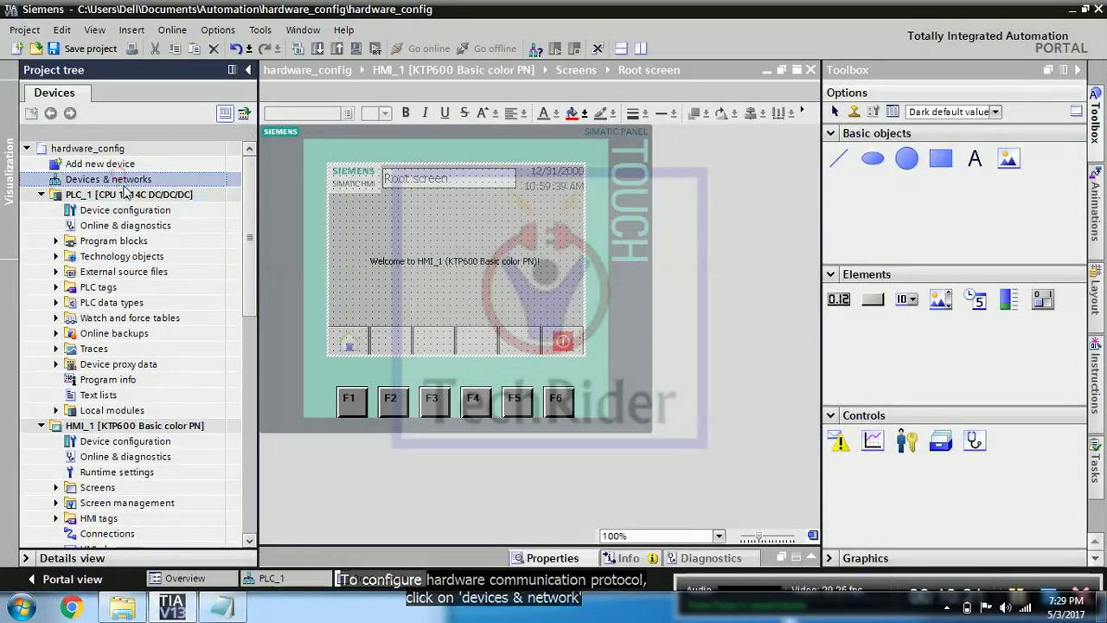
{"action": "double_click", "coordinate": [129, 180]}
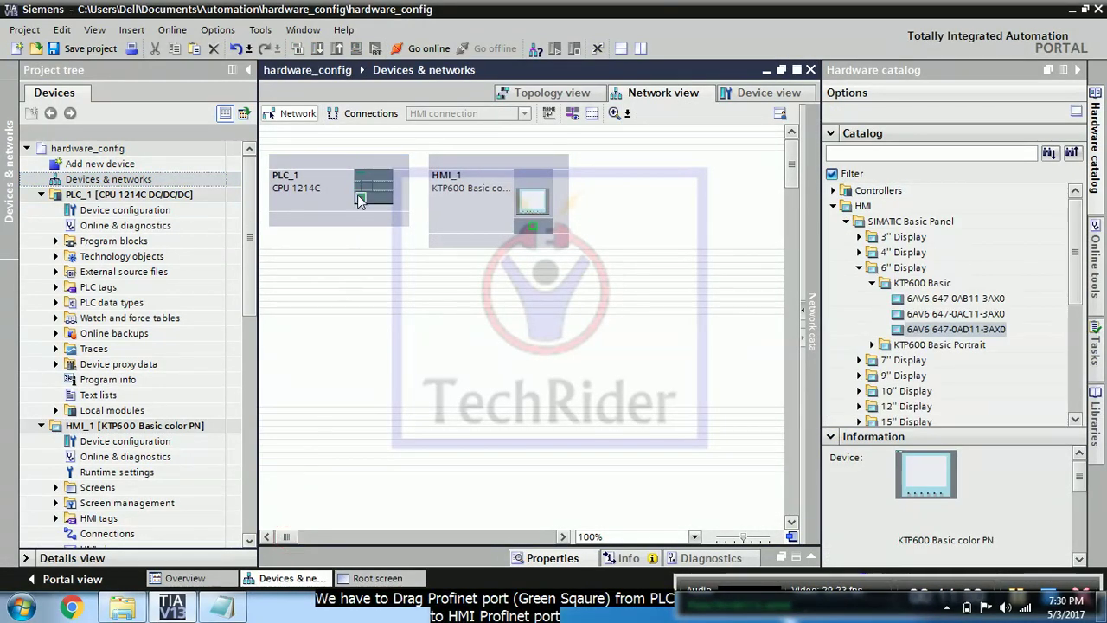
{"action": "mouse_move", "coordinate": [361, 199]}
{"action": "left_mouse_down"}
{"action": "mouse_move", "coordinate": [531, 226]}
{"action": "mouse_move", "coordinate": [381, 215]}
{"action": "mouse_move", "coordinate": [385, 251]}
{"action": "left_mouse_up"}
{"action": "left_click_drag", "start_coordinate": [403, 295], "coordinate": [535, 231]}
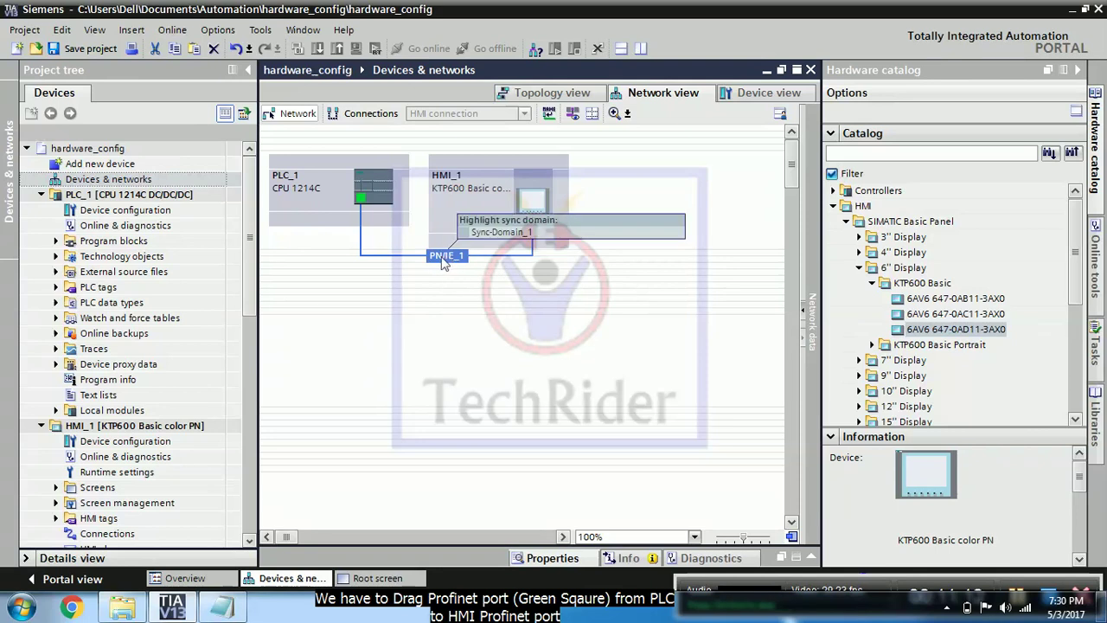
{"action": "left_click", "coordinate": [328, 200]}
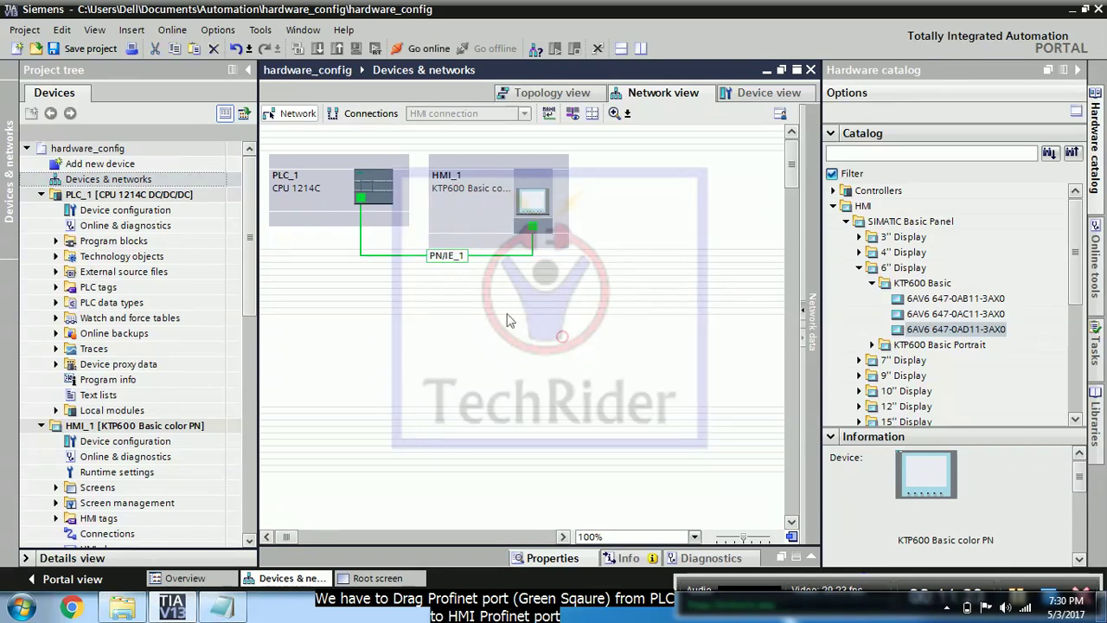
{"action": "double_click", "coordinate": [369, 183]}
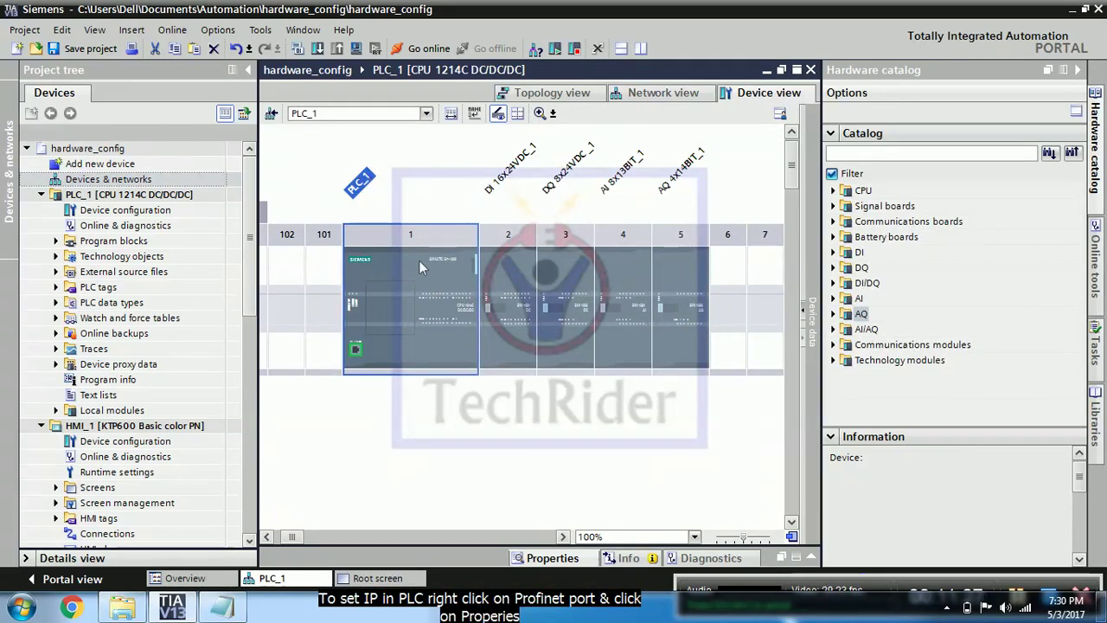
- Show PLC_1's PROFINET Ethernet addresses, keeping IP 192.168.0.1 / 255.255.255.0 set in the project
{"action": "right_click", "coordinate": [355, 353]}
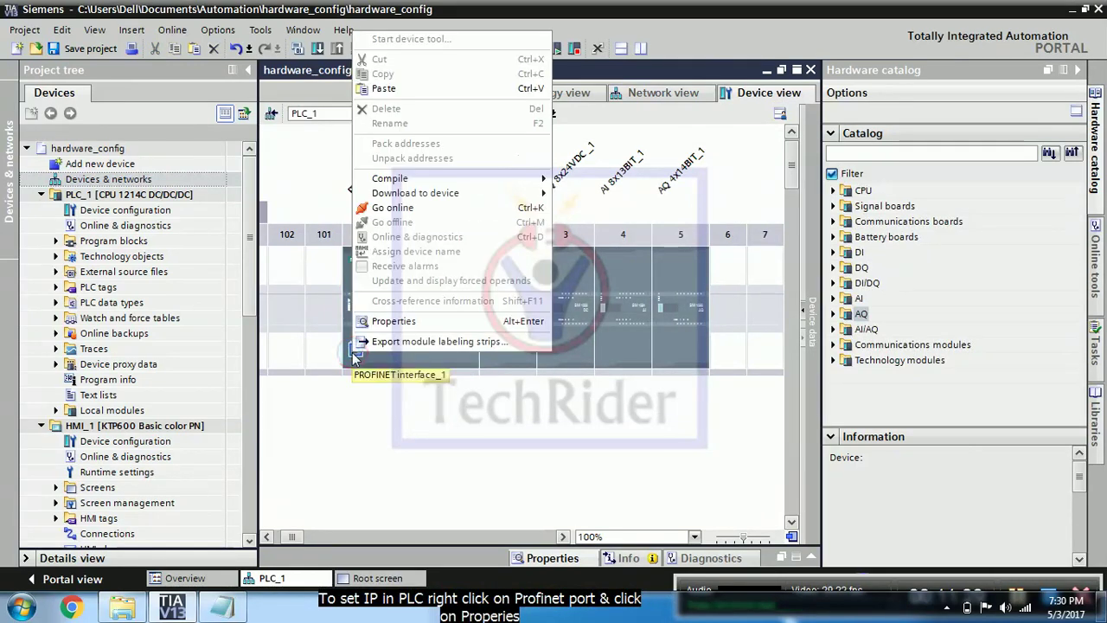
{"action": "left_click", "coordinate": [394, 321]}
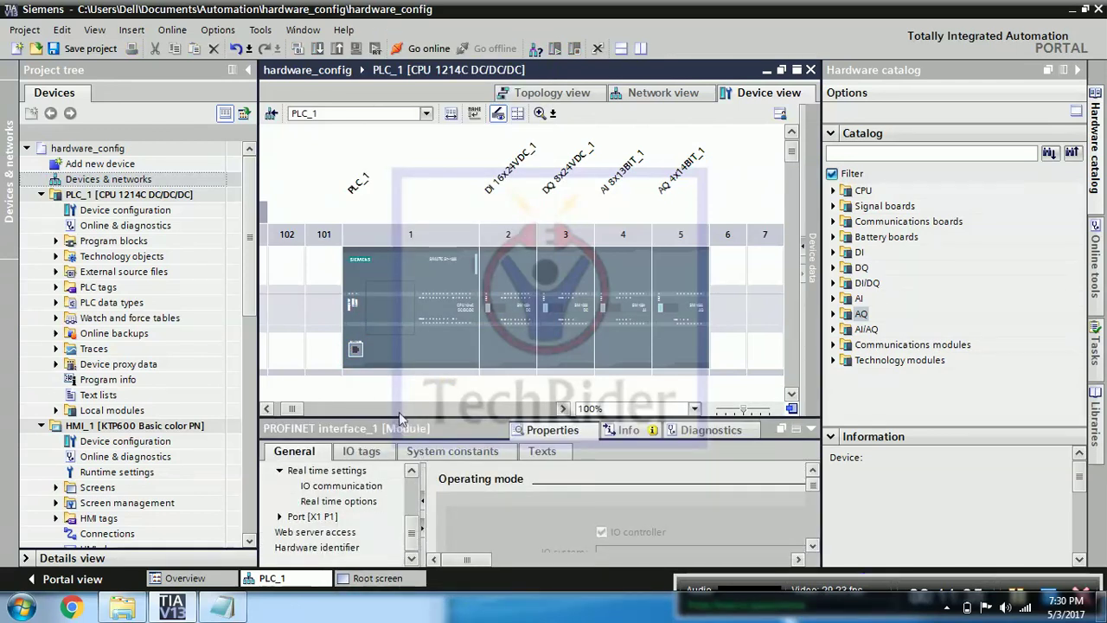
{"action": "left_click_drag", "start_coordinate": [398, 418], "coordinate": [398, 303]}
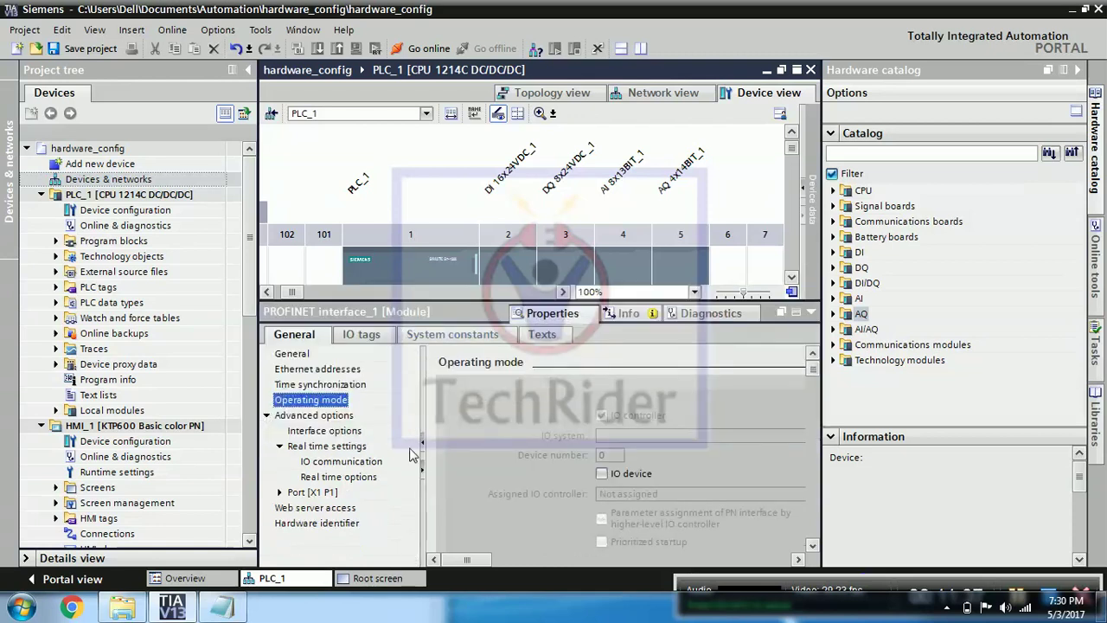
{"action": "left_click", "coordinate": [346, 369]}
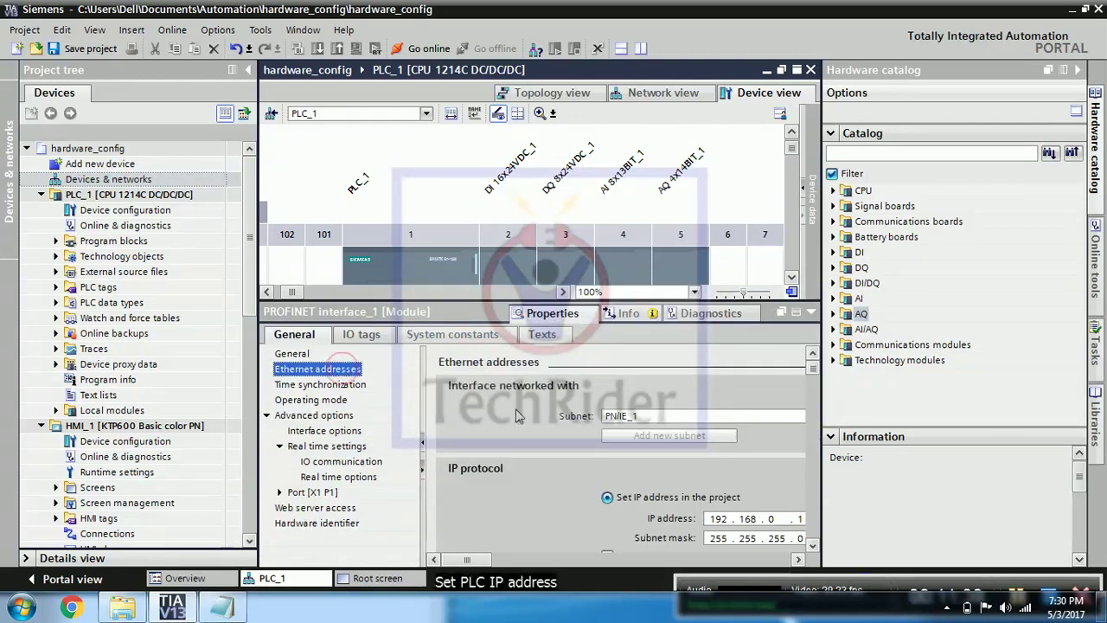
{"action": "left_click_drag", "start_coordinate": [822, 475], "coordinate": [890, 475]}
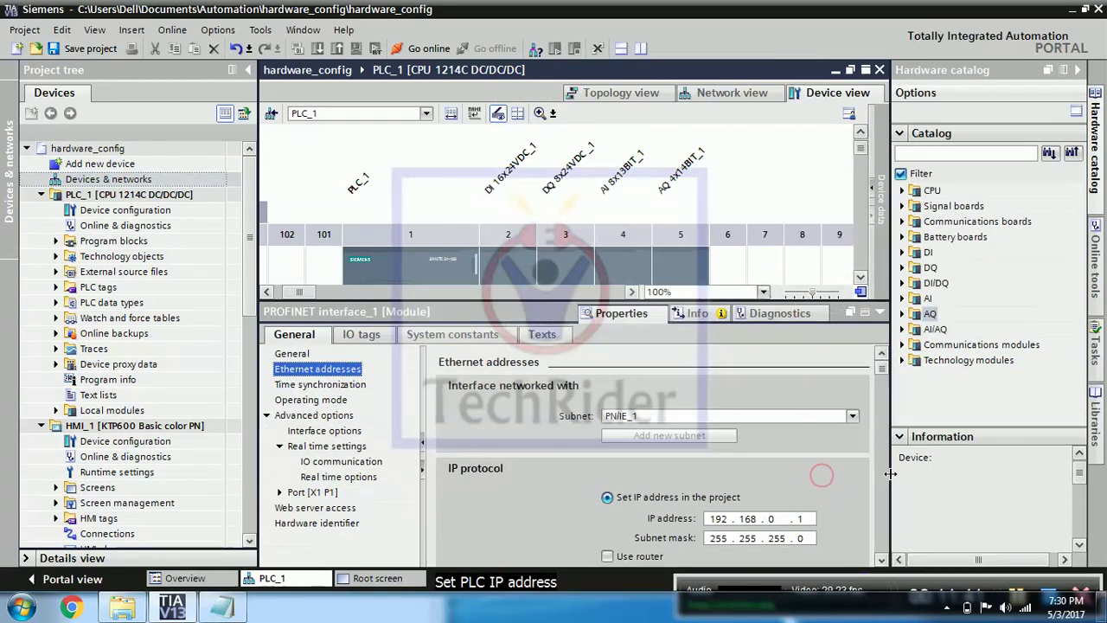
{"action": "left_click", "coordinate": [822, 510]}
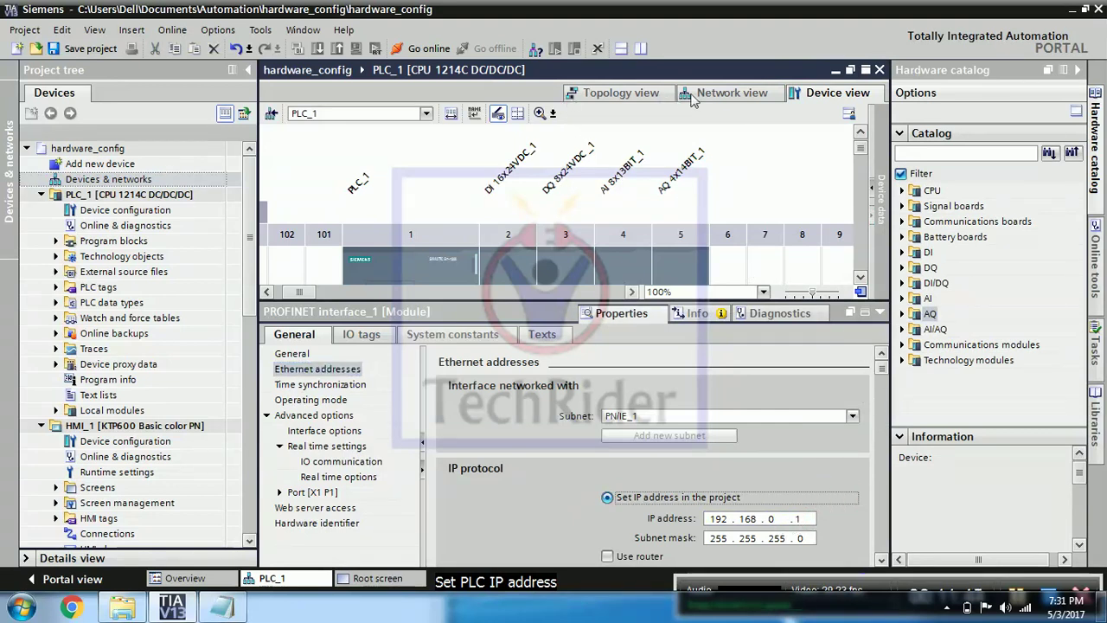
{"action": "left_click", "coordinate": [423, 115]}
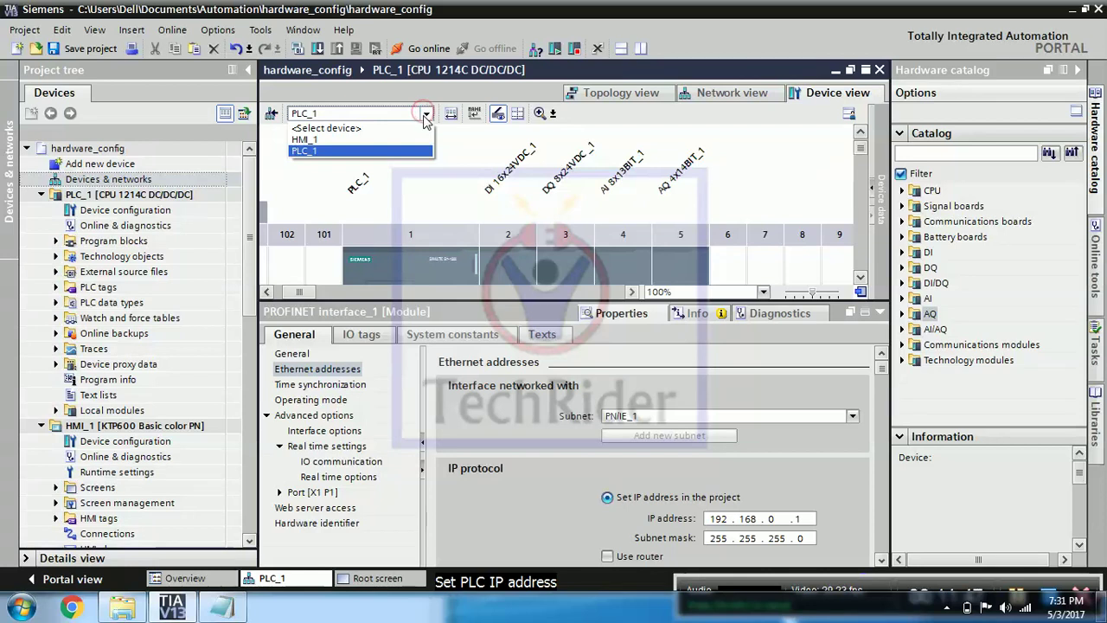
- Switch to HMI_1 and set its PROFINET IP address to 192.168.0.2, mask 255.255.255.0
{"action": "left_click", "coordinate": [392, 139]}
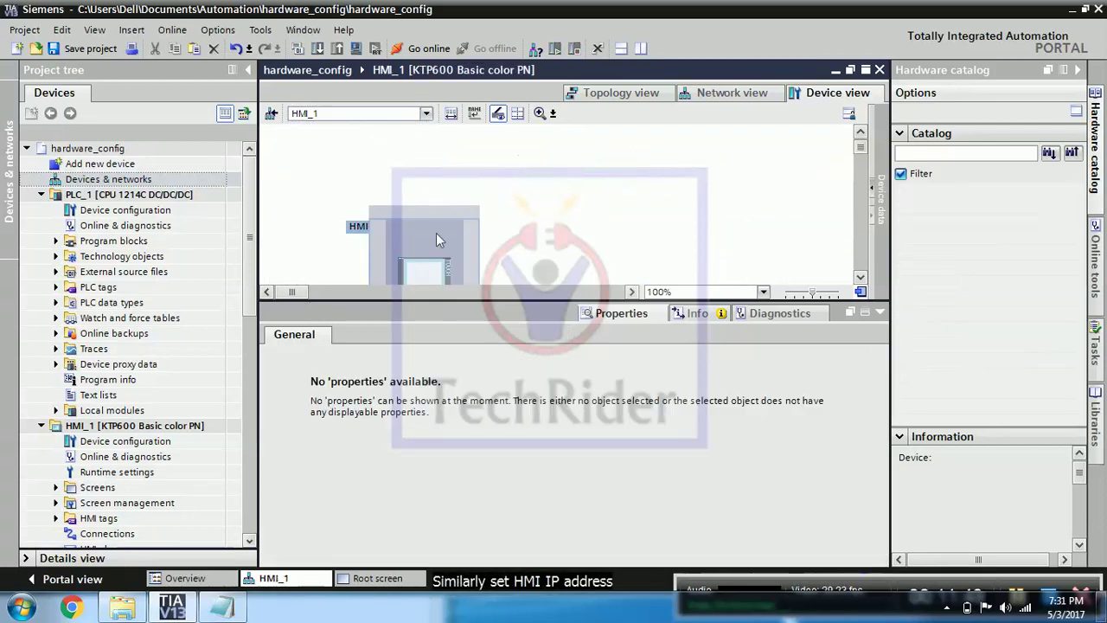
{"action": "left_click", "coordinate": [428, 276]}
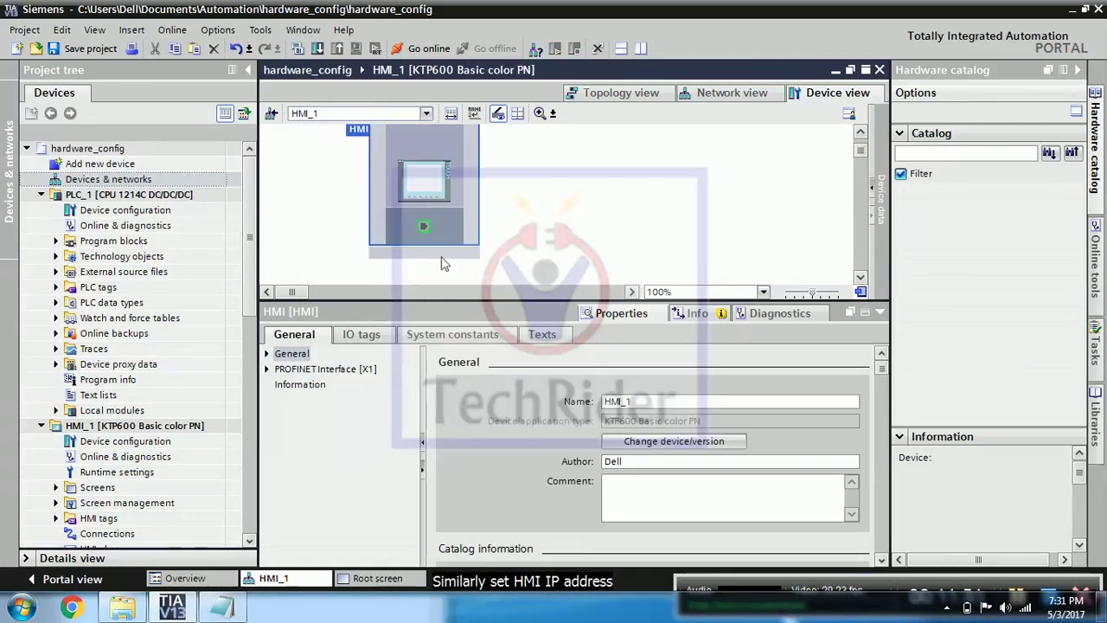
{"action": "left_click", "coordinate": [423, 228]}
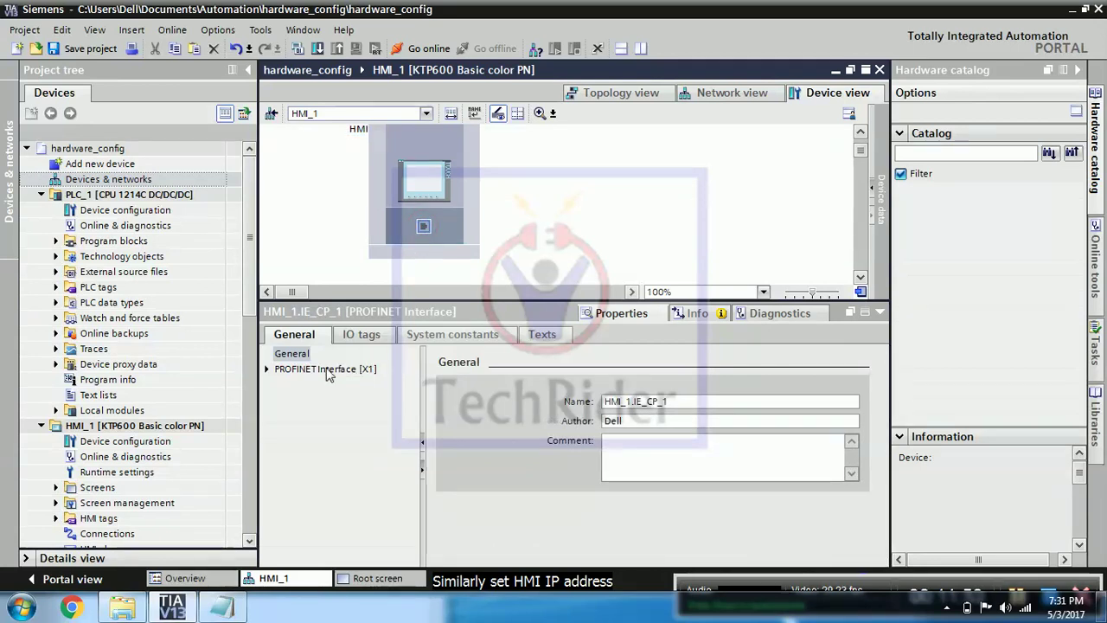
{"action": "left_click", "coordinate": [269, 370]}
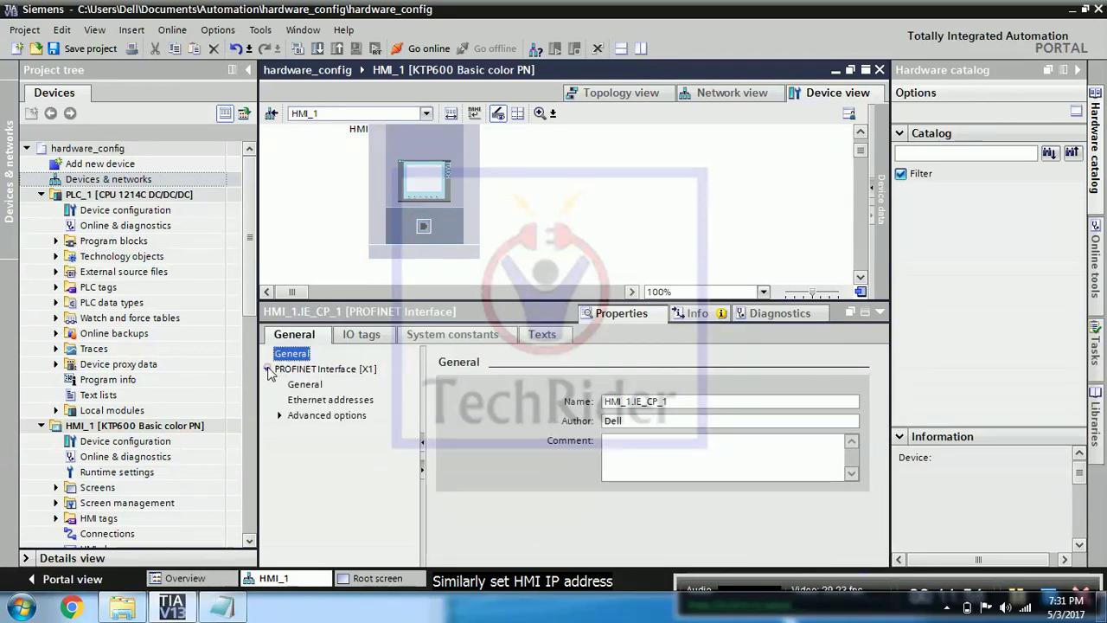
{"action": "left_click", "coordinate": [308, 401]}
{"action": "left_click", "coordinate": [801, 519]}
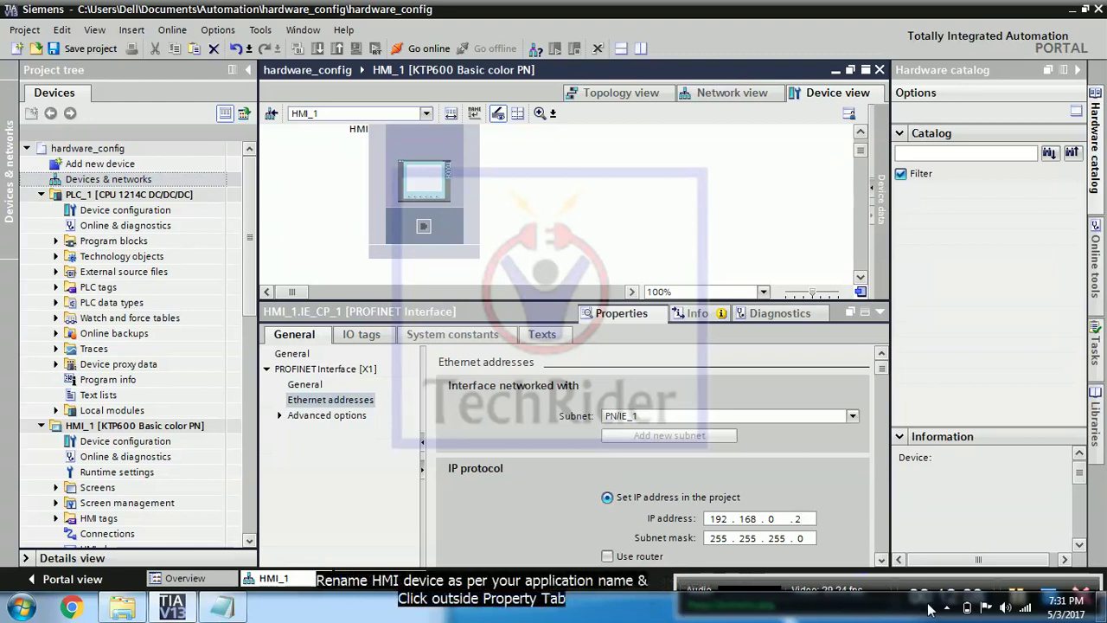
- Select PLC_1 in the project tree, starting and then abandoning a rename
{"action": "left_click", "coordinate": [143, 198]}
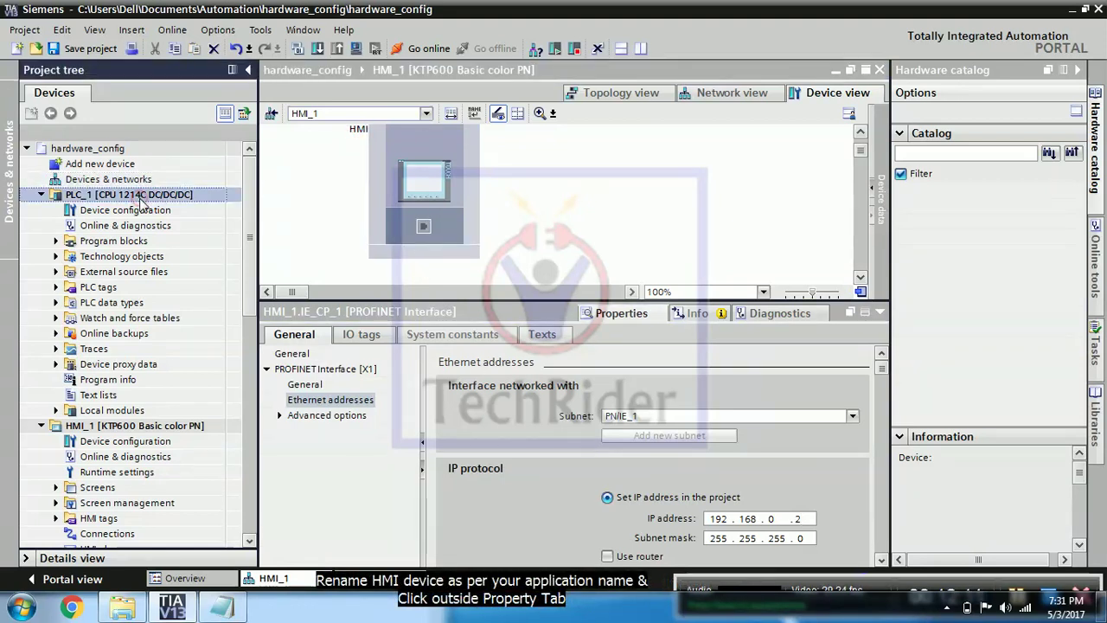
{"action": "left_click", "coordinate": [142, 197]}
{"action": "right_click", "coordinate": [143, 197]}
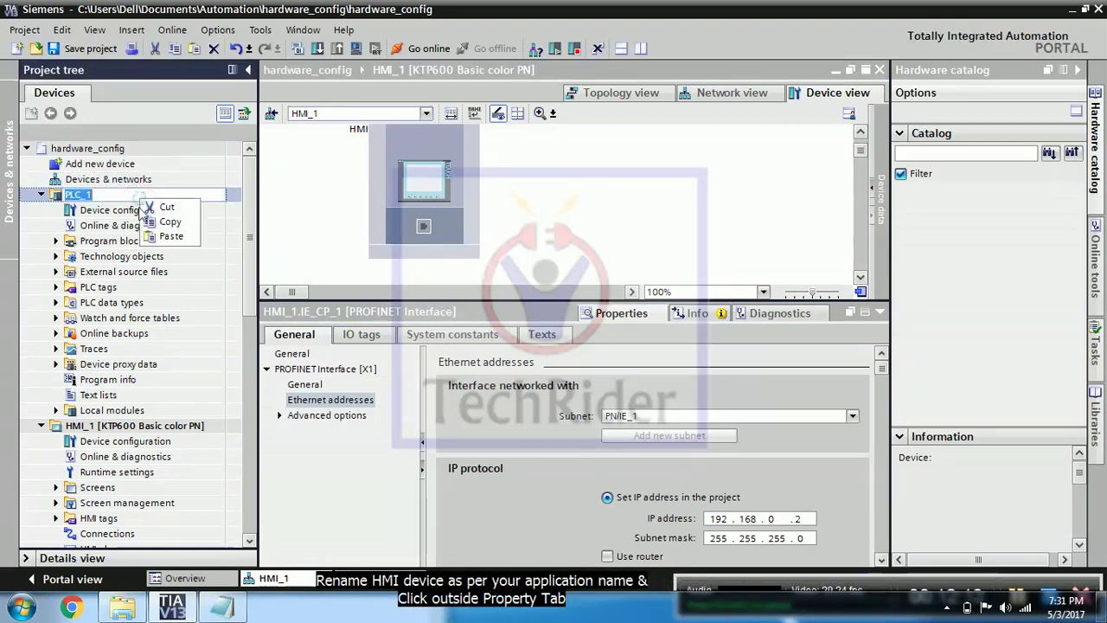
{"action": "left_click", "coordinate": [113, 242]}
{"action": "left_click", "coordinate": [125, 196]}
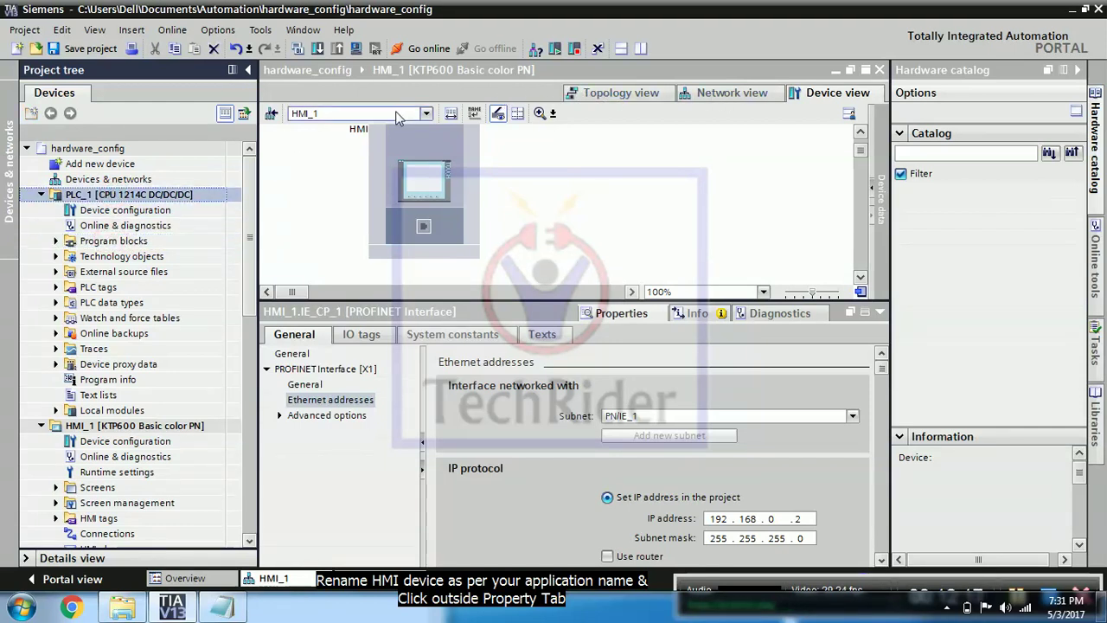
- Rename the HMI_1 device to hmi_application in its General properties
{"action": "left_click", "coordinate": [524, 182]}
{"action": "scroll", "coordinate": [421, 202], "scroll_direction": "up", "scroll_amount": 2}
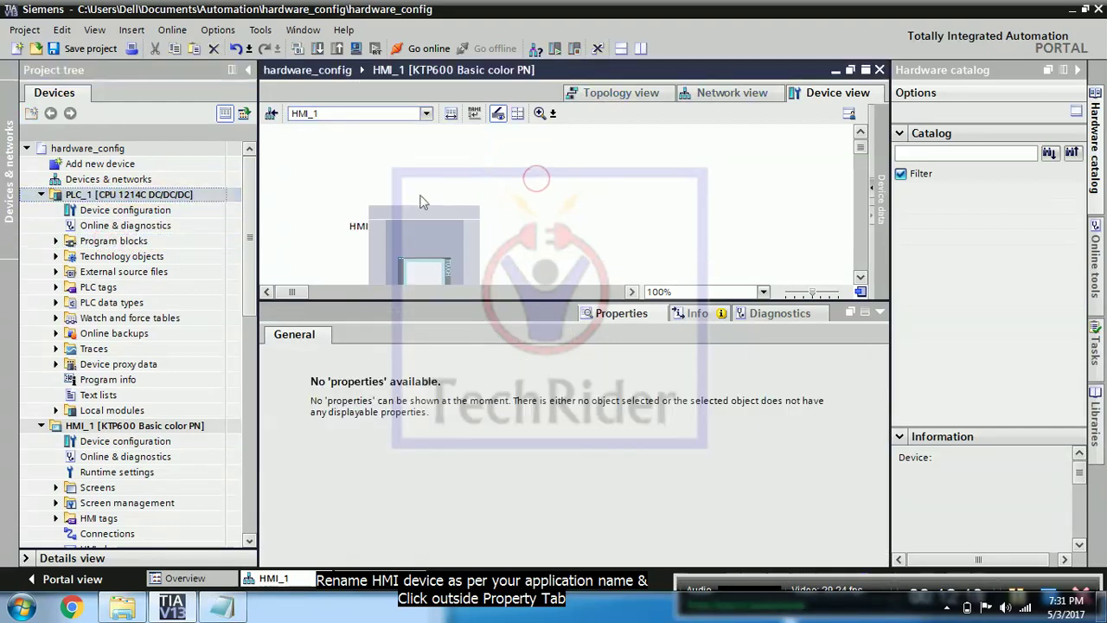
{"action": "left_click", "coordinate": [358, 227]}
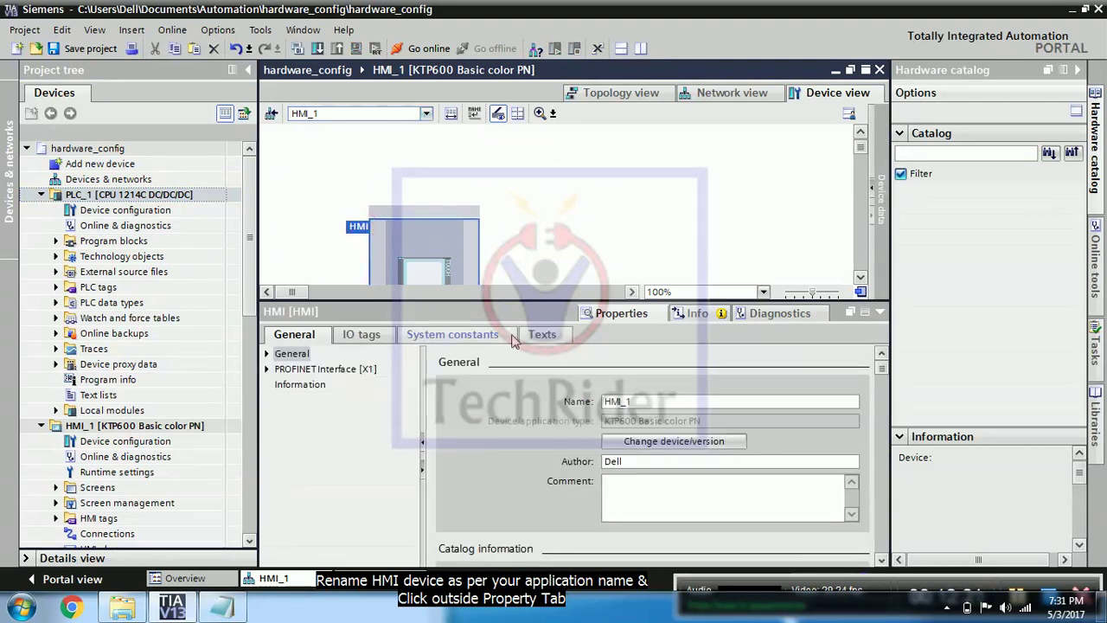
{"action": "double_click", "coordinate": [618, 402]}
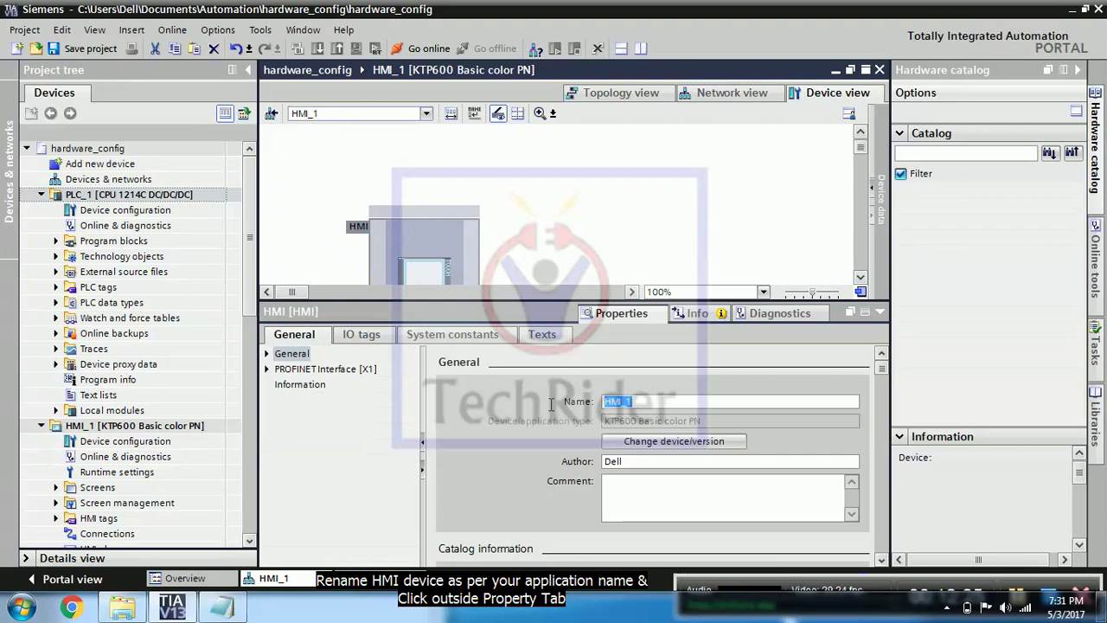
{"action": "type", "text": "hmi"}
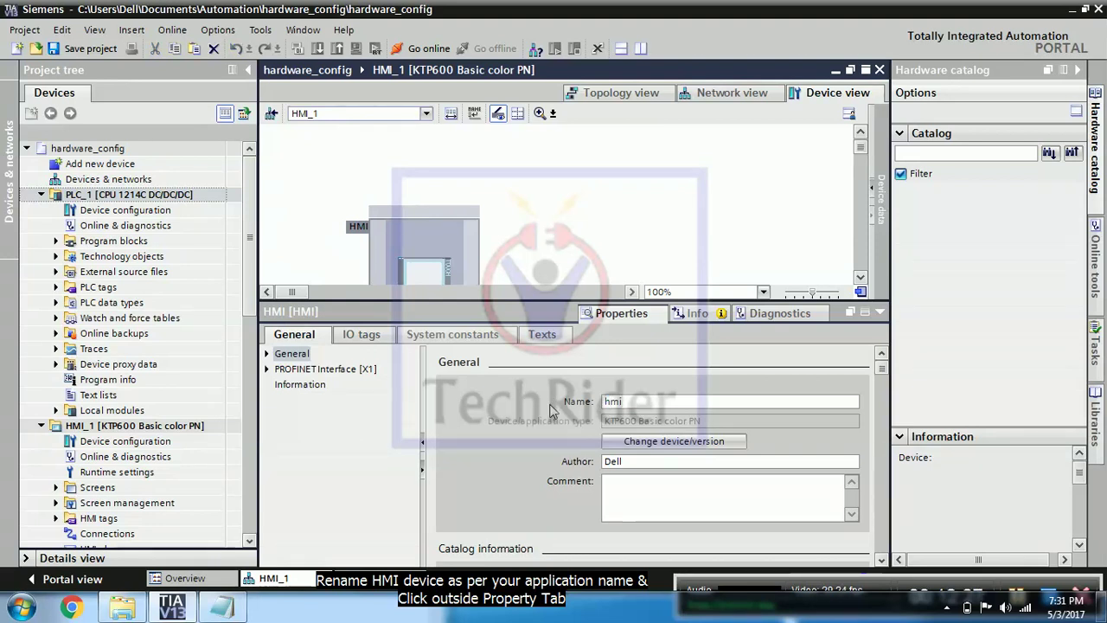
{"action": "type", "text": "_app"}
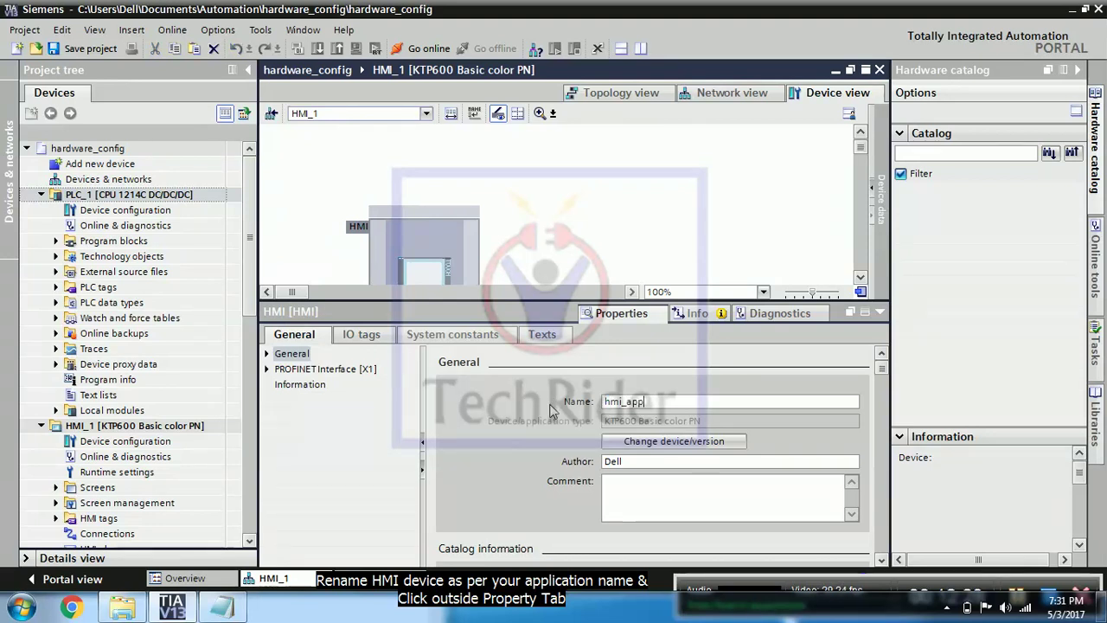
{"action": "type", "text": "lica"}
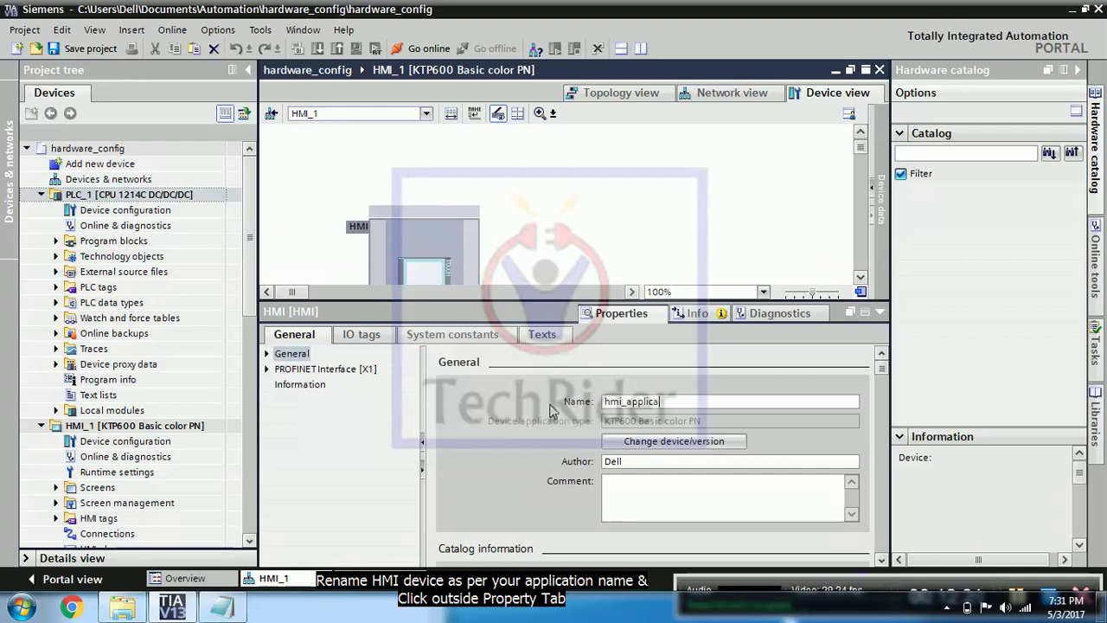
{"action": "type", "text": "tion"}
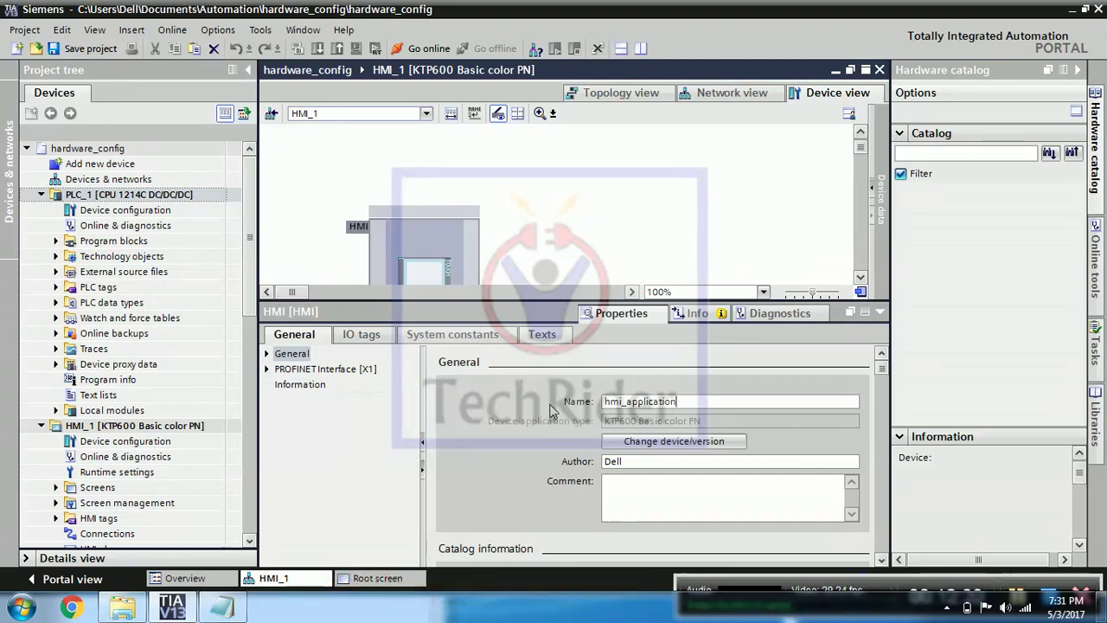
{"action": "key", "text": "Return"}
- Switch to the network view and open PLC_1 in the device view
{"action": "left_click", "coordinate": [584, 208]}
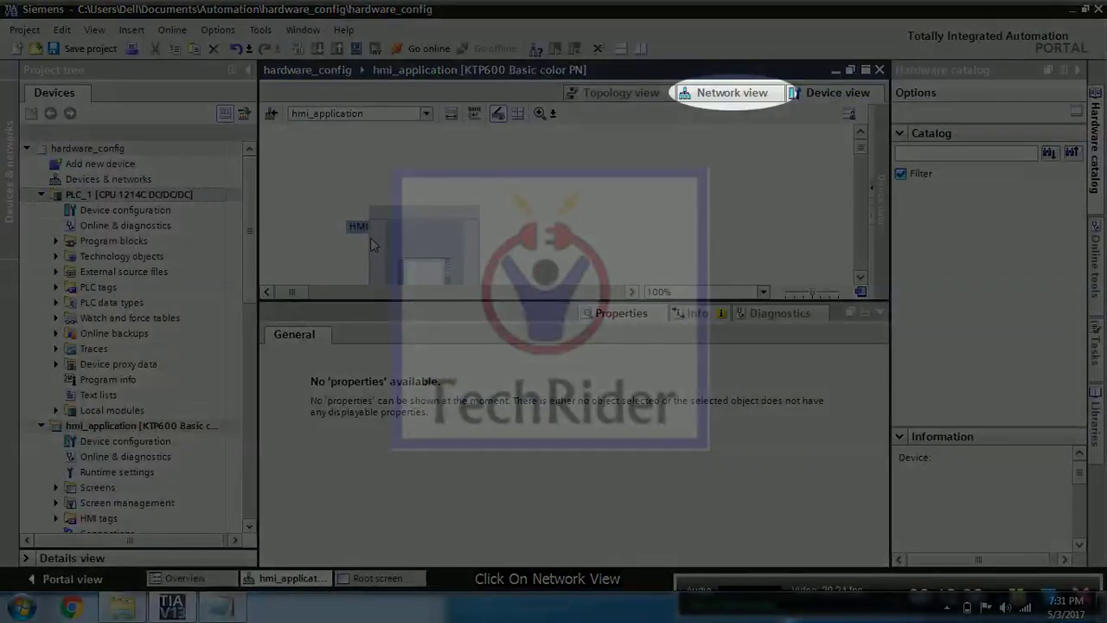
{"action": "left_click", "coordinate": [372, 238]}
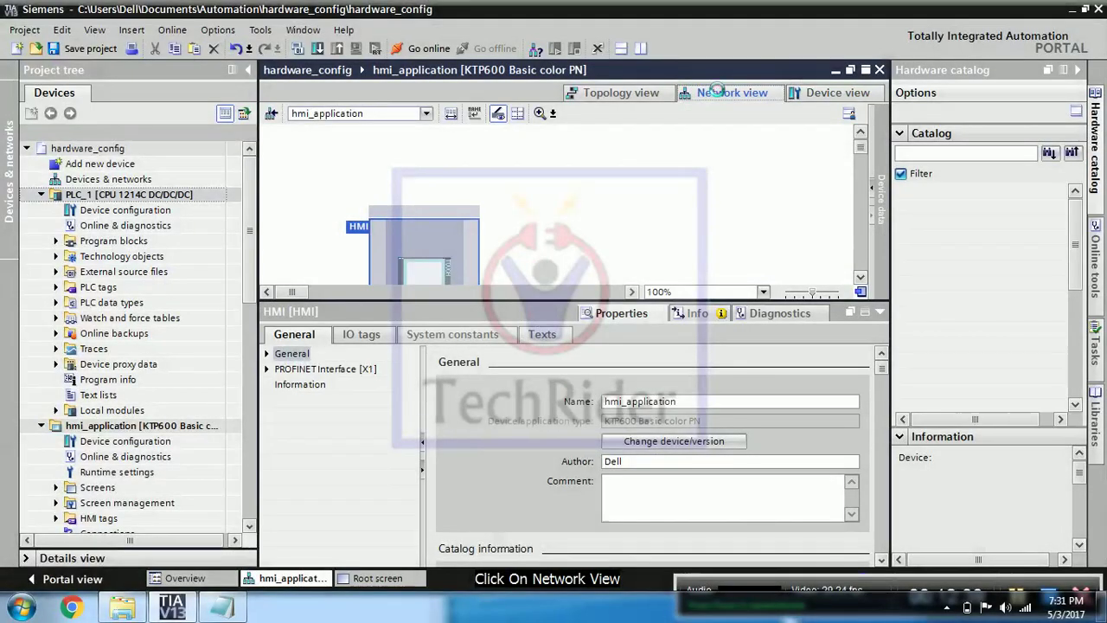
{"action": "left_click", "coordinate": [723, 93]}
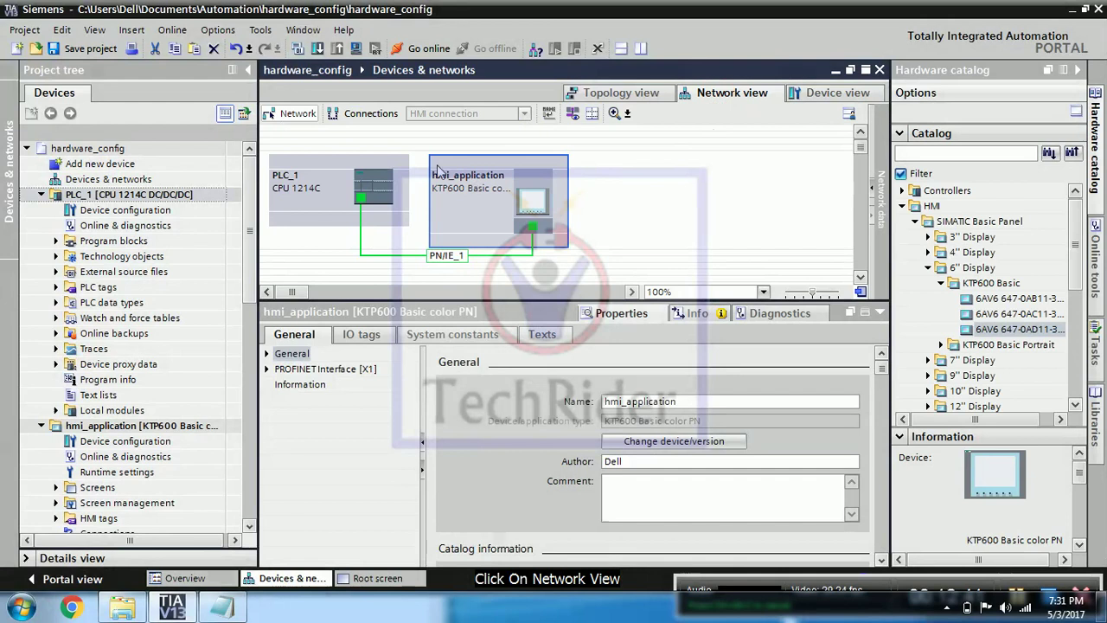
{"action": "left_click", "coordinate": [290, 178]}
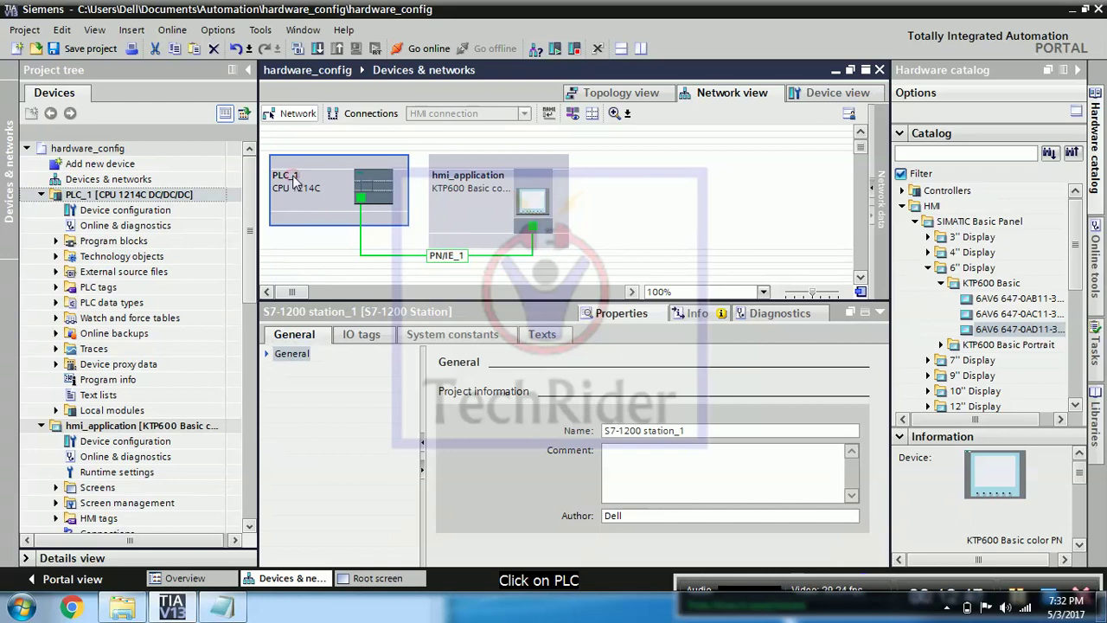
{"action": "double_click", "coordinate": [293, 176]}
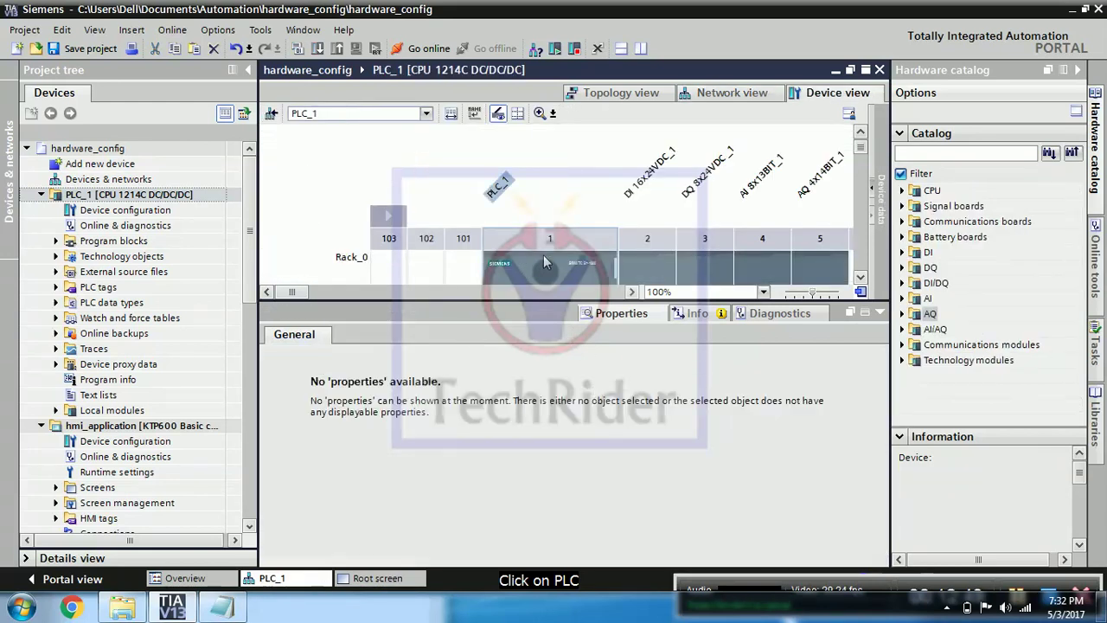
- Rename the PLC_1 CPU to plc application in its General properties
{"action": "left_click", "coordinate": [544, 254]}
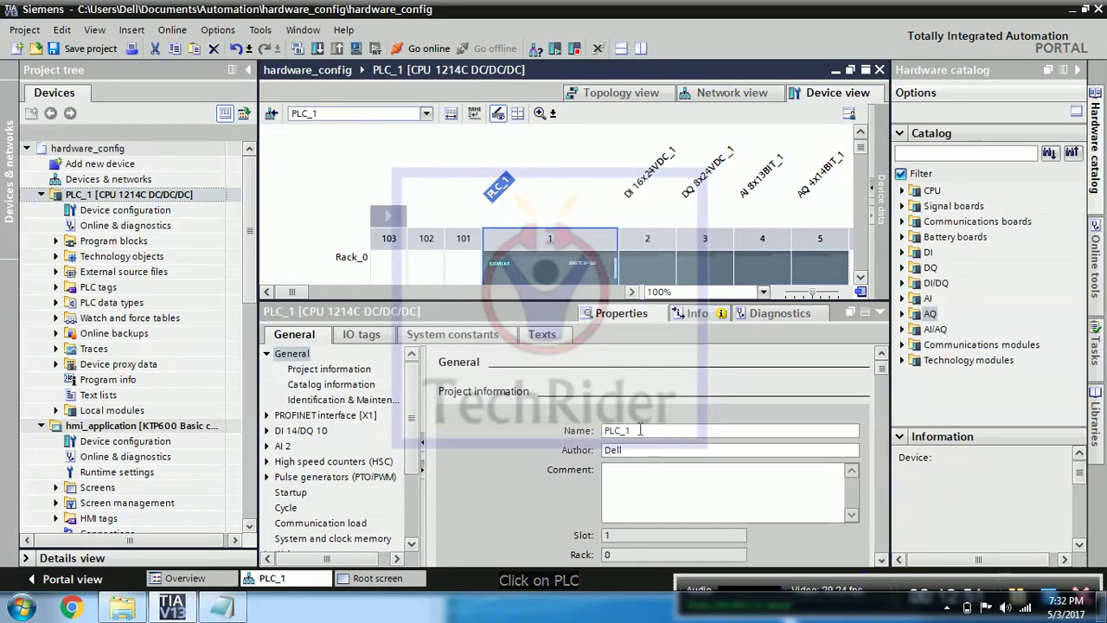
{"action": "double_click", "coordinate": [640, 430]}
{"action": "type", "text": "plc "}
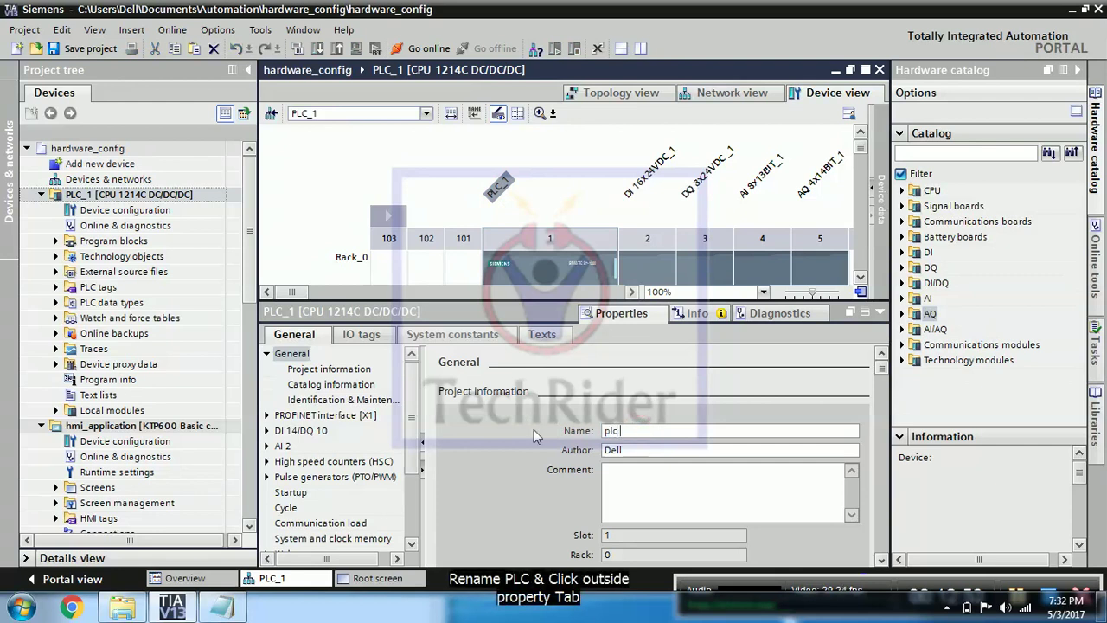
{"action": "type", "text": "app"}
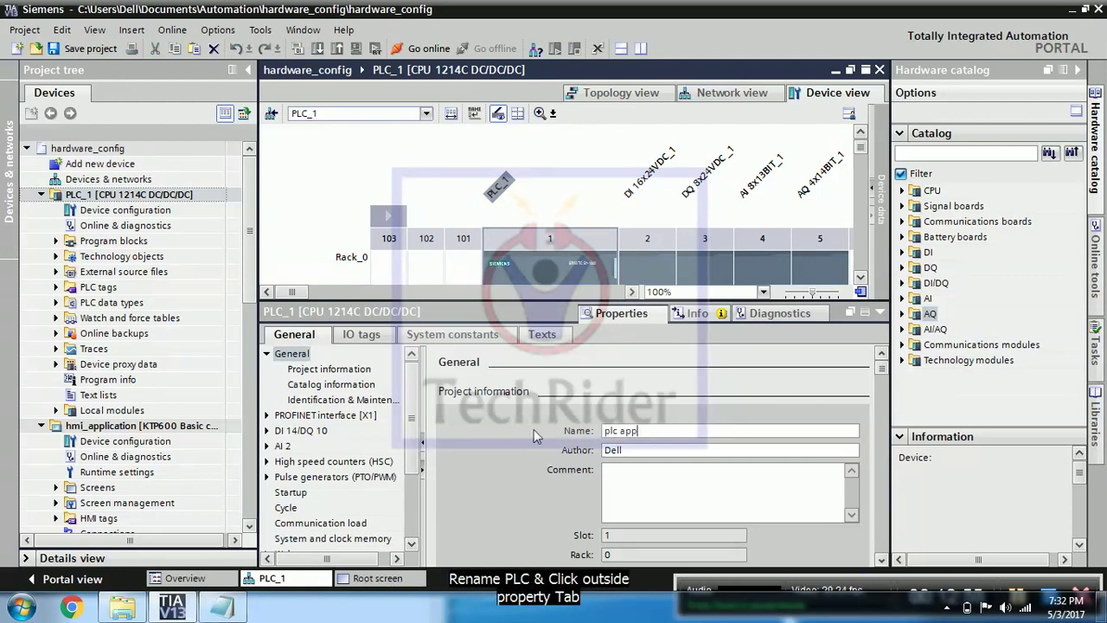
{"action": "type", "text": "lication"}
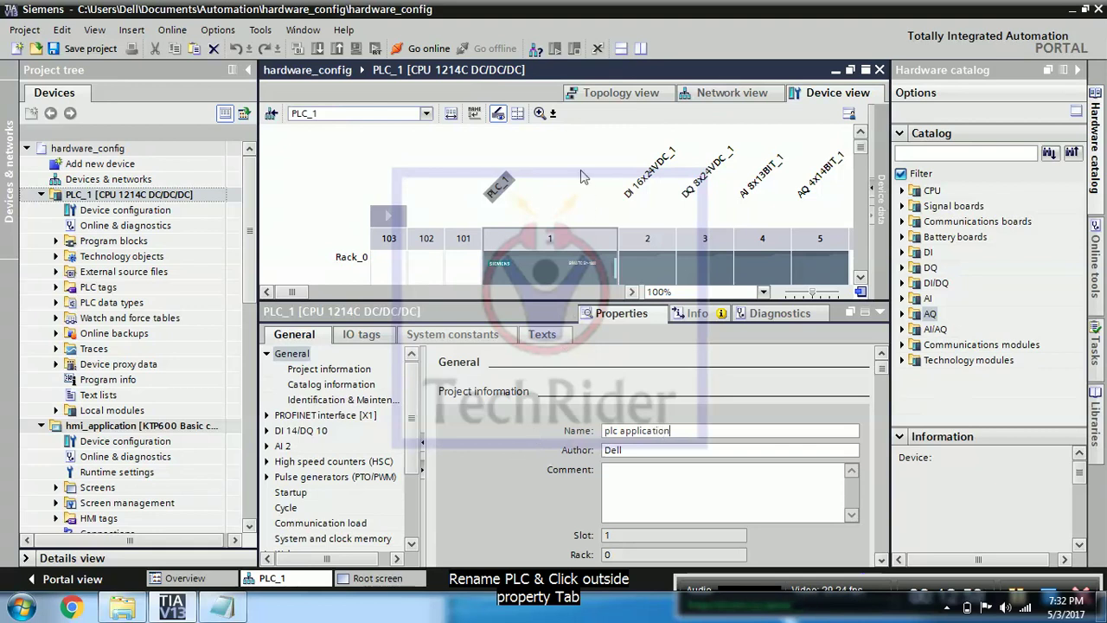
{"action": "left_click", "coordinate": [580, 173]}
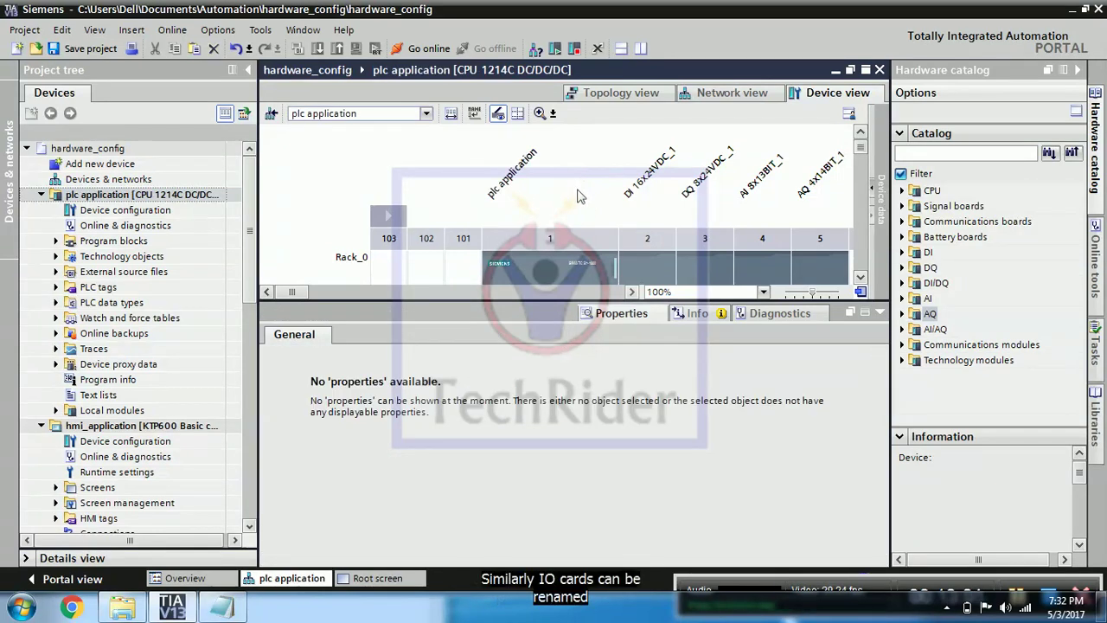
{"action": "left_click", "coordinate": [631, 191]}
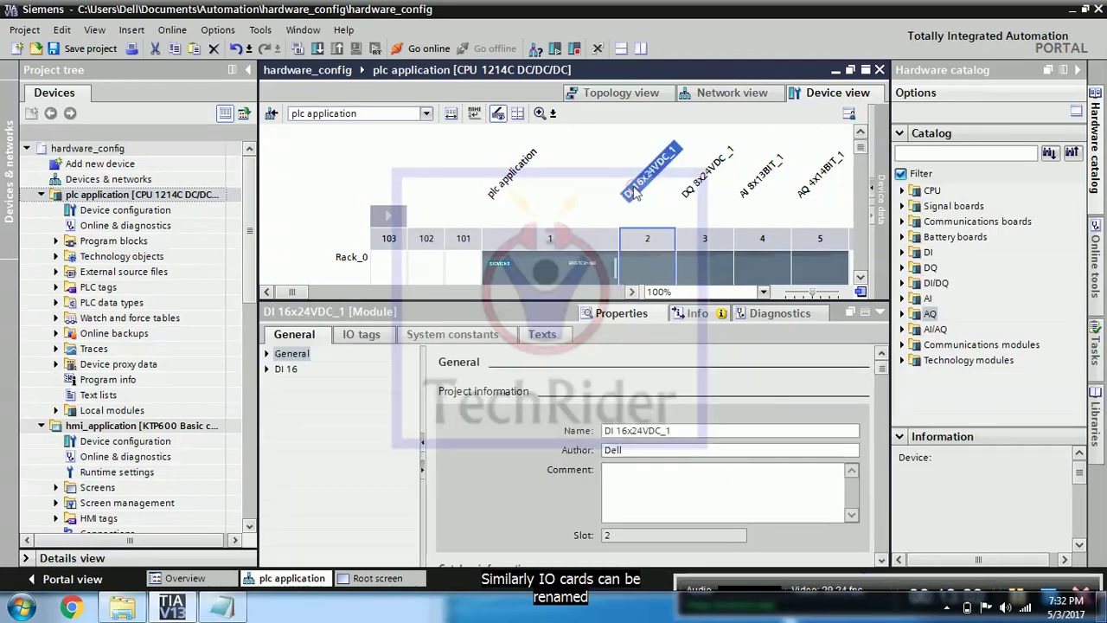
{"action": "left_click", "coordinate": [592, 206]}
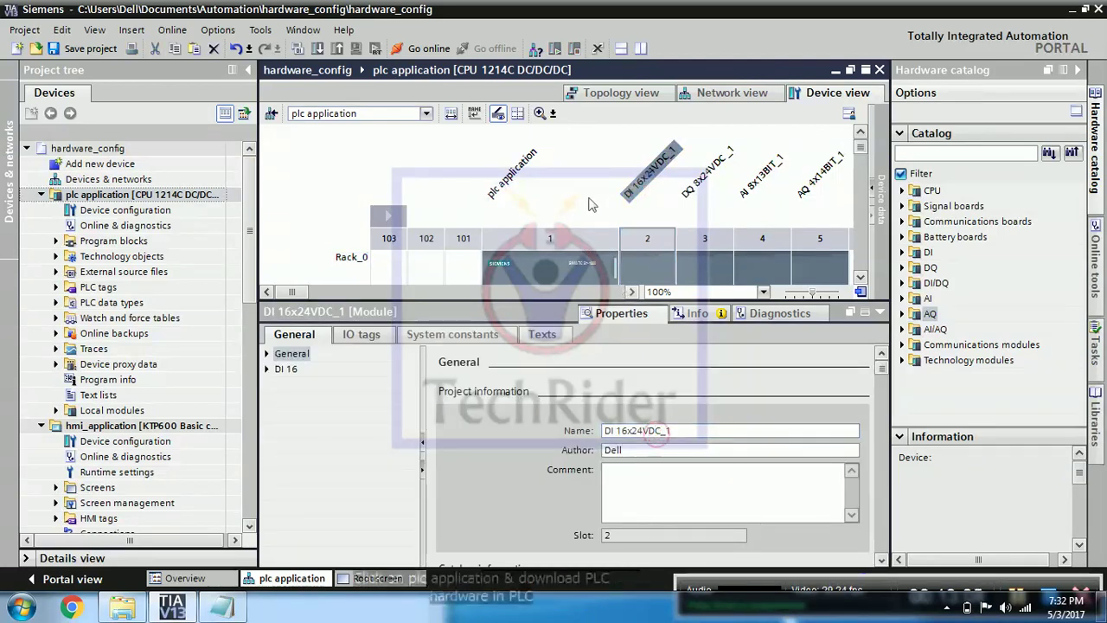
{"action": "scroll", "coordinate": [596, 201], "scroll_direction": "down", "scroll_amount": 2}
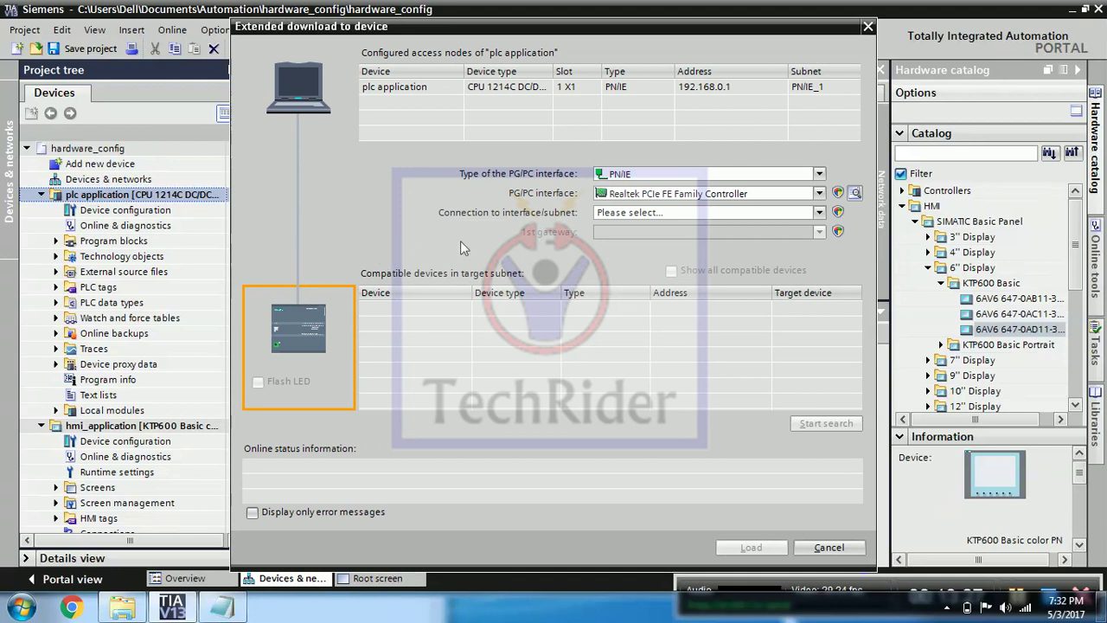
- Set the download's connection to interface/subnet to PN/IE_1
{"action": "left_click", "coordinate": [640, 212]}
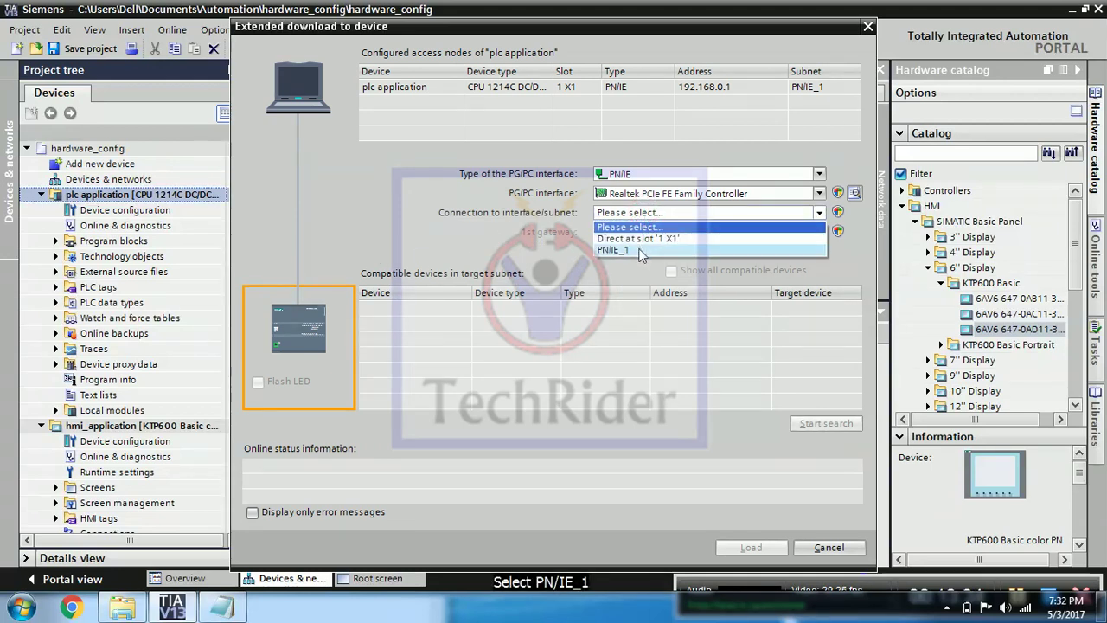
{"action": "left_click", "coordinate": [640, 251]}
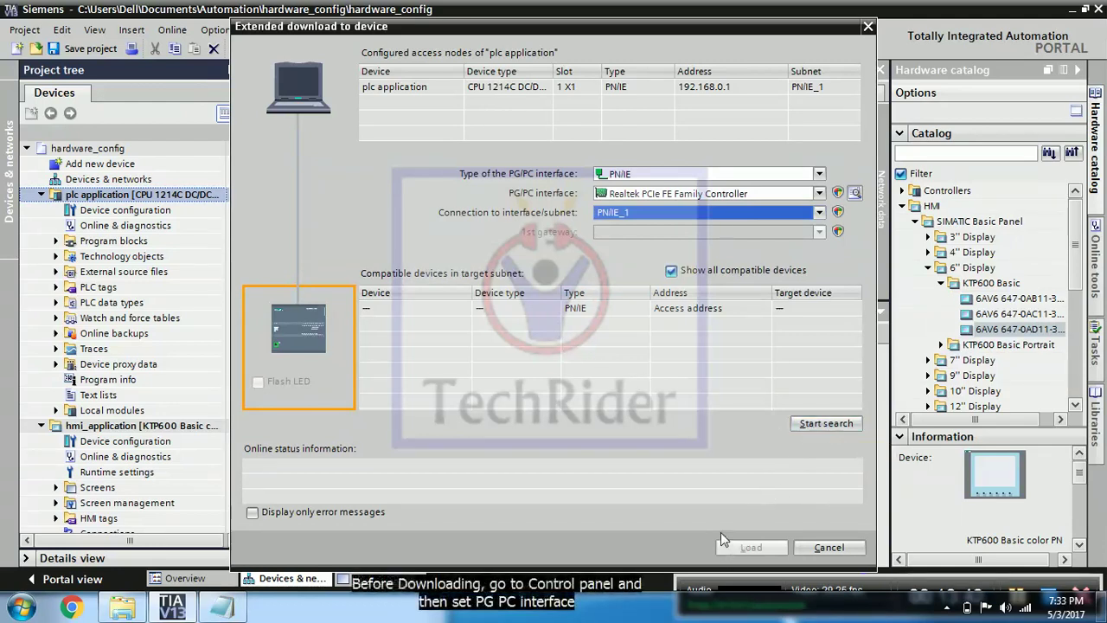
{"action": "left_click", "coordinate": [20, 608]}
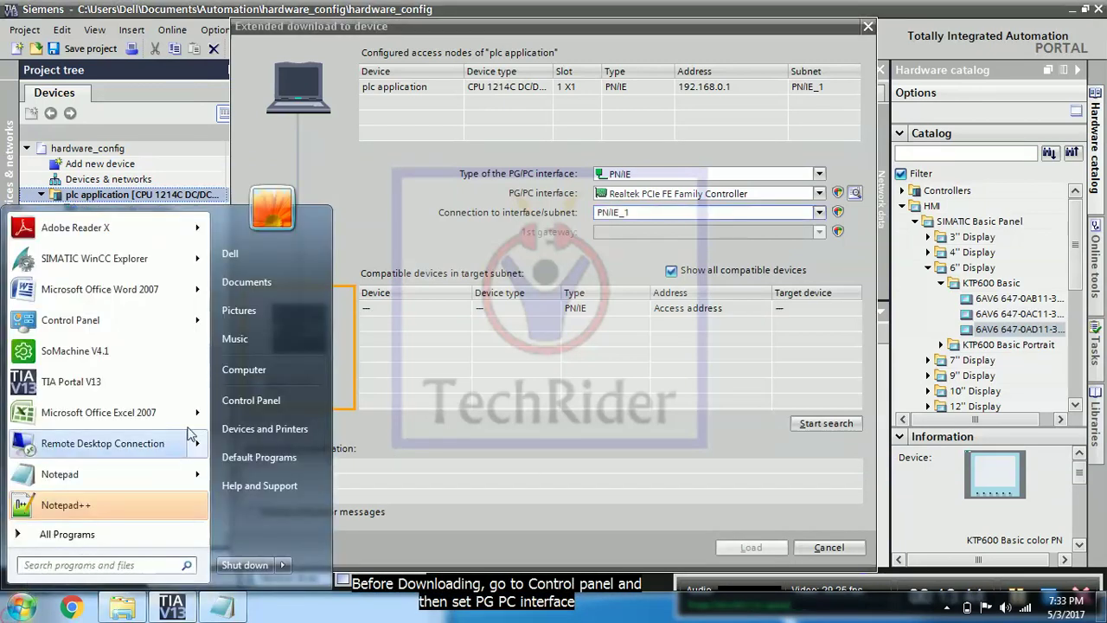
{"action": "left_click", "coordinate": [264, 398]}
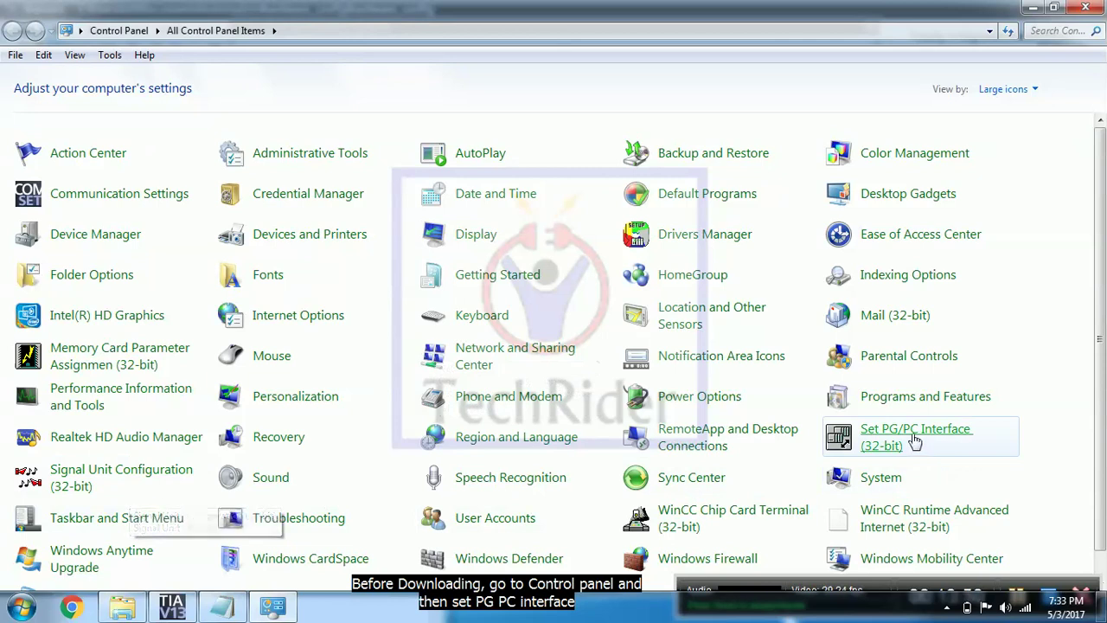
{"action": "left_click", "coordinate": [913, 433]}
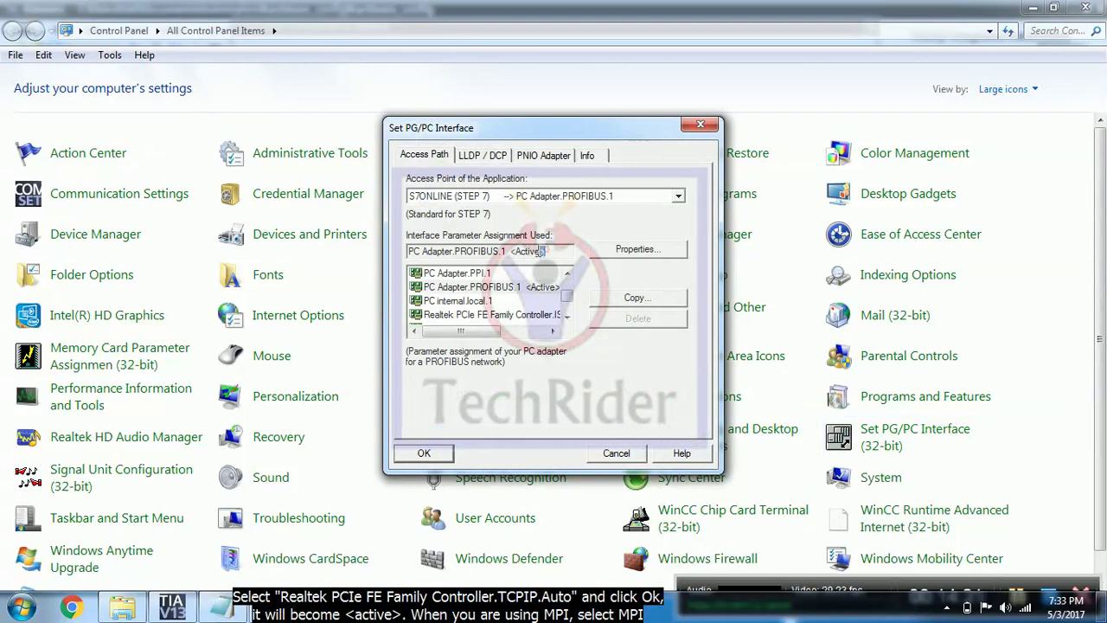
{"action": "double_click", "coordinate": [542, 251]}
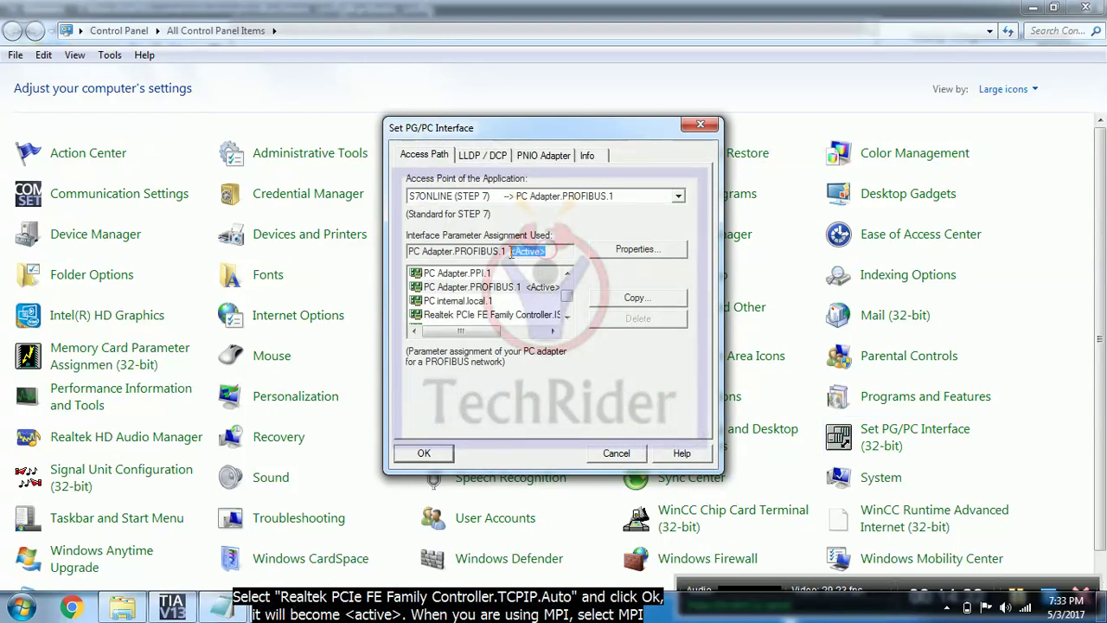
{"action": "left_click", "coordinate": [611, 456]}
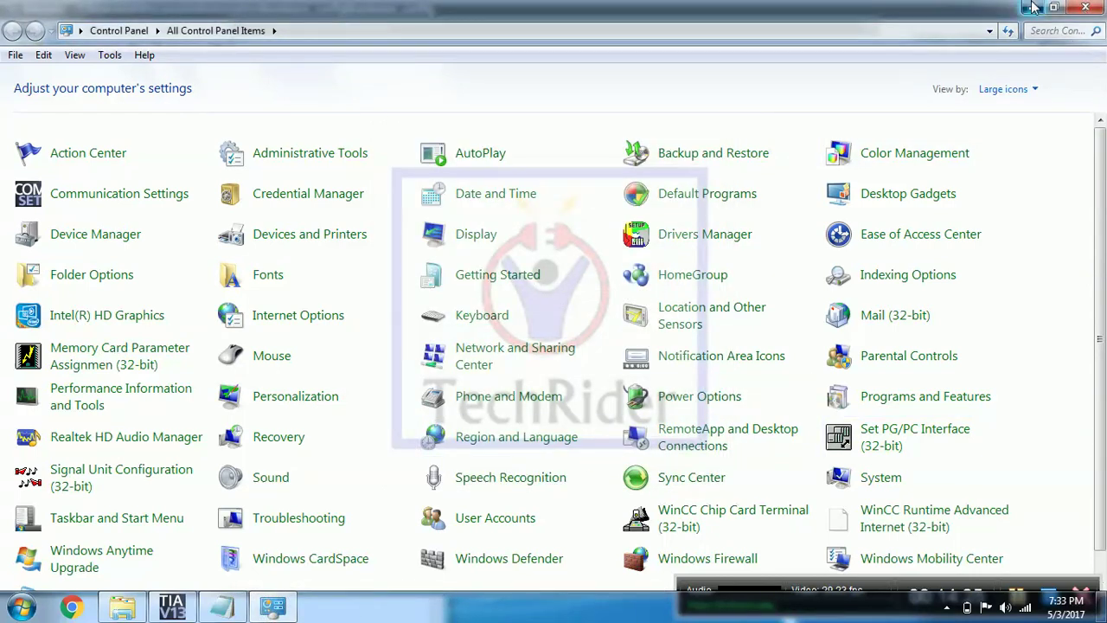
{"action": "left_click", "coordinate": [1034, 8]}
- From the Network and Sharing Center, open the Local Area Connection's TCP/IPv4 properties to use static IP 192.168.0.15, mask 255.255.255.0
{"action": "left_click", "coordinate": [1024, 608]}
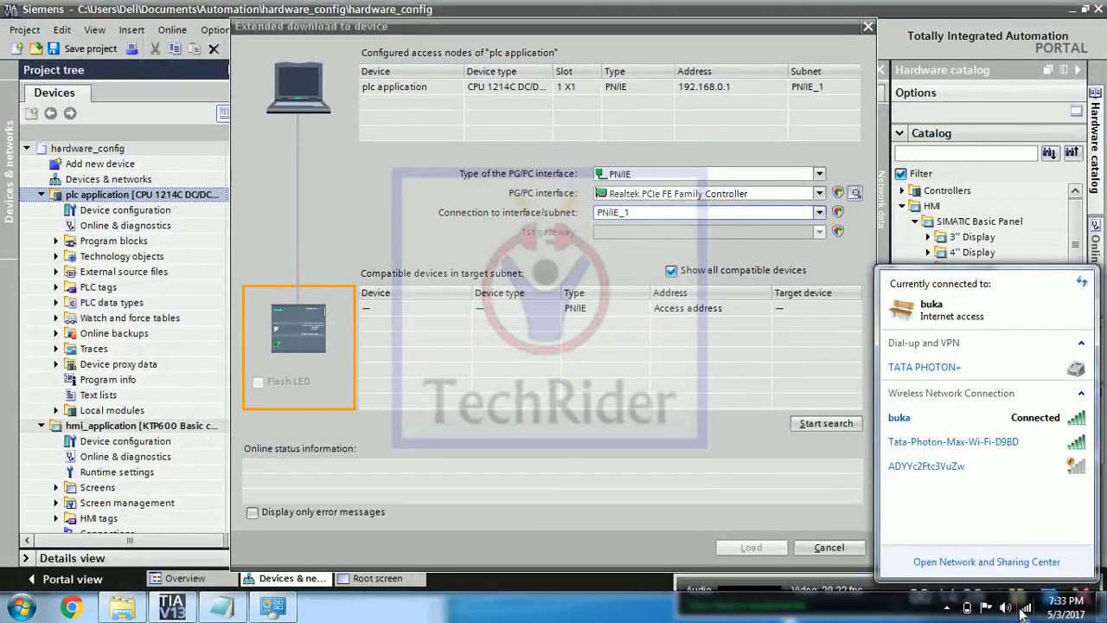
{"action": "left_click", "coordinate": [1004, 566]}
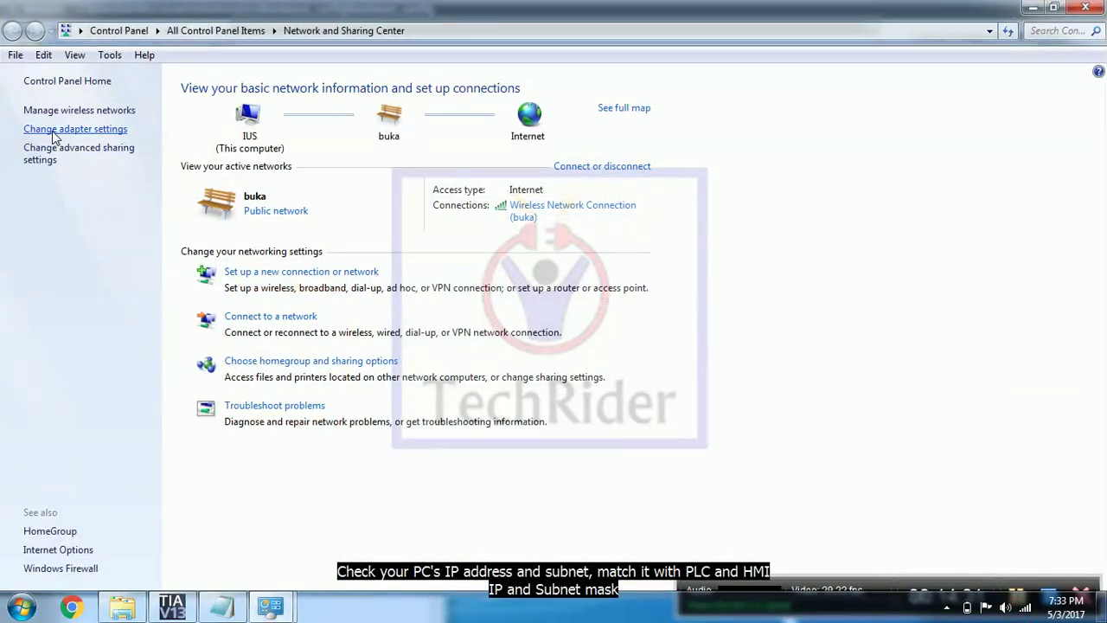
{"action": "left_click", "coordinate": [53, 130]}
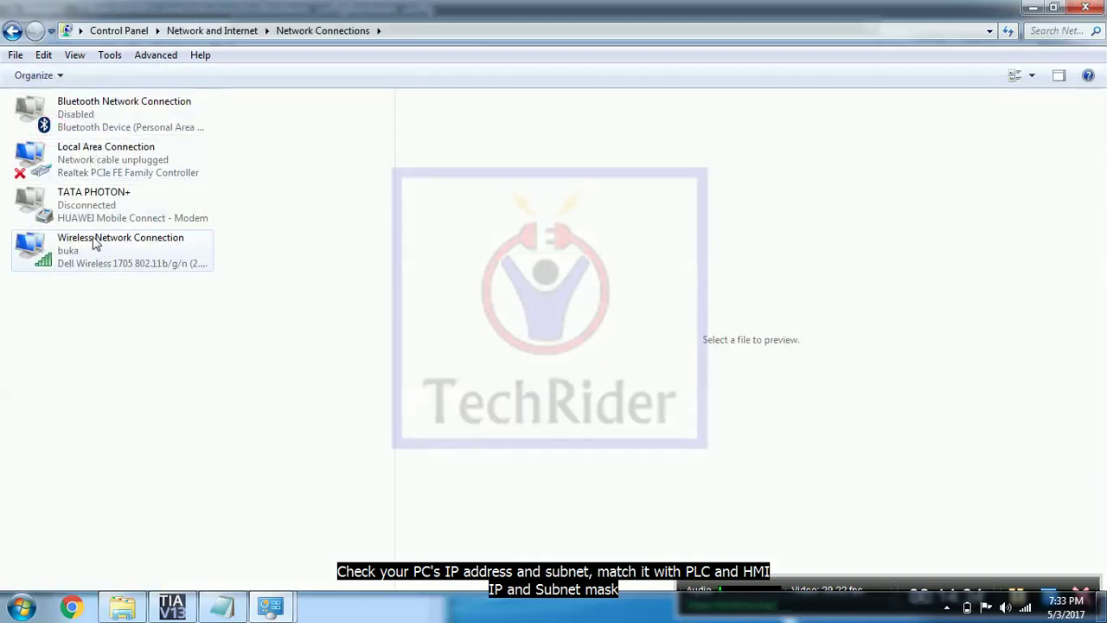
{"action": "left_click", "coordinate": [117, 163]}
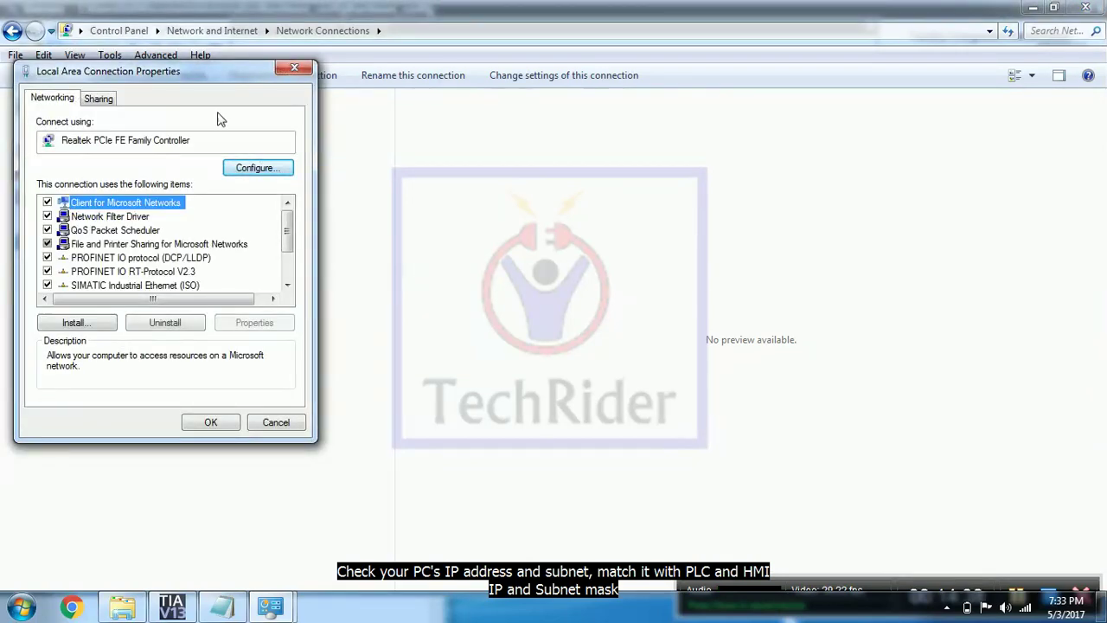
{"action": "left_click", "coordinate": [165, 286]}
{"action": "scroll", "coordinate": [170, 289], "scroll_direction": "down", "scroll_amount": 1}
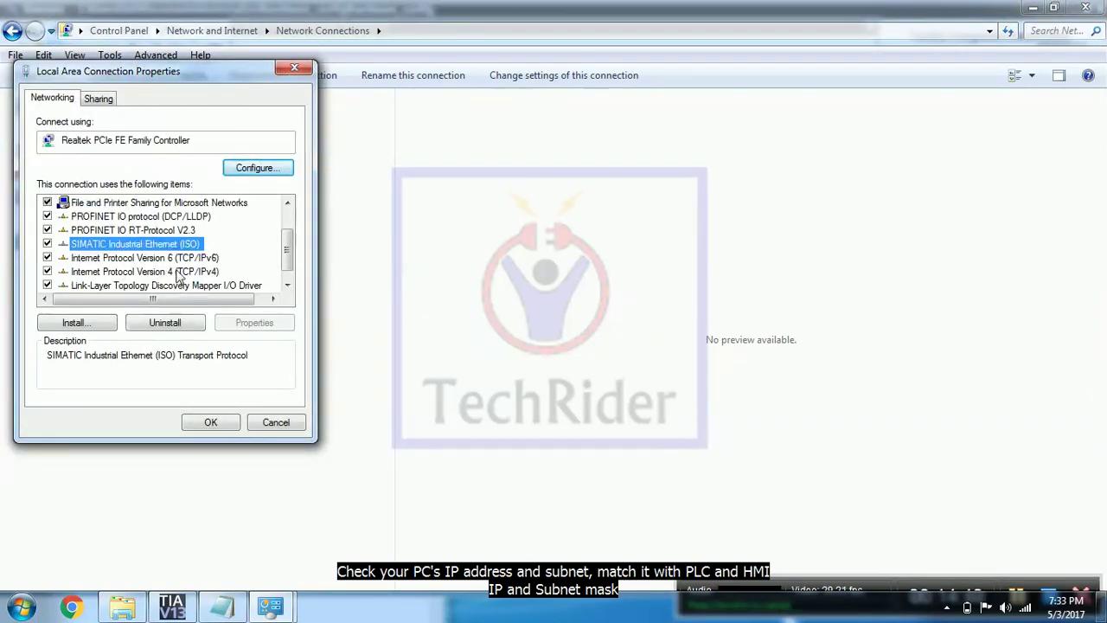
{"action": "double_click", "coordinate": [177, 272]}
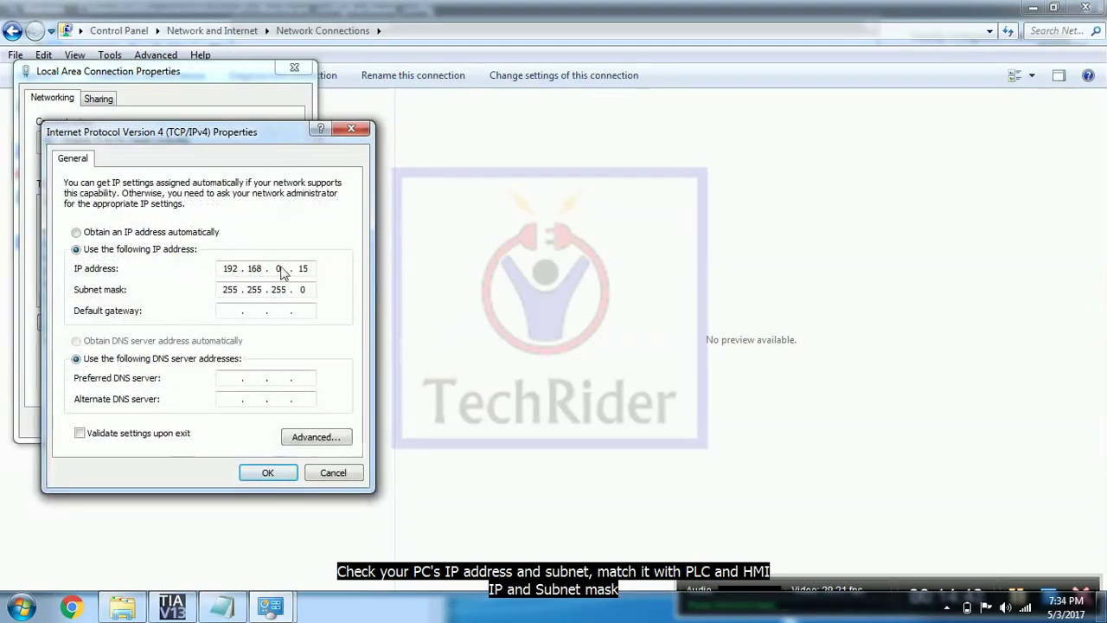